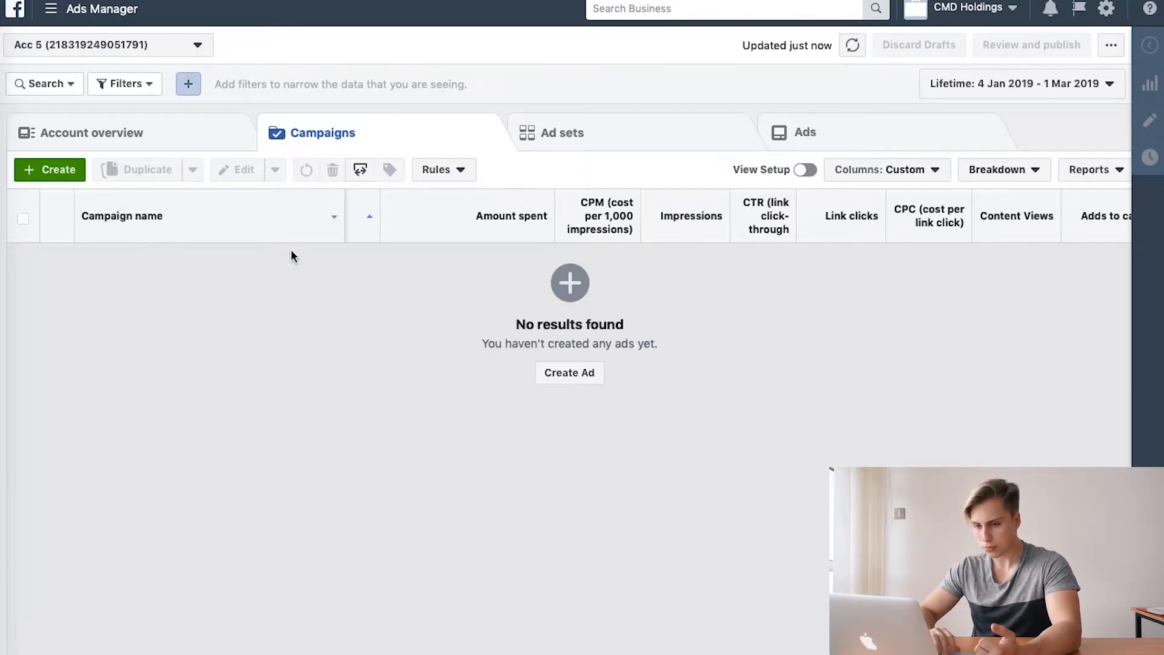
Start creating a new campaign and choose Conversions as its marketing objective
click(77, 165)
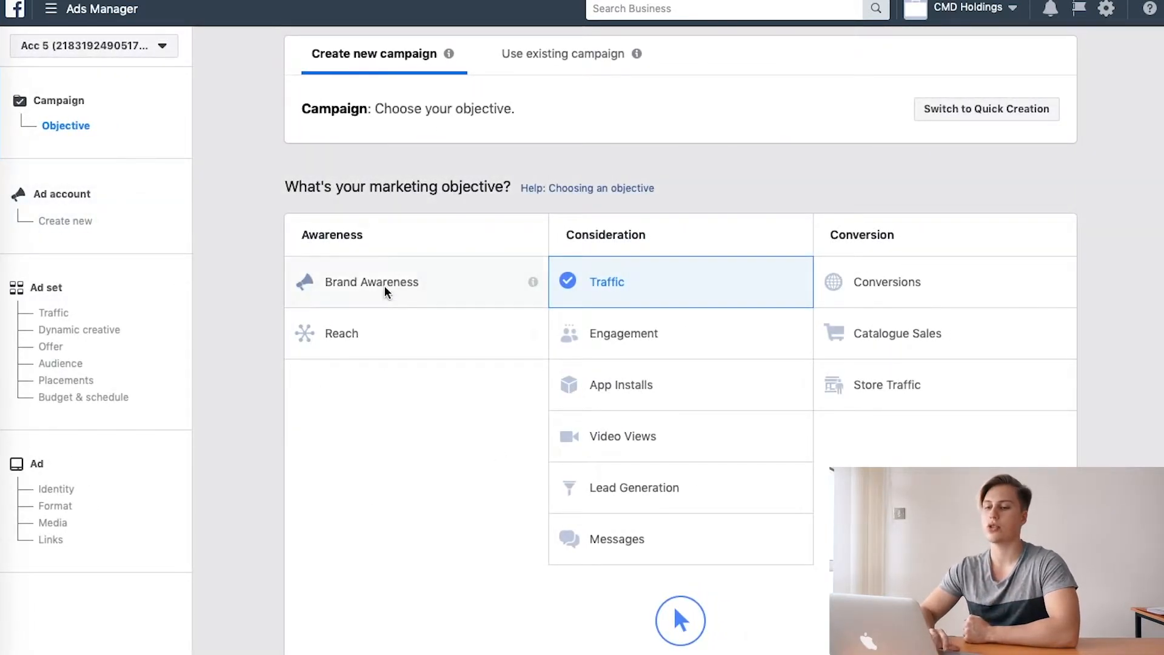
scroll(445, 415, down, 5)
scroll(445, 416, up, 5)
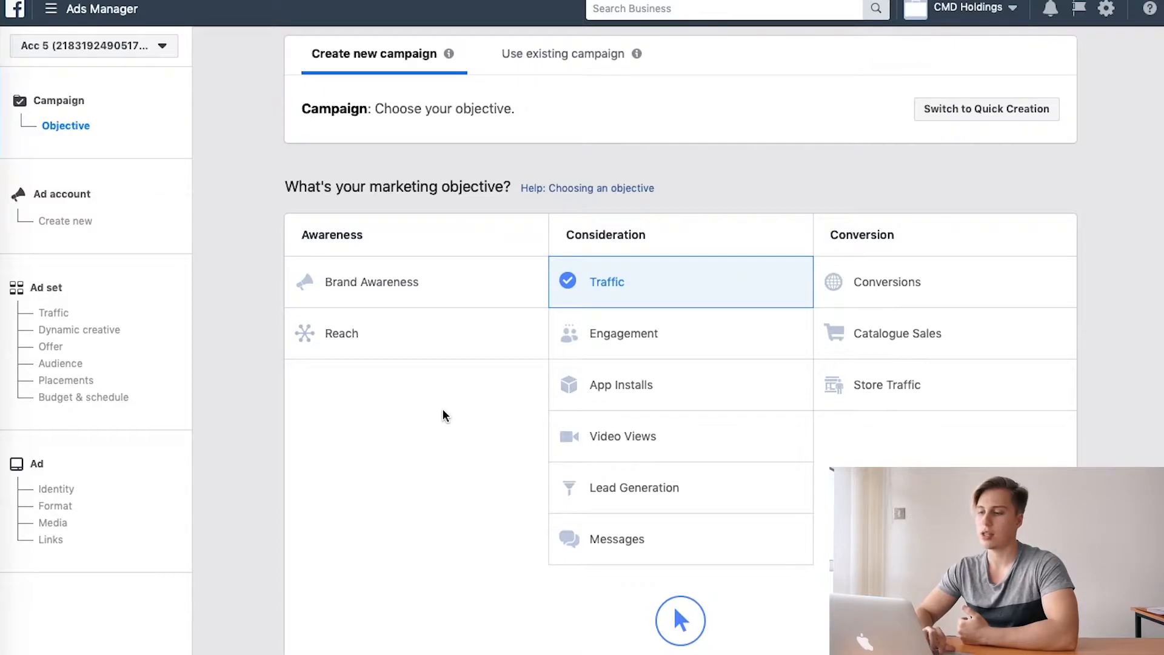
click(915, 285)
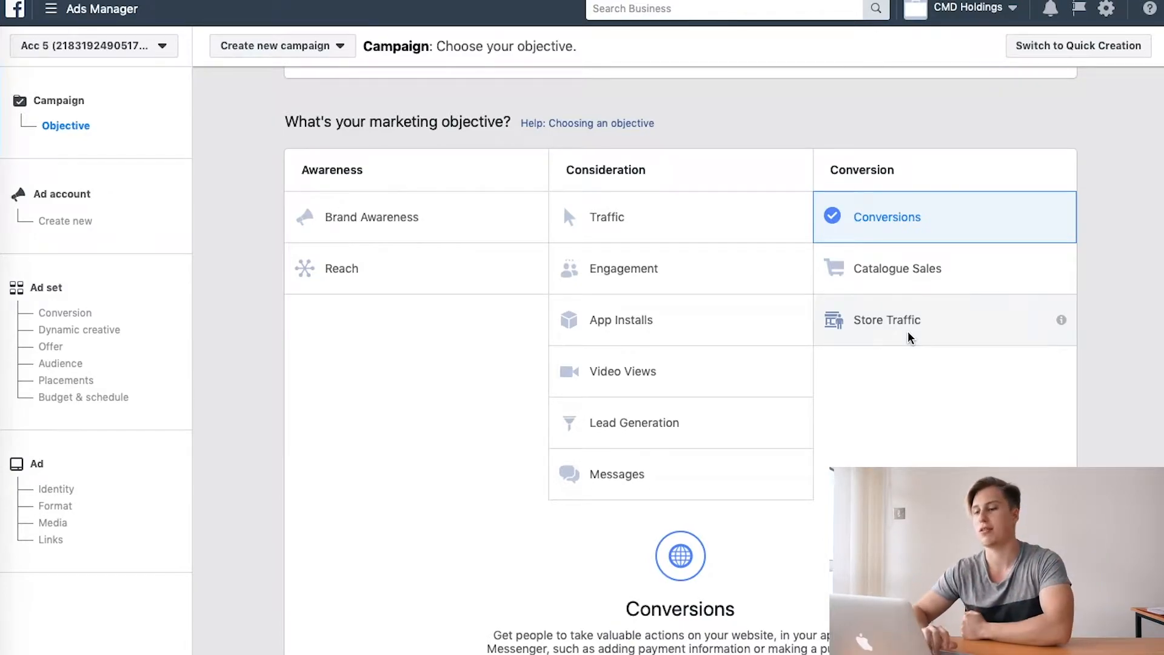
scroll(910, 338, down, 1)
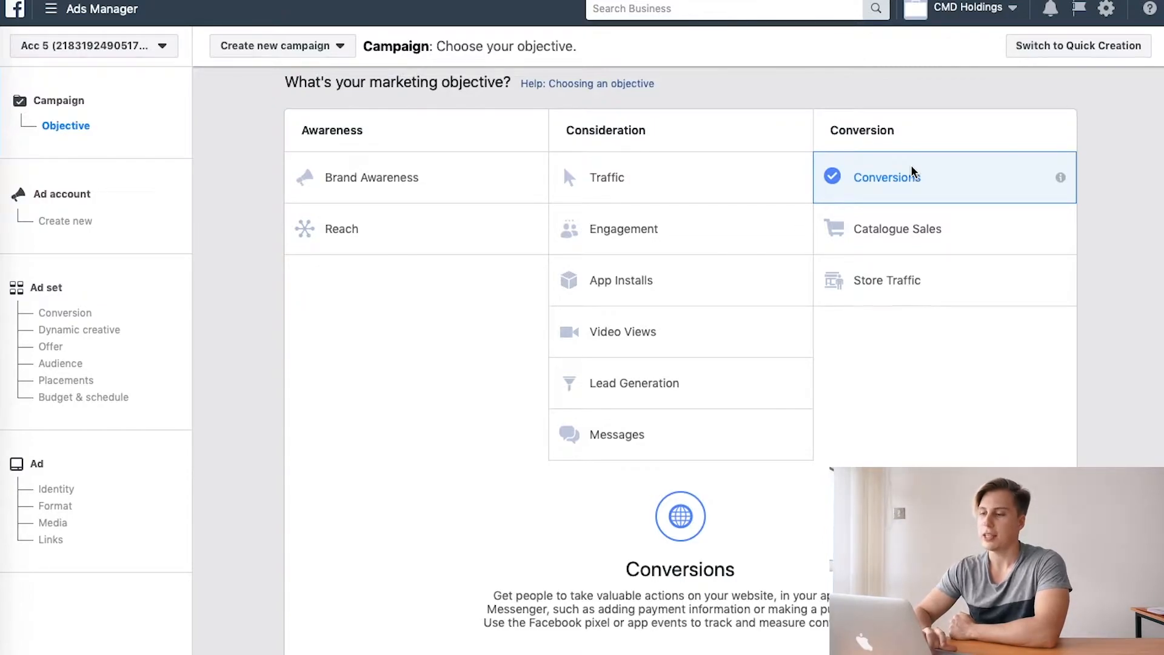
Select the Catalogue Sales objective for a look and switch back to Conversions
click(908, 223)
scroll(907, 220, up, 3)
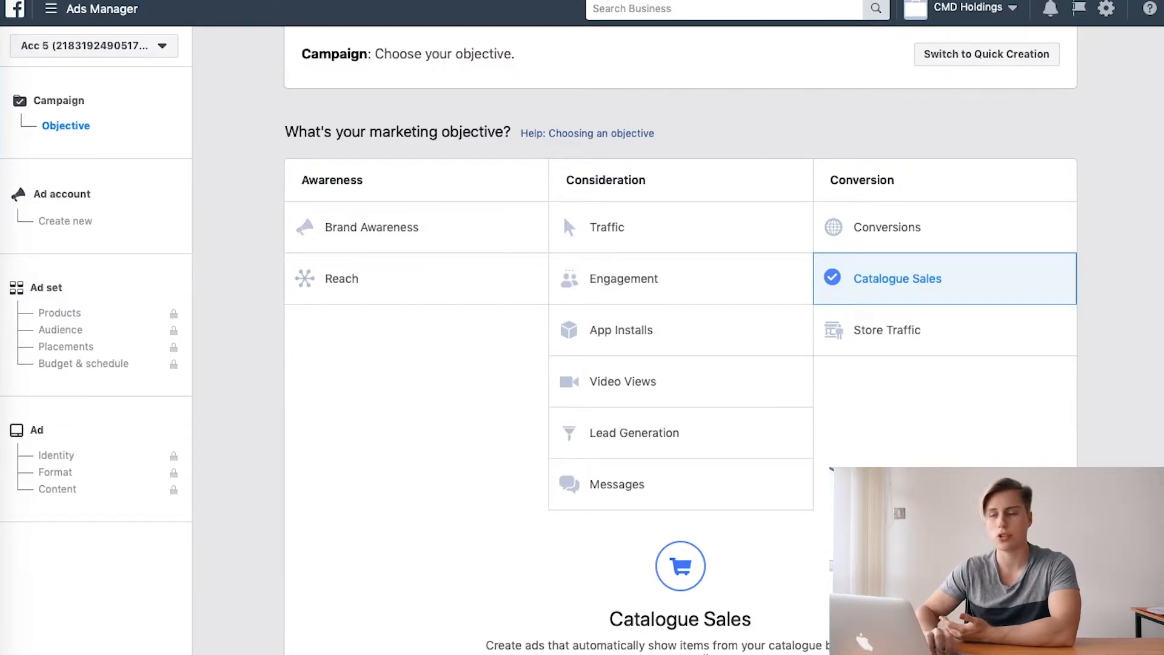
scroll(897, 298, up, 3)
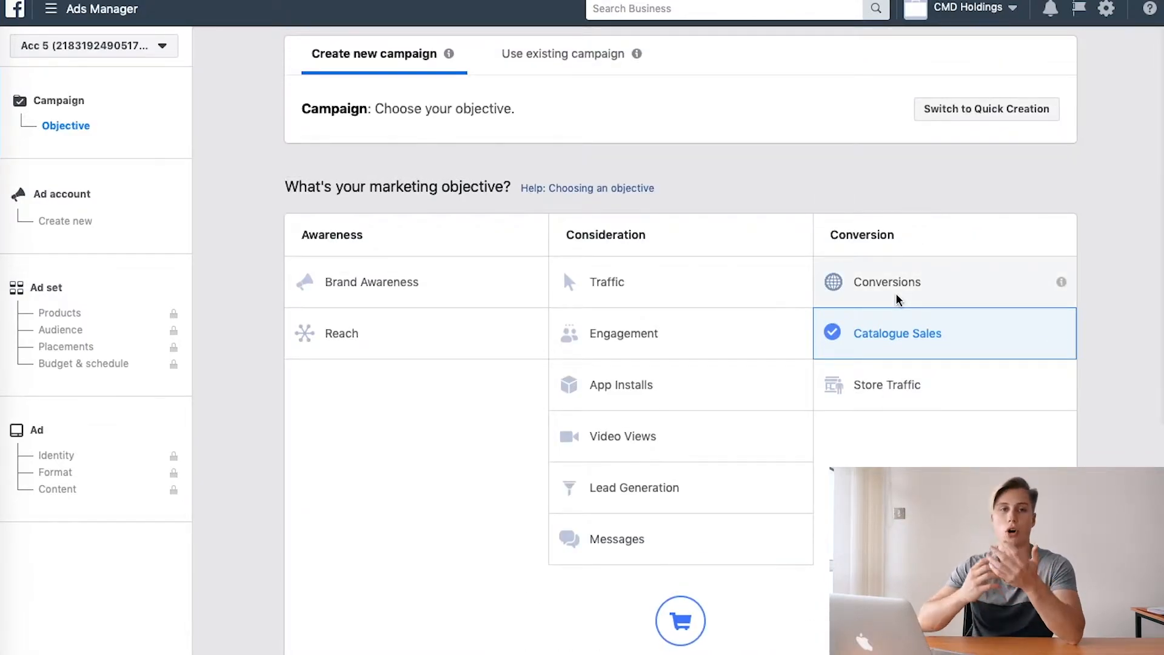
click(898, 298)
scroll(897, 299, down, 2)
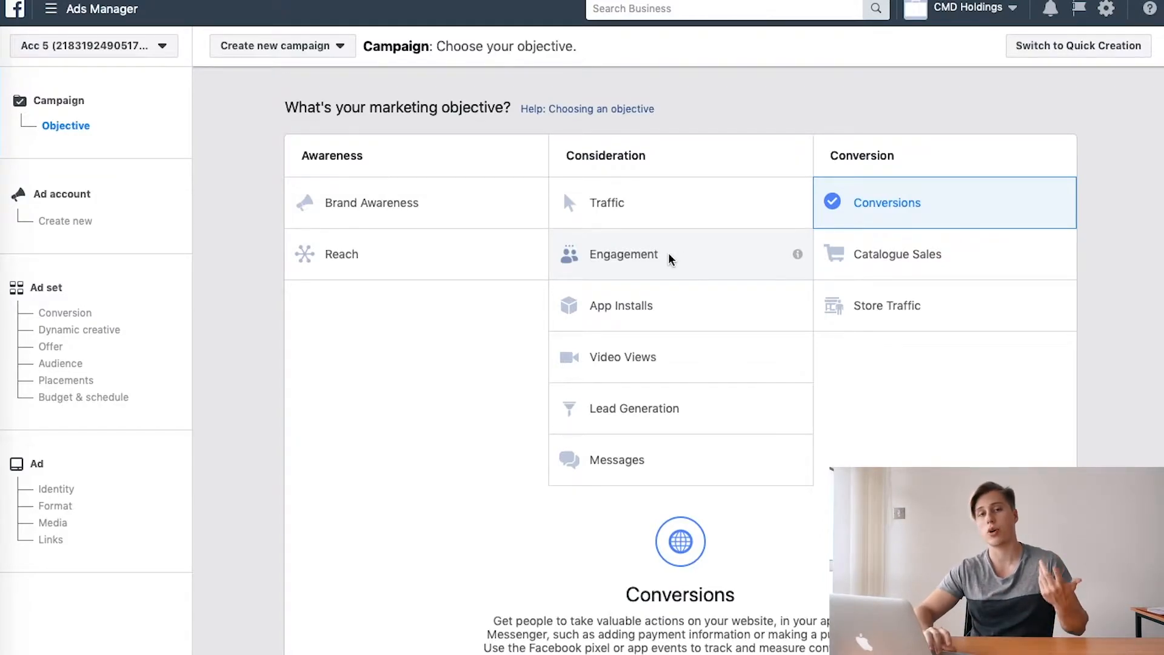
Select the Engagement objective, look through its campaign options, and return the objective to Conversions
mouse_move(797, 203)
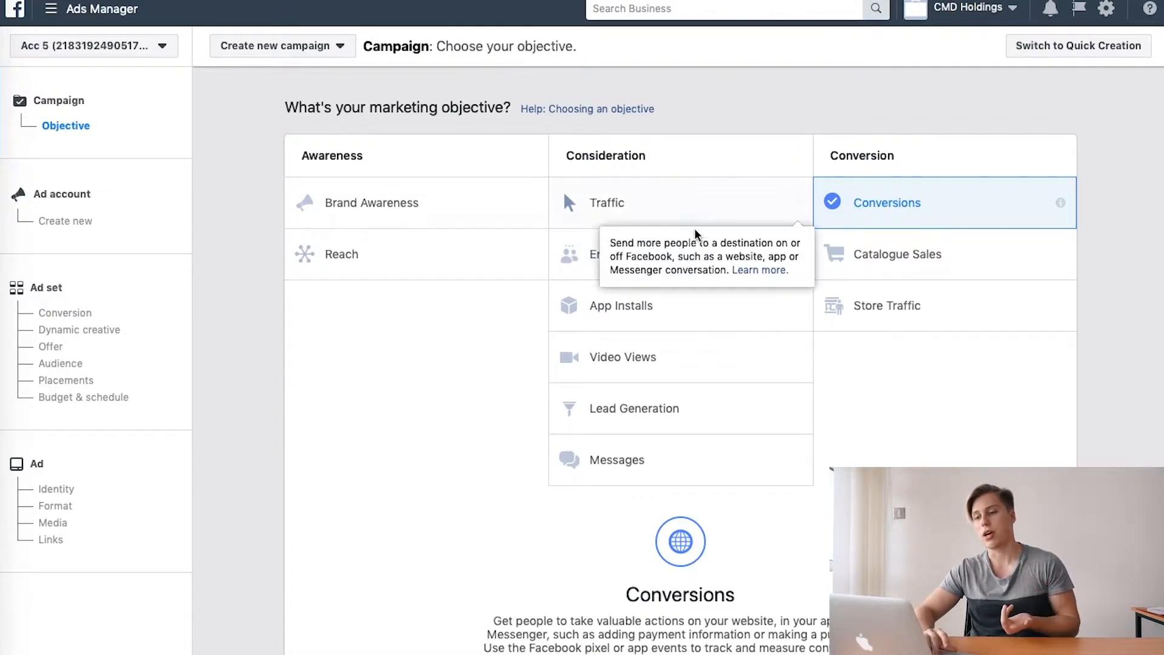
click(569, 262)
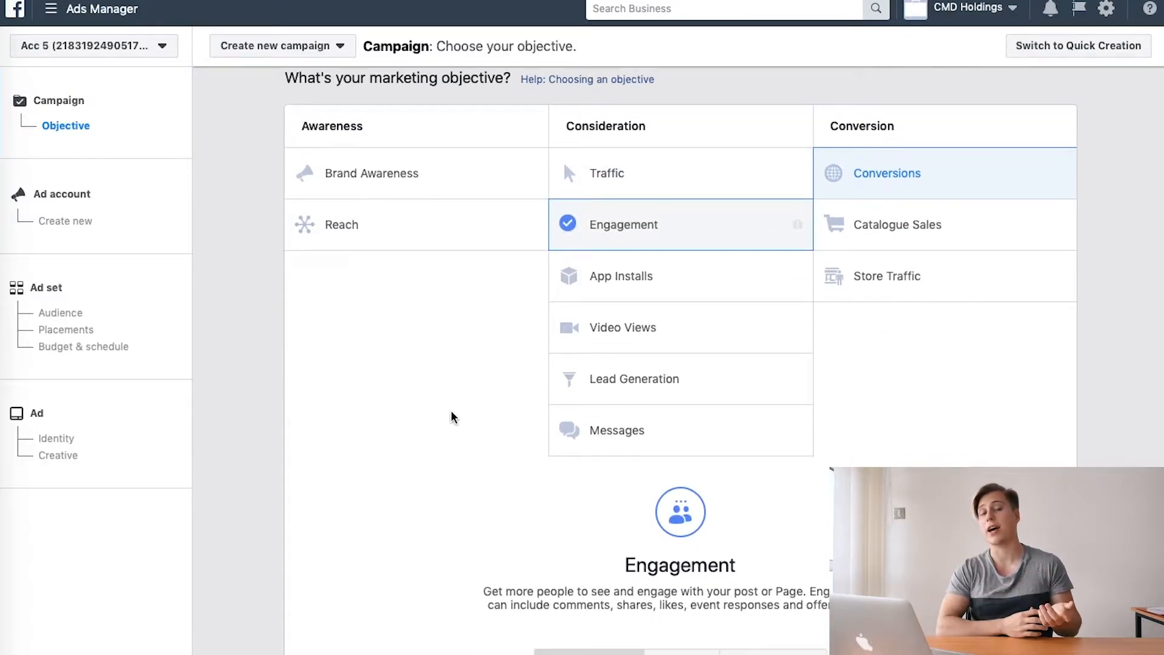
scroll(450, 410, down, 3)
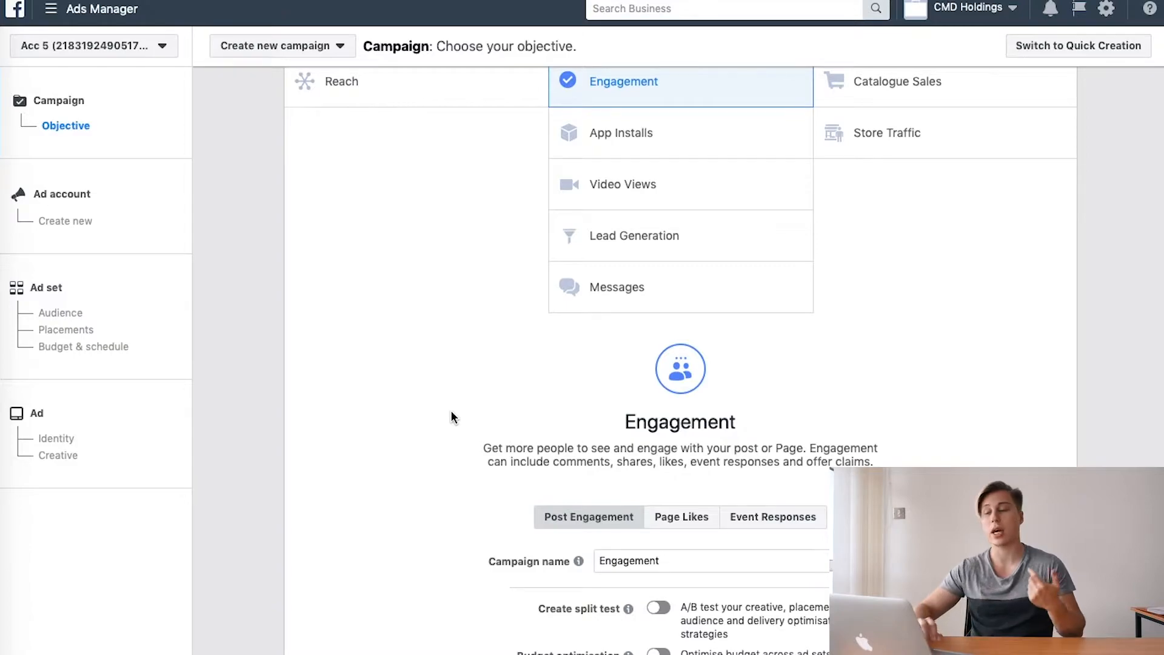
scroll(450, 410, up, 3)
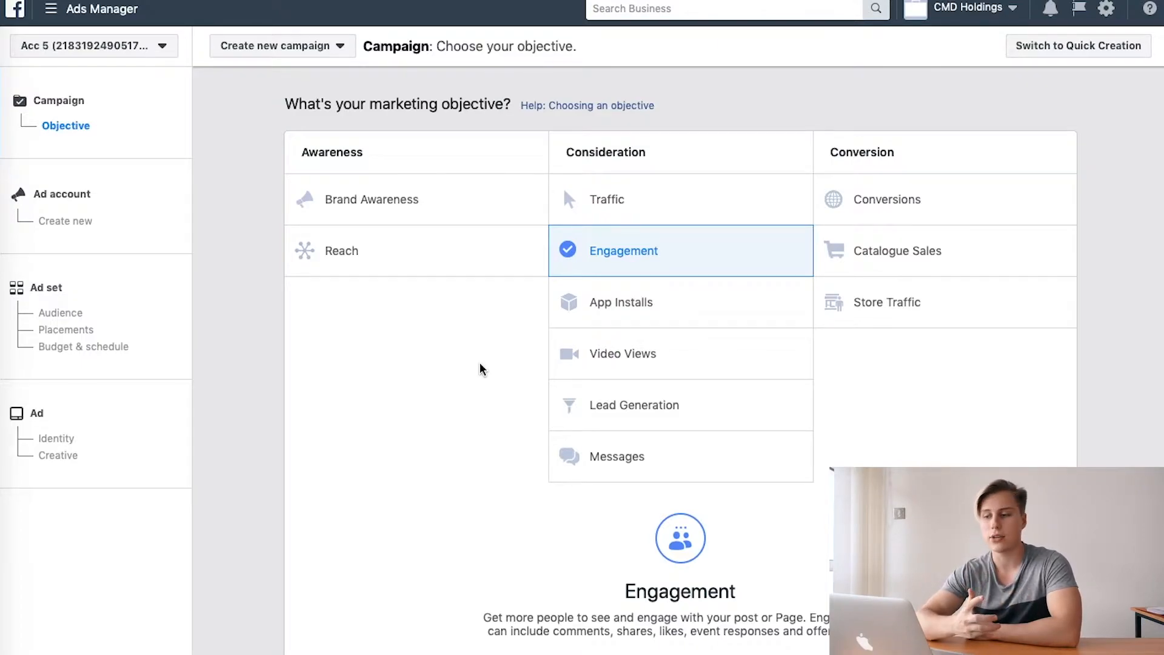
scroll(479, 369, down, 5)
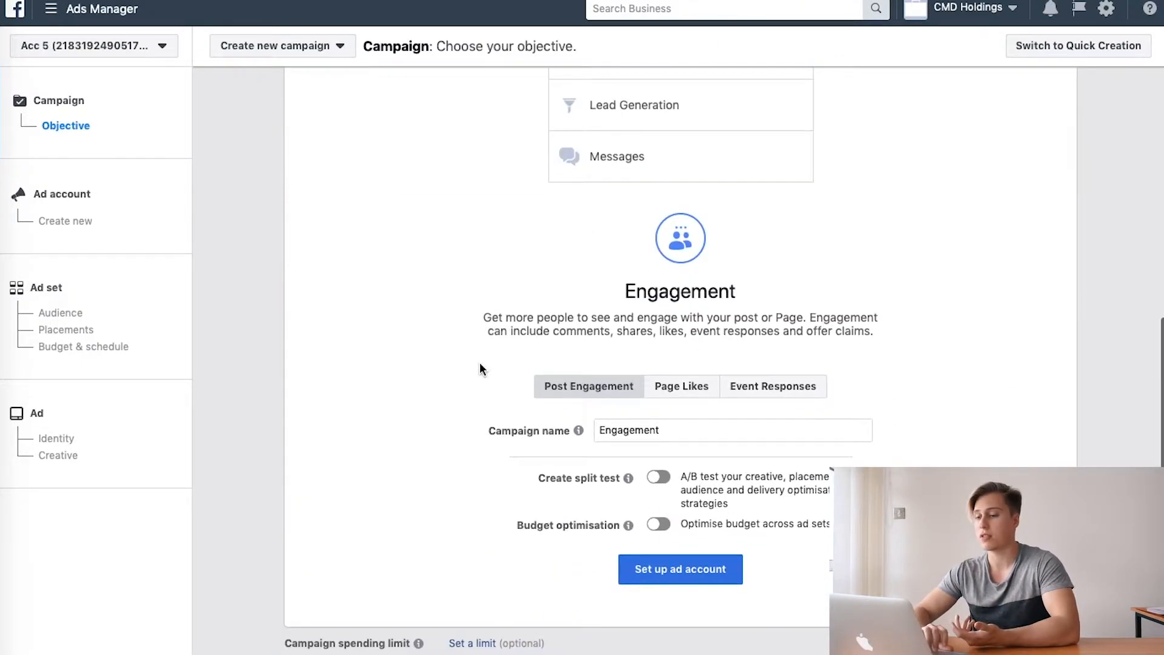
scroll(479, 369, up, 6)
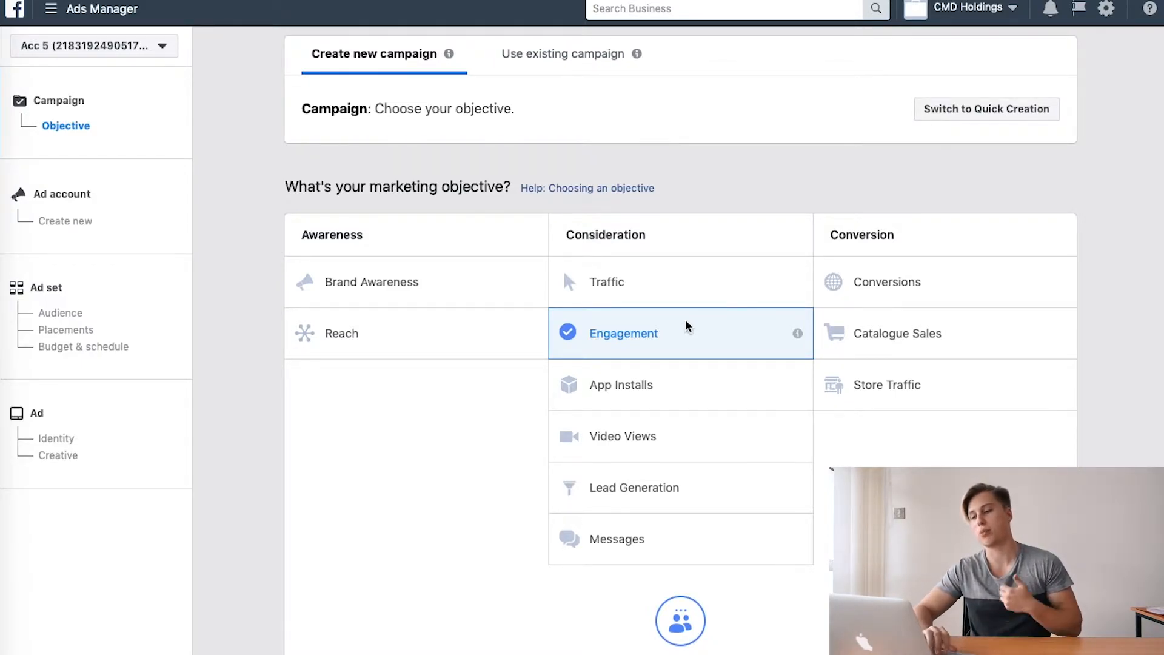
scroll(686, 321, down, 2)
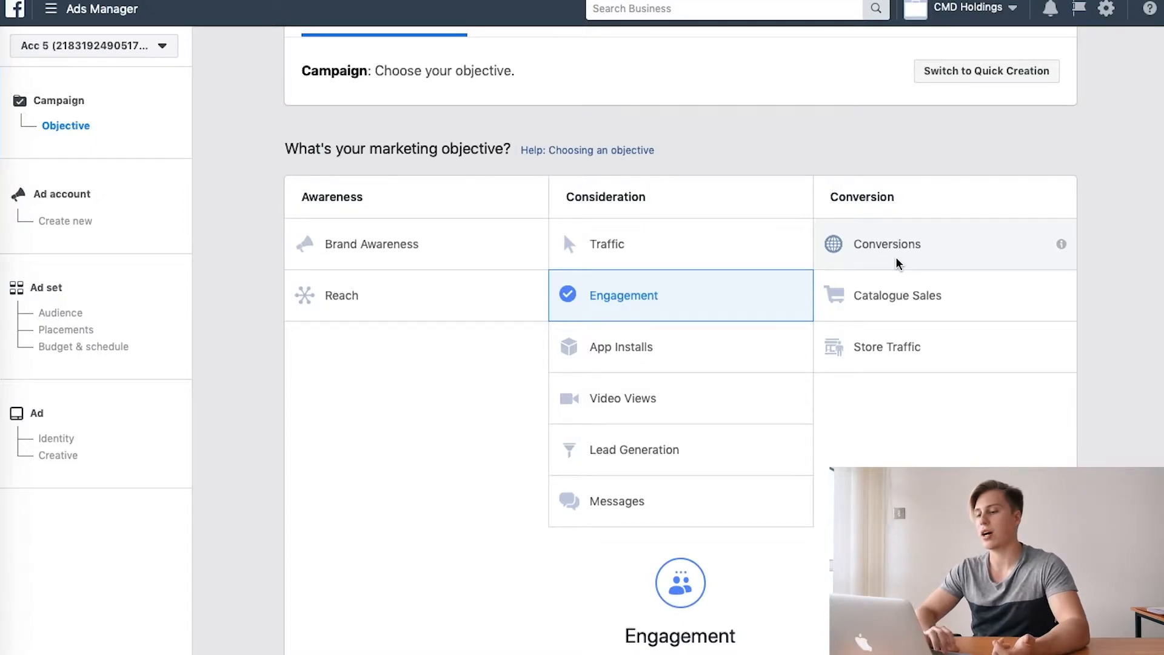
scroll(898, 262, up, 2)
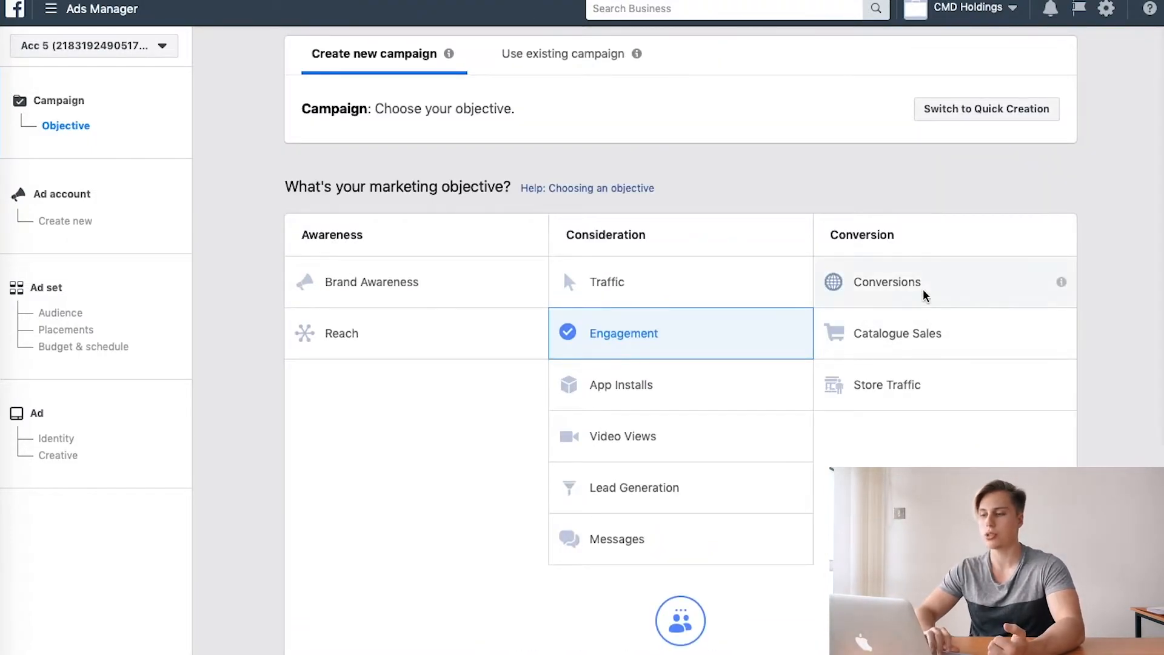
click(926, 295)
scroll(926, 295, down, 3)
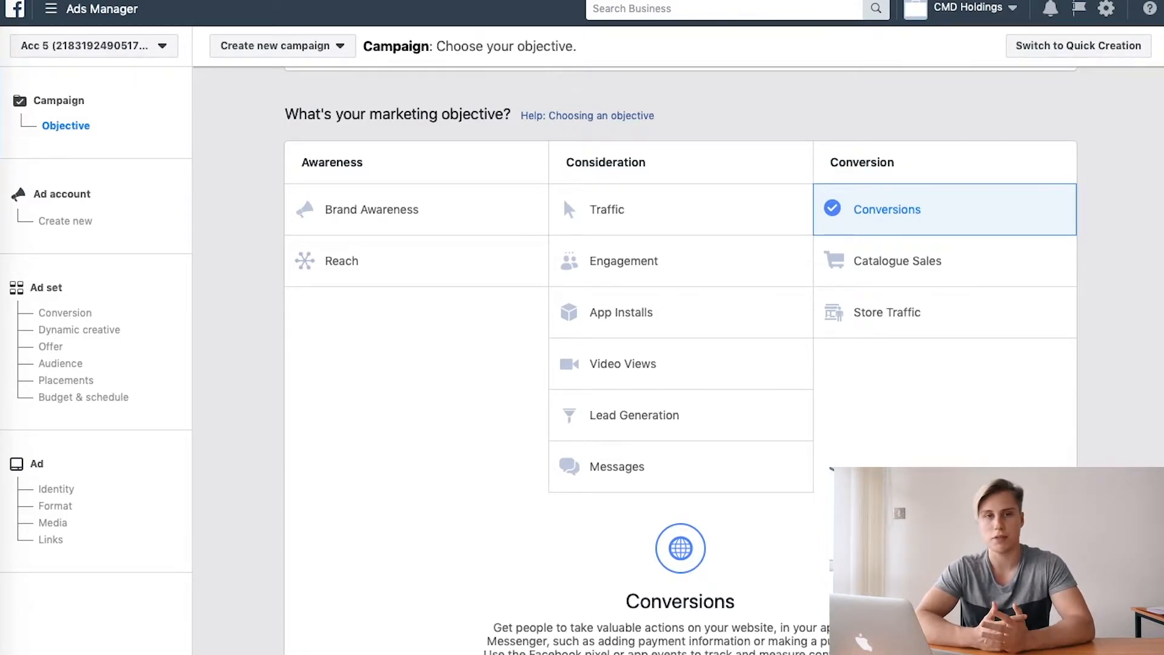
Replace the default campaign name with "C - PT1"
scroll(679, 339, up, 2)
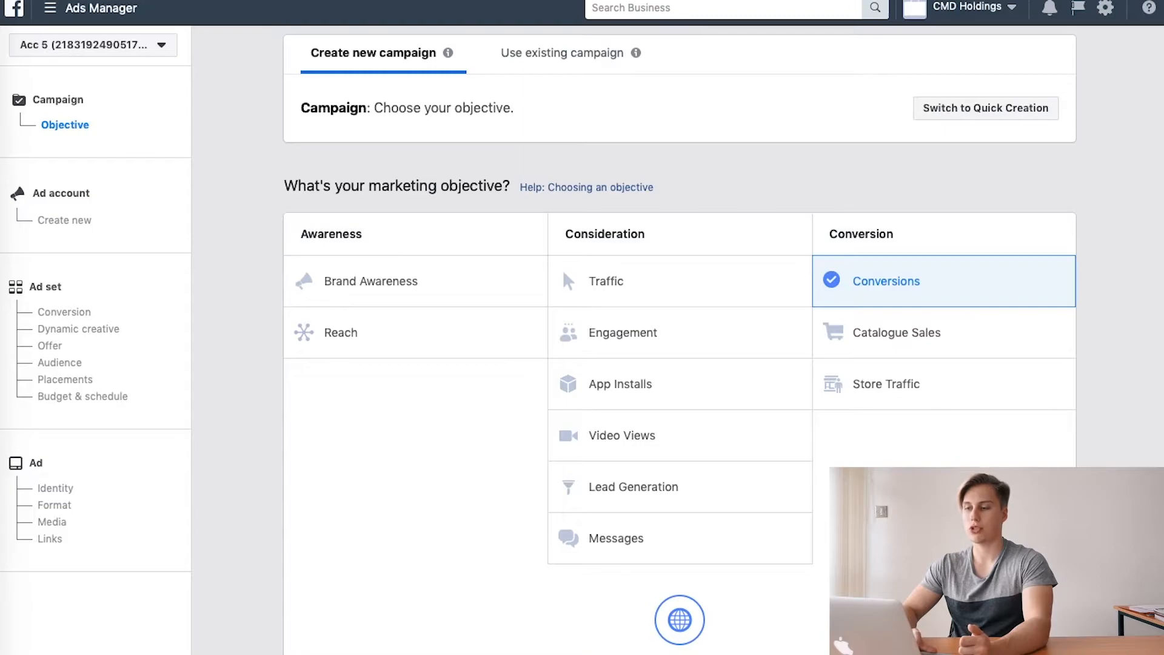
scroll(679, 340, down, 2)
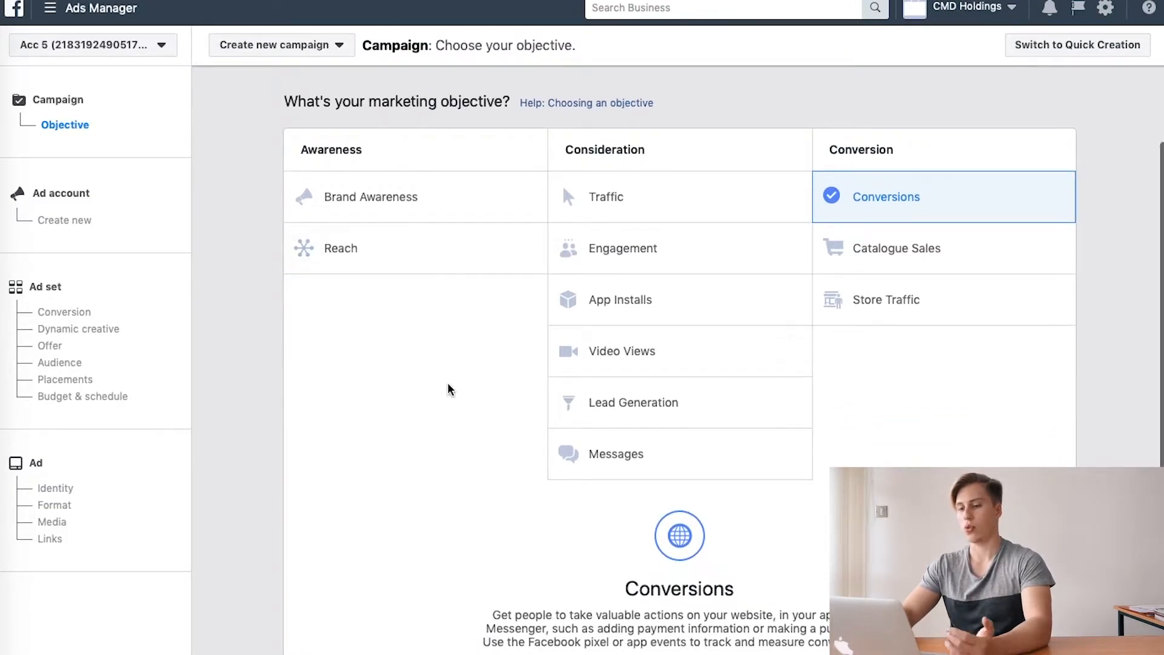
scroll(449, 390, up, 1)
scroll(890, 219, down, 5)
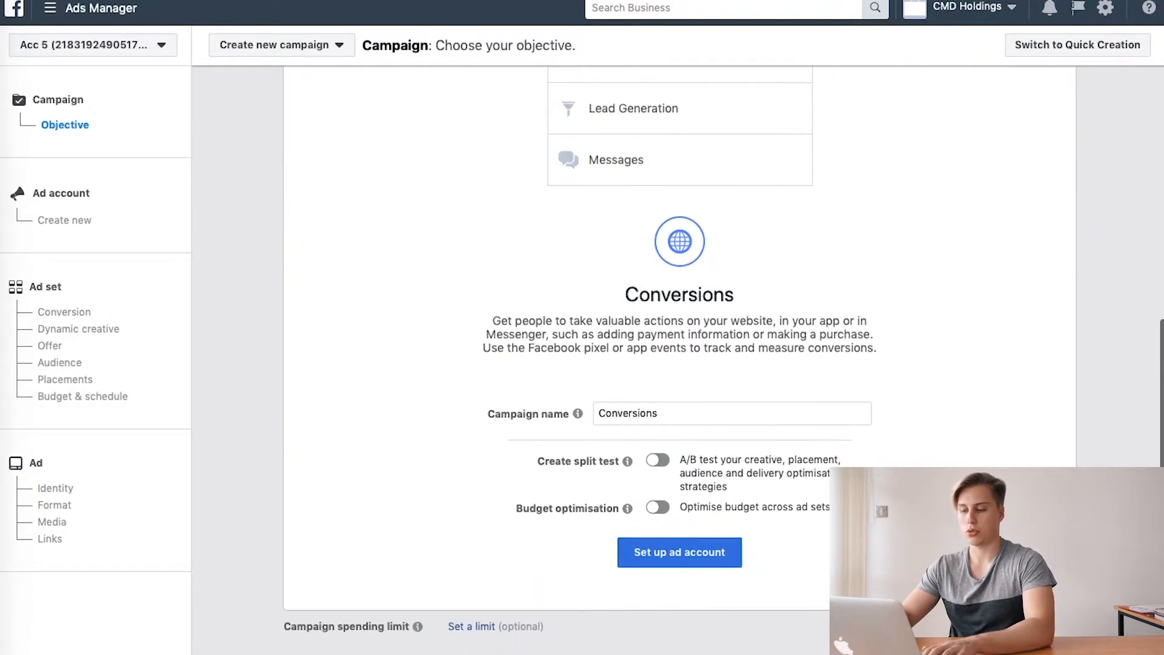
click(707, 422)
key(BackSpace)
key(BackSpace)
key(BackSpace)
key(BackSpace)
key(BackSpace)
key(BackSpace)
key(BackSpace)
key(BackSpace)
key(BackSpace)
key(BackSpace)
key(BackSpace)
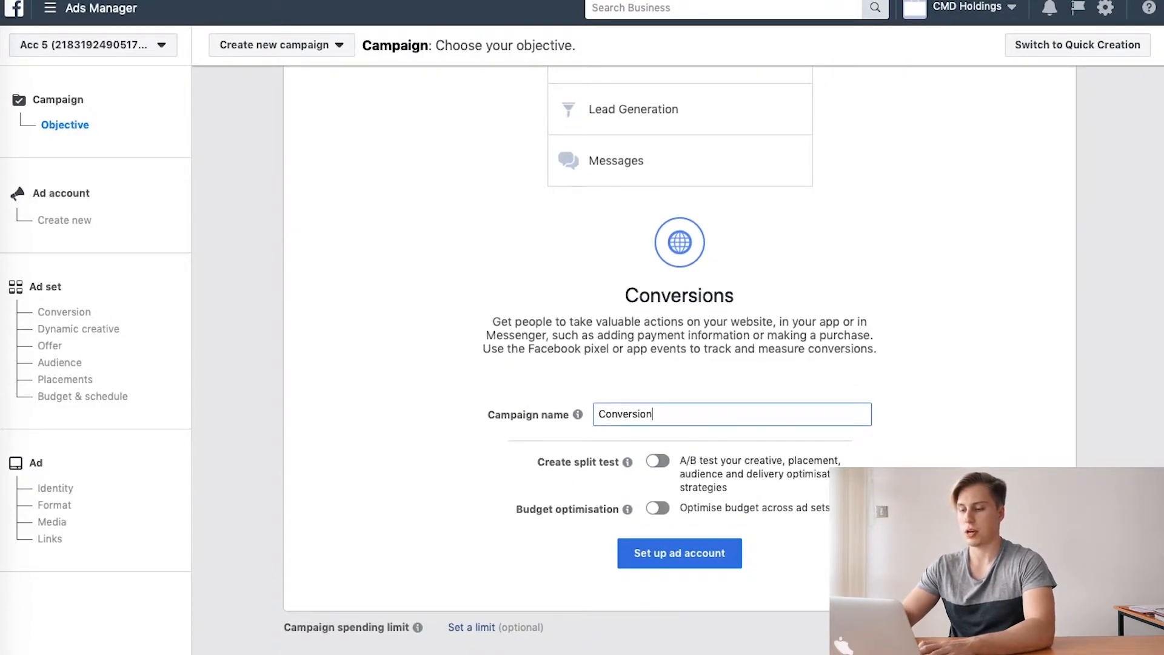
text(C)
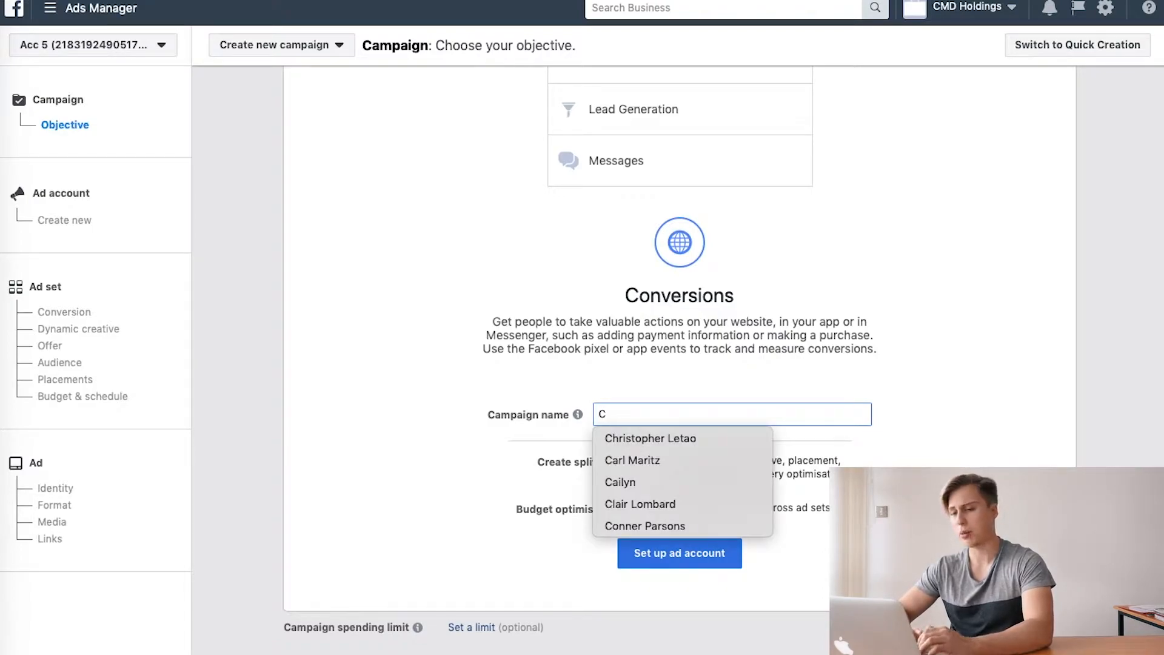
text( - PTE)
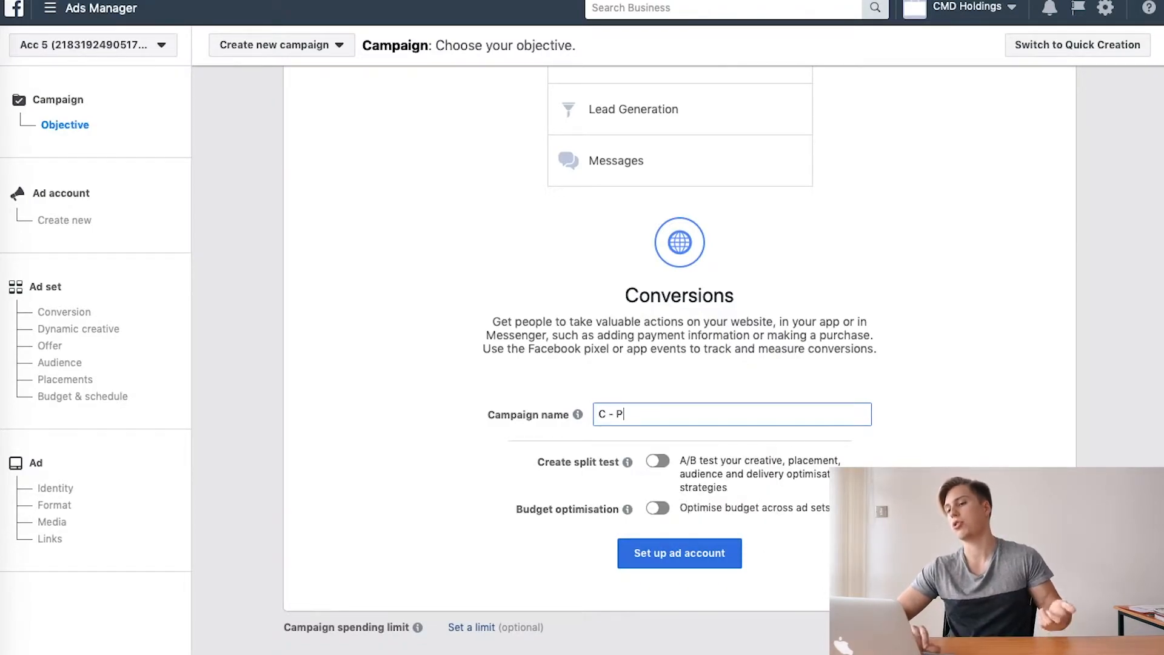
key(BackSpace)
text(1)
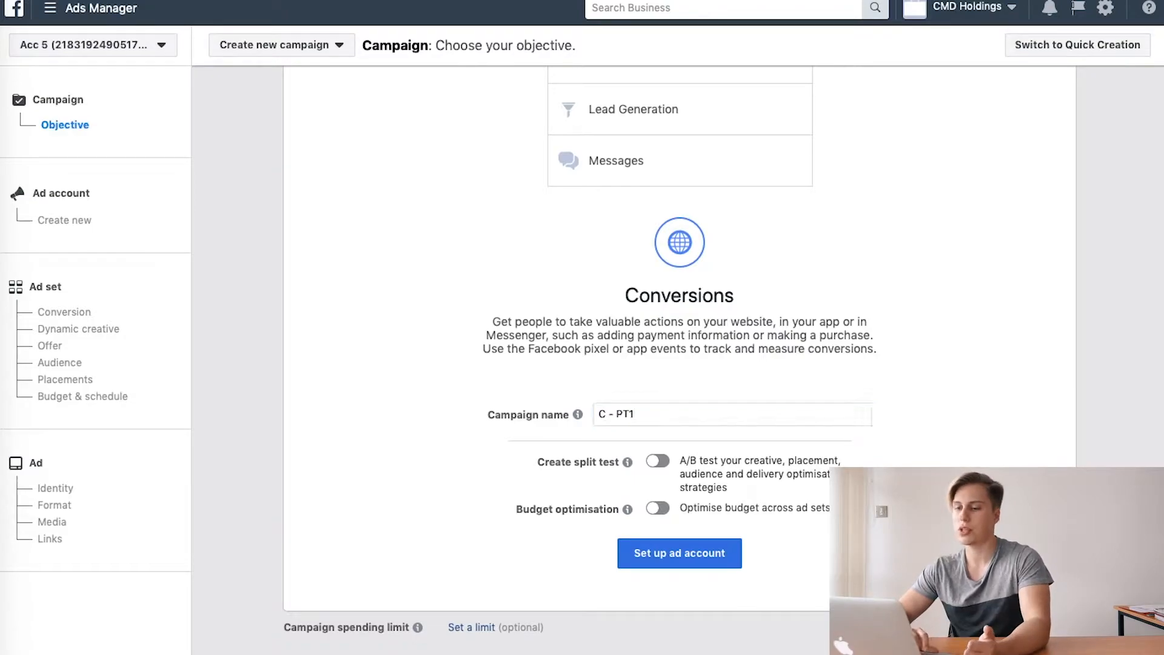
Proceed to the ad account setup and keep US Dollar as the account currency
click(697, 553)
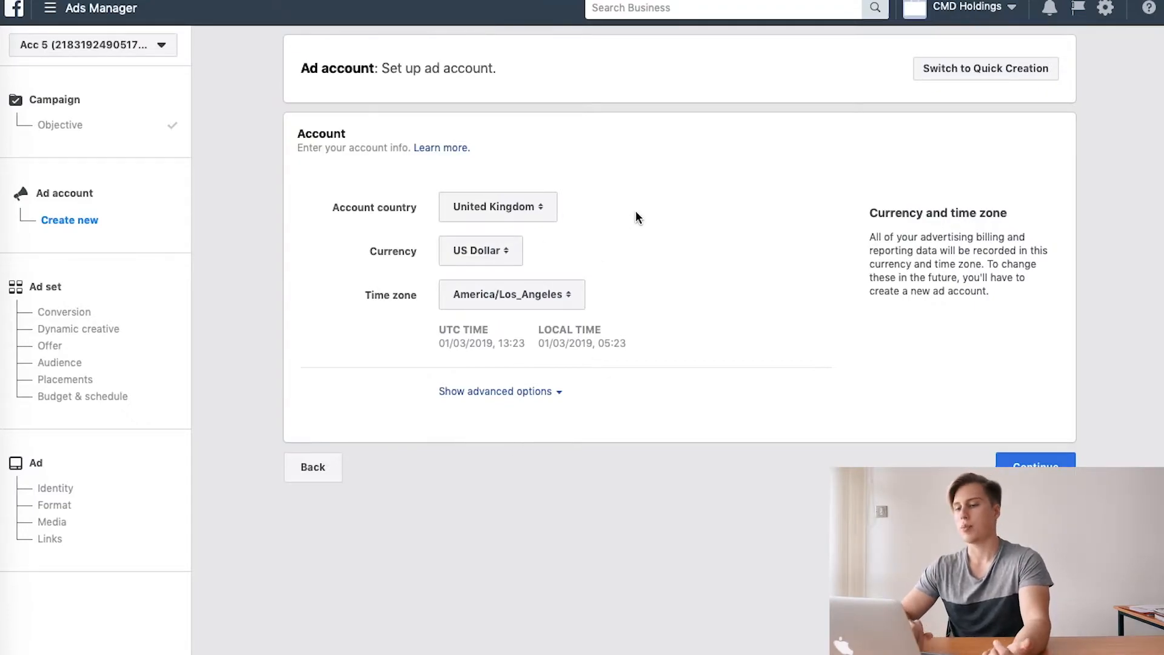
click(496, 252)
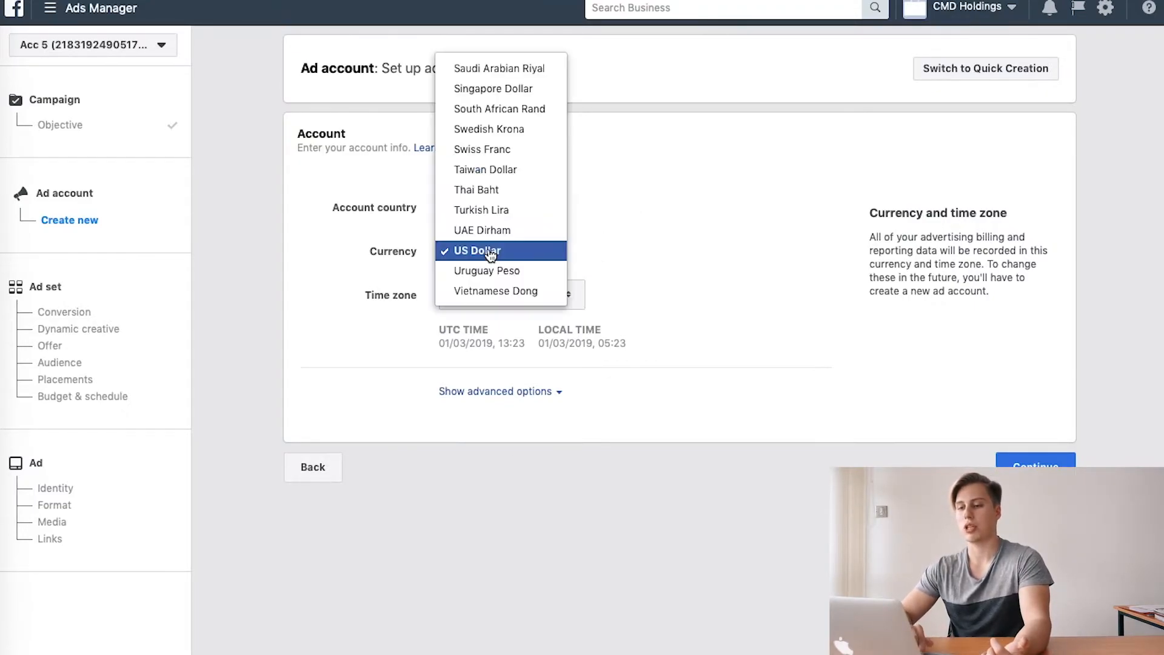
click(671, 246)
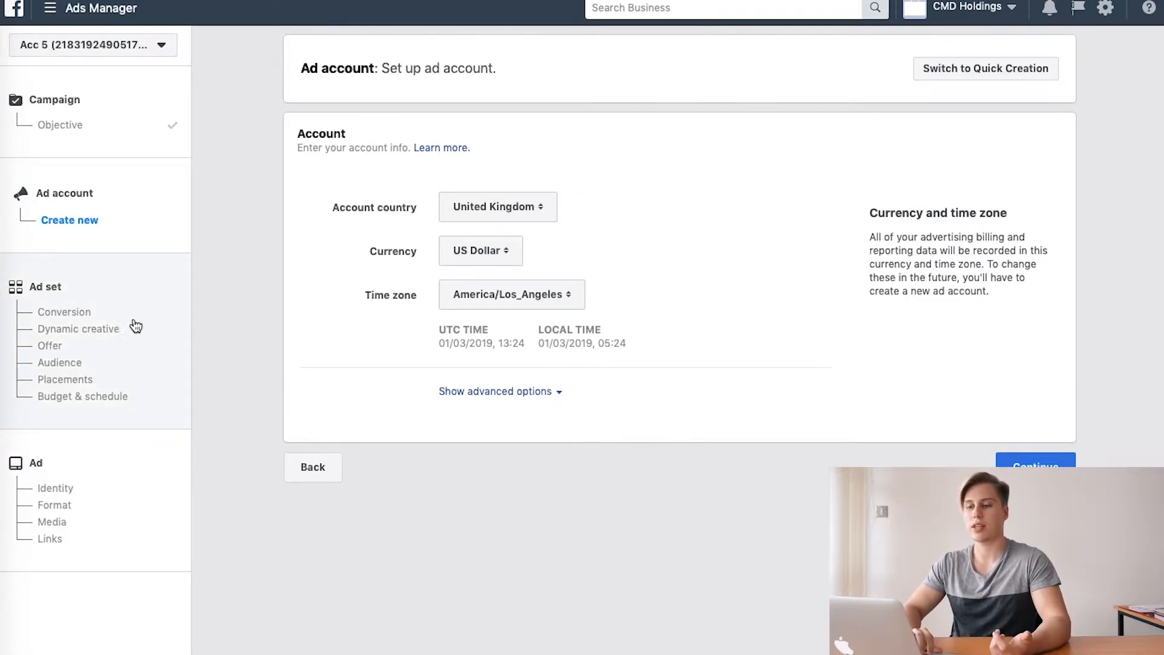
Go to the ad set settings and look over the Conversion section
click(127, 291)
scroll(718, 554, down, 2)
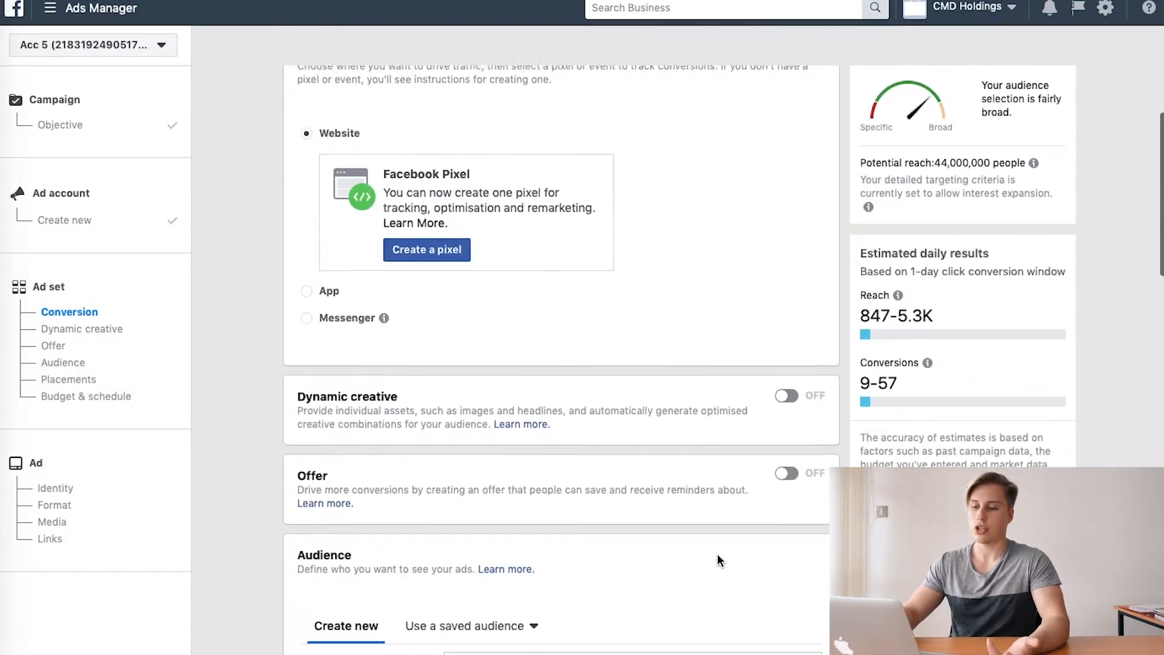
scroll(718, 554, up, 2)
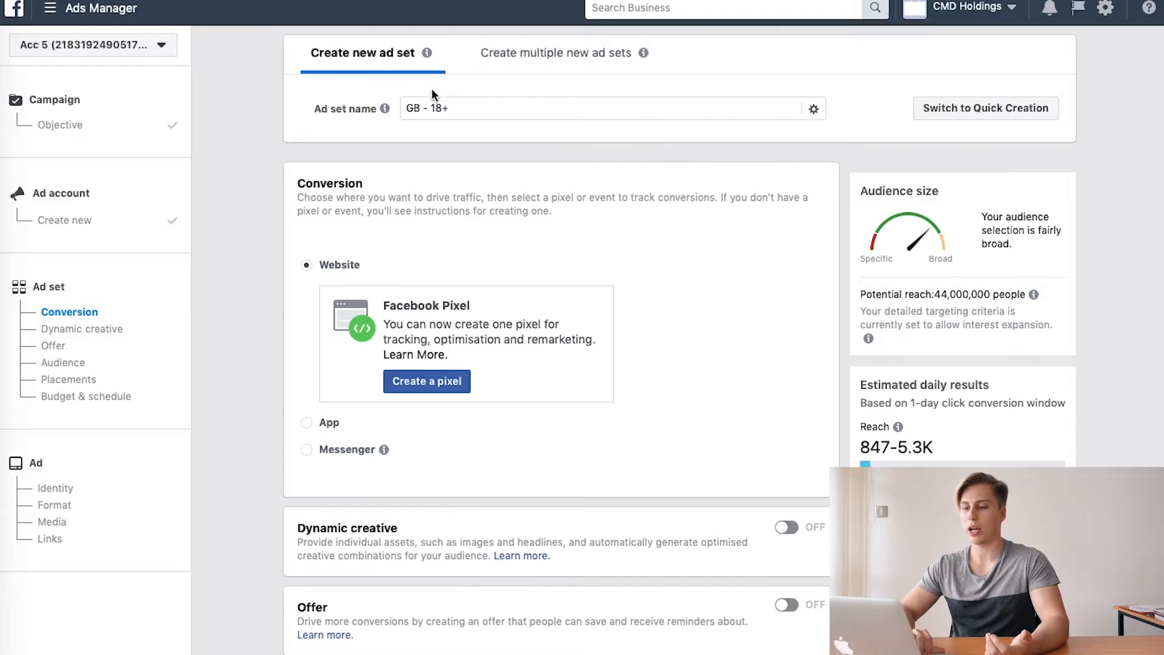
Clear the ad set name
click(463, 108)
key(BackSpace)
key(BackSpace)
key(BackSpace)
key(BackSpace)
key(BackSpace)
key(BackSpace)
key(BackSpace)
key(BackSpace)
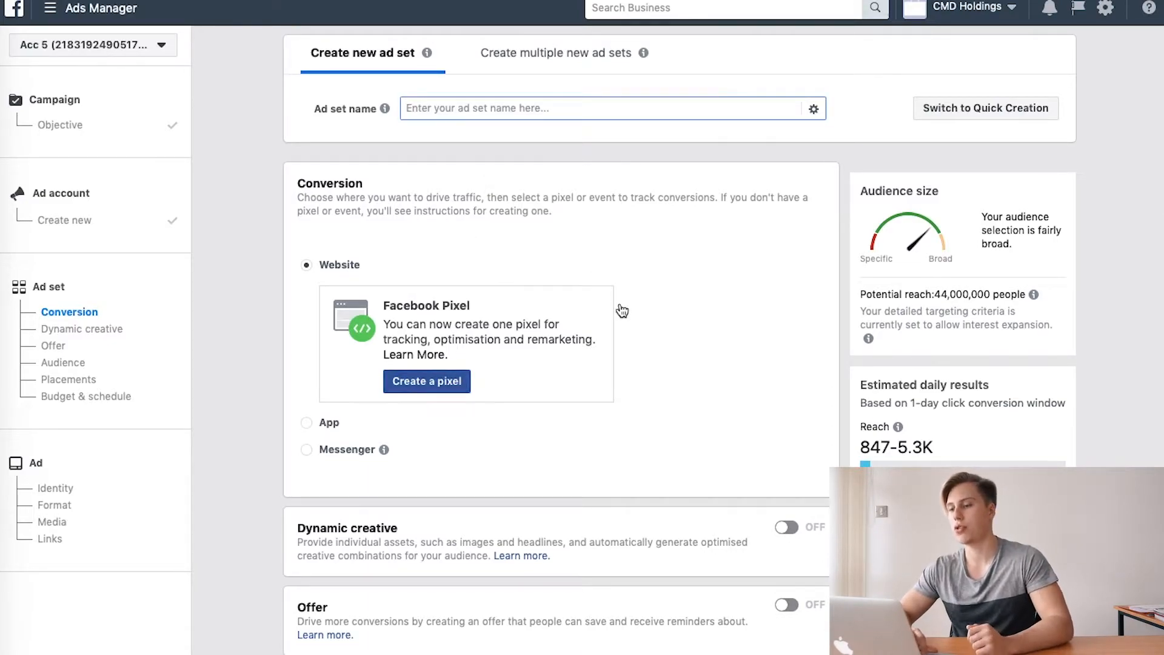
Turn off expanding interests to improve performance in the audience's detailed targeting
scroll(645, 297, down, 3)
scroll(645, 297, down, 4)
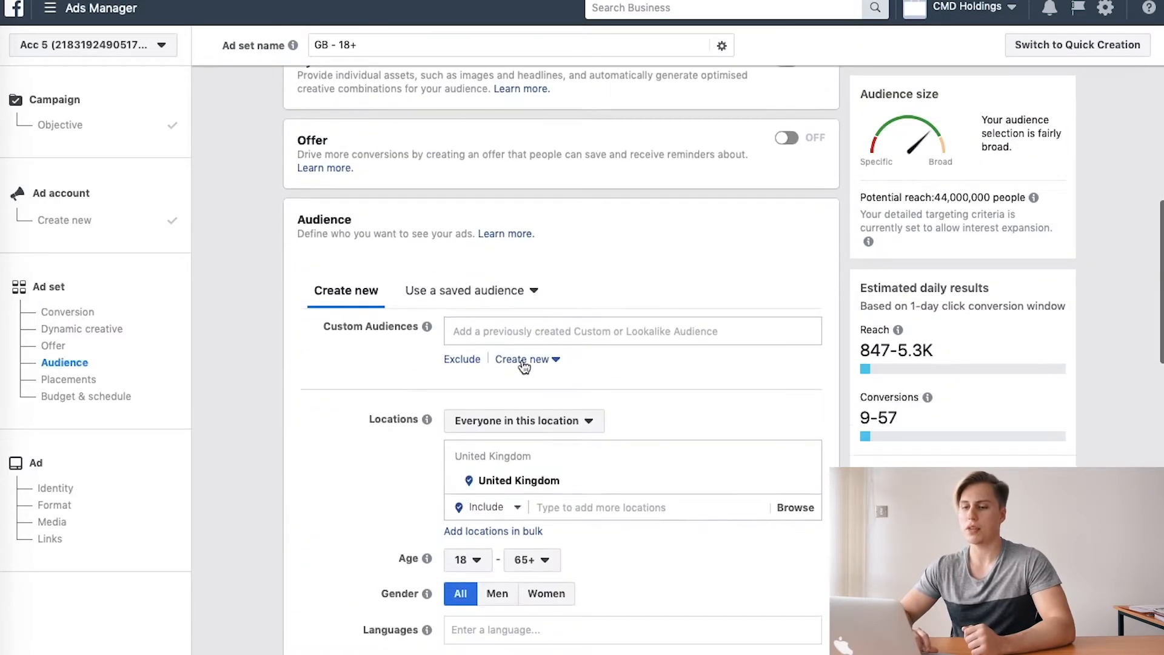
scroll(503, 297, up, 6)
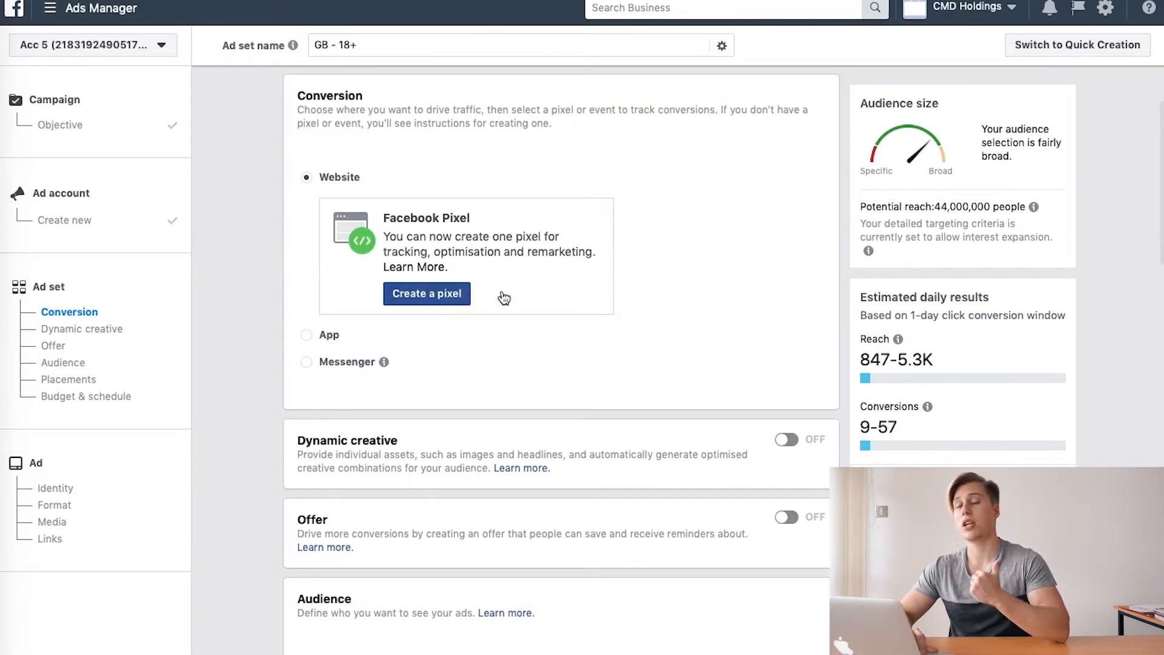
scroll(653, 183, up, 2)
scroll(631, 364, down, 1)
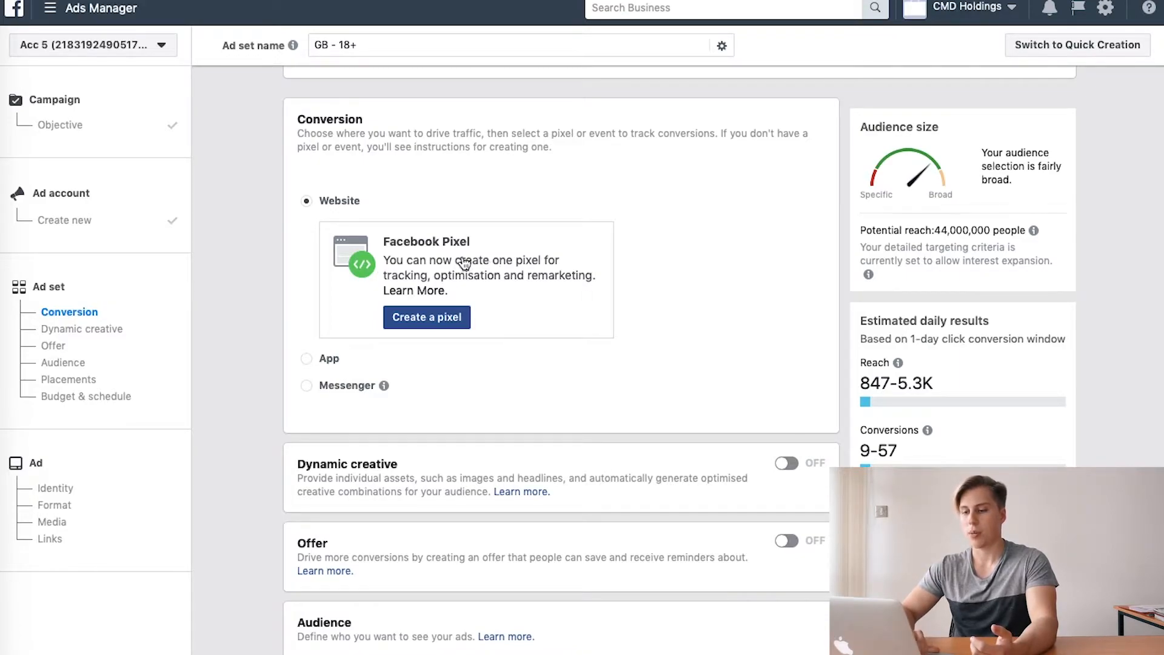
scroll(669, 321, down, 1)
scroll(669, 322, down, 4)
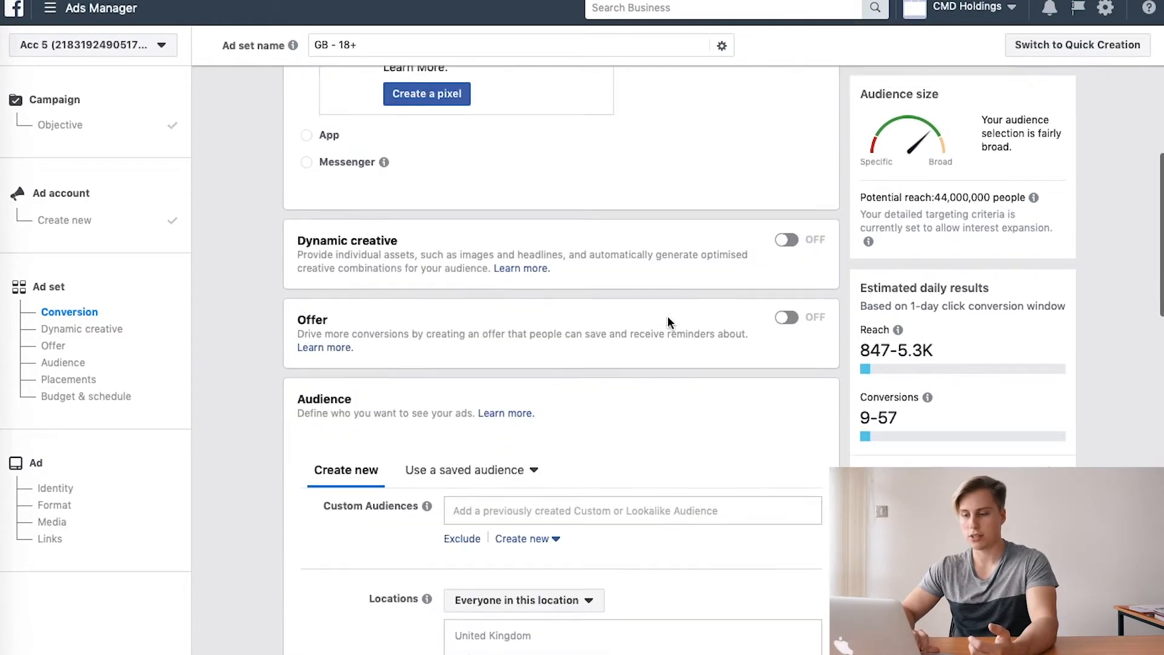
scroll(626, 322, down, 6)
scroll(625, 326, up, 1)
scroll(624, 325, down, 3)
click(451, 431)
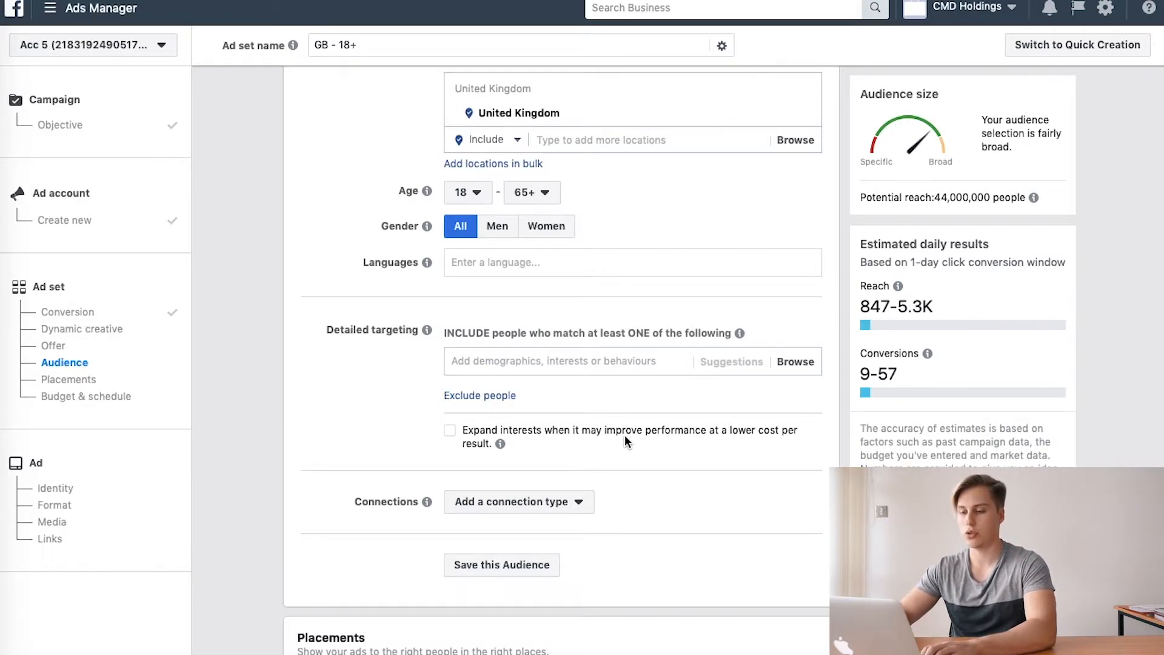
scroll(682, 412, up, 3)
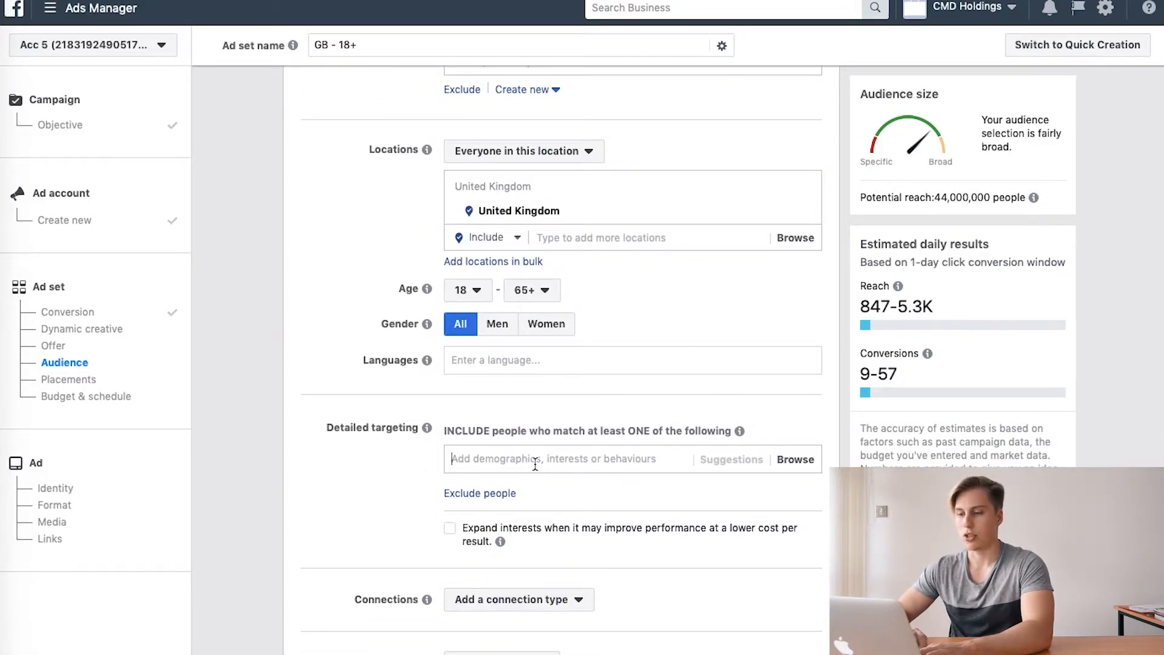
Add the interest Manchester United F.C. to the audience's detailed targeting
text(manchester)
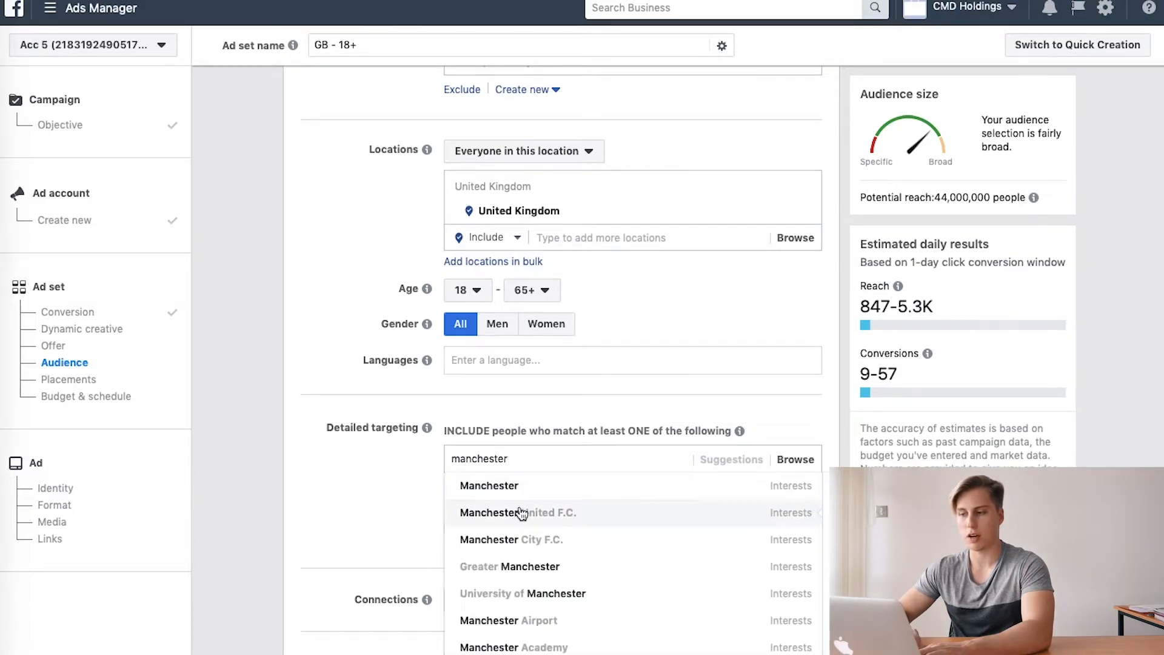
click(520, 514)
scroll(797, 421, down, 2)
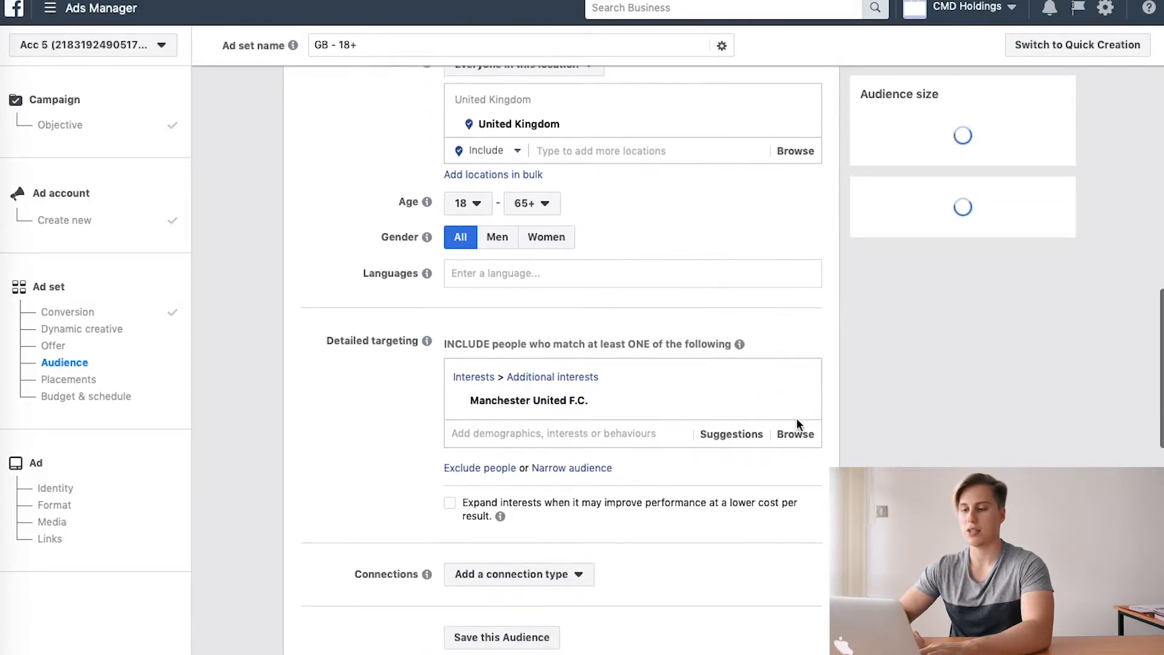
scroll(797, 424, up, 3)
scroll(669, 428, down, 3)
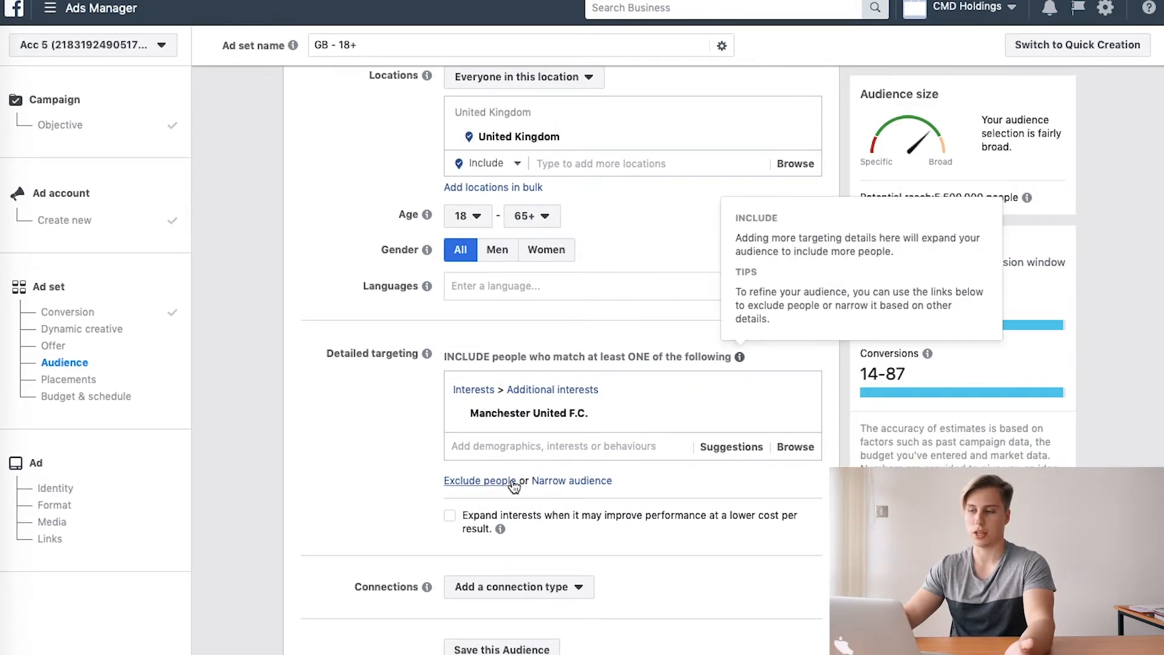
Toggle interest expansion on and back off twice to compare its effect on the potential reach
click(450, 516)
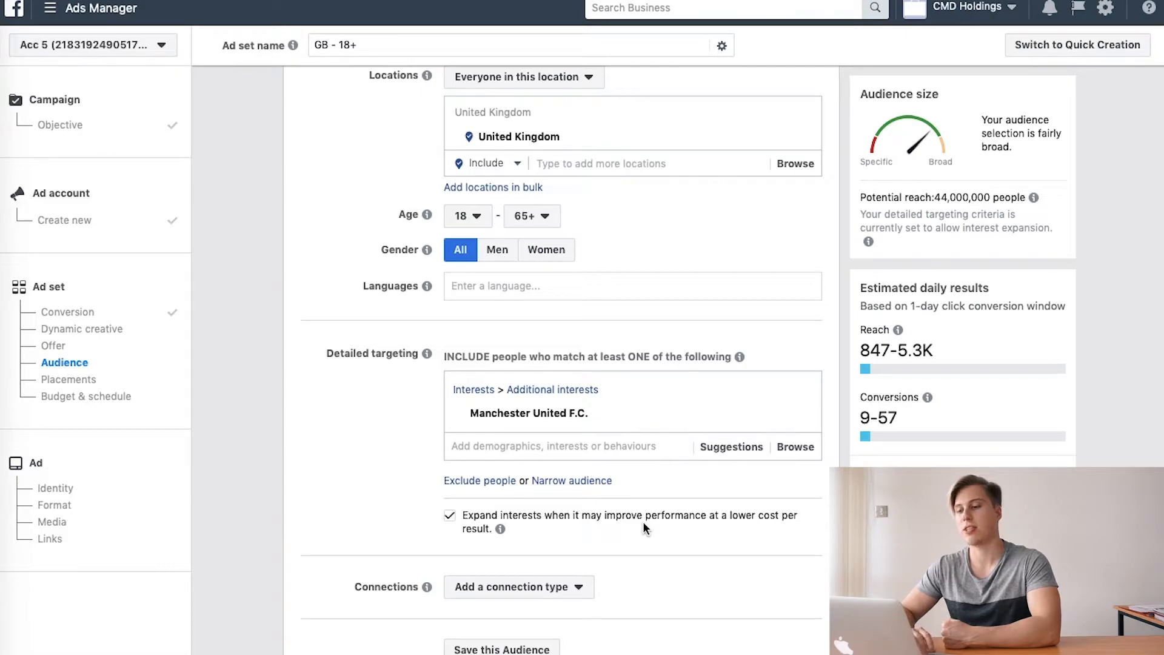
click(450, 515)
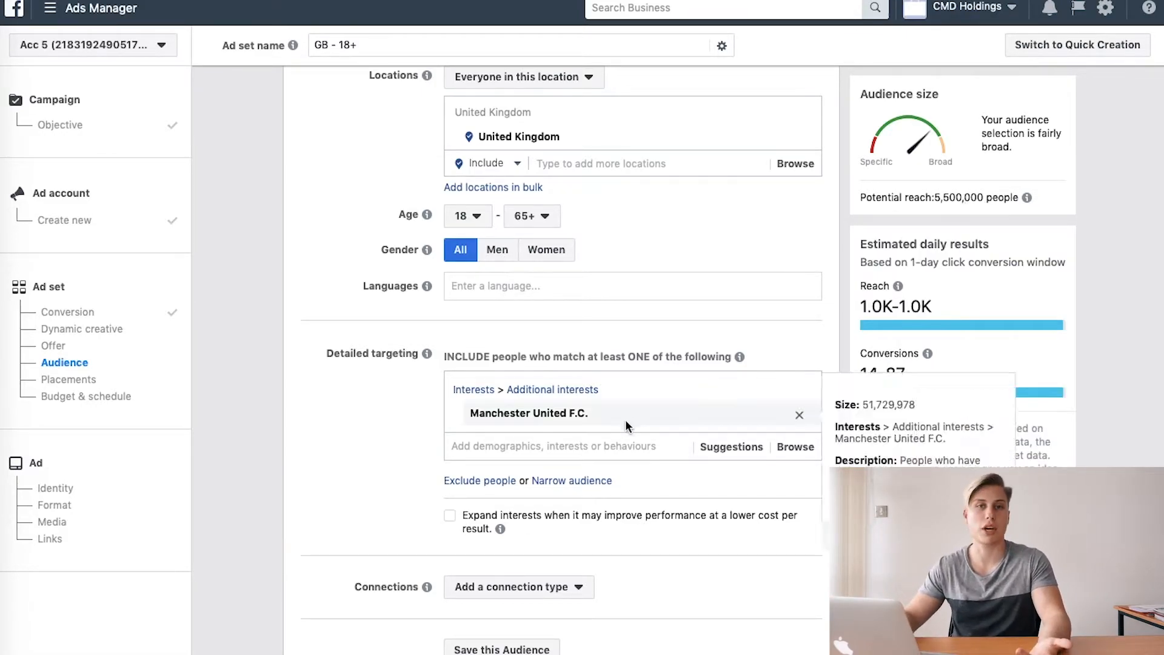
click(450, 516)
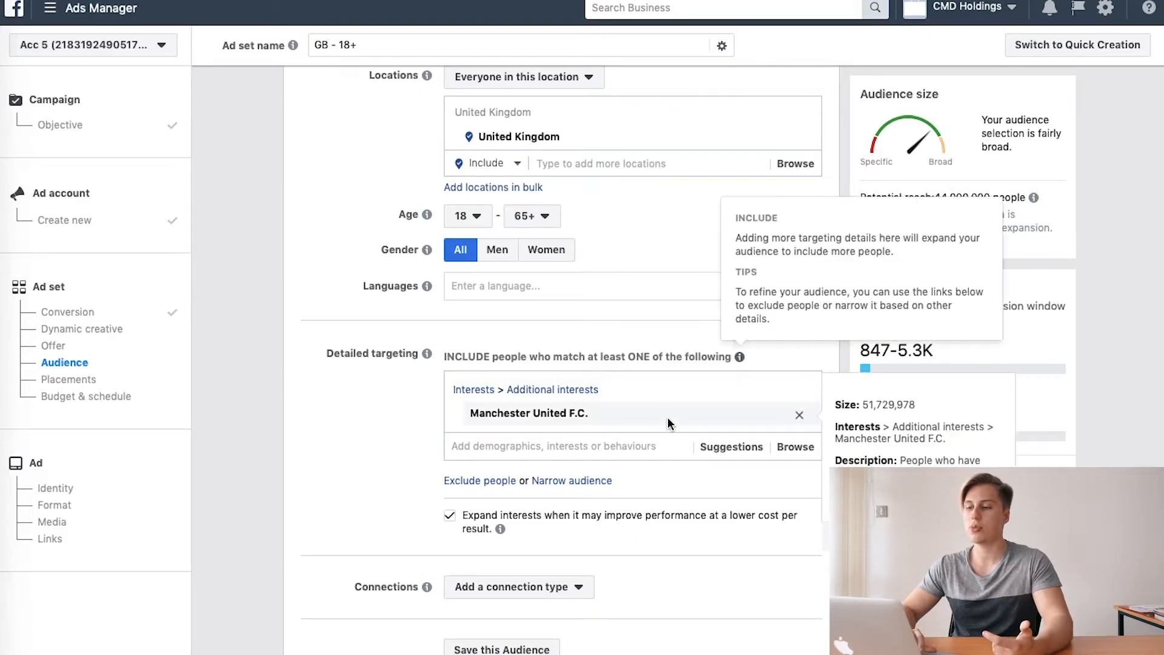
click(450, 519)
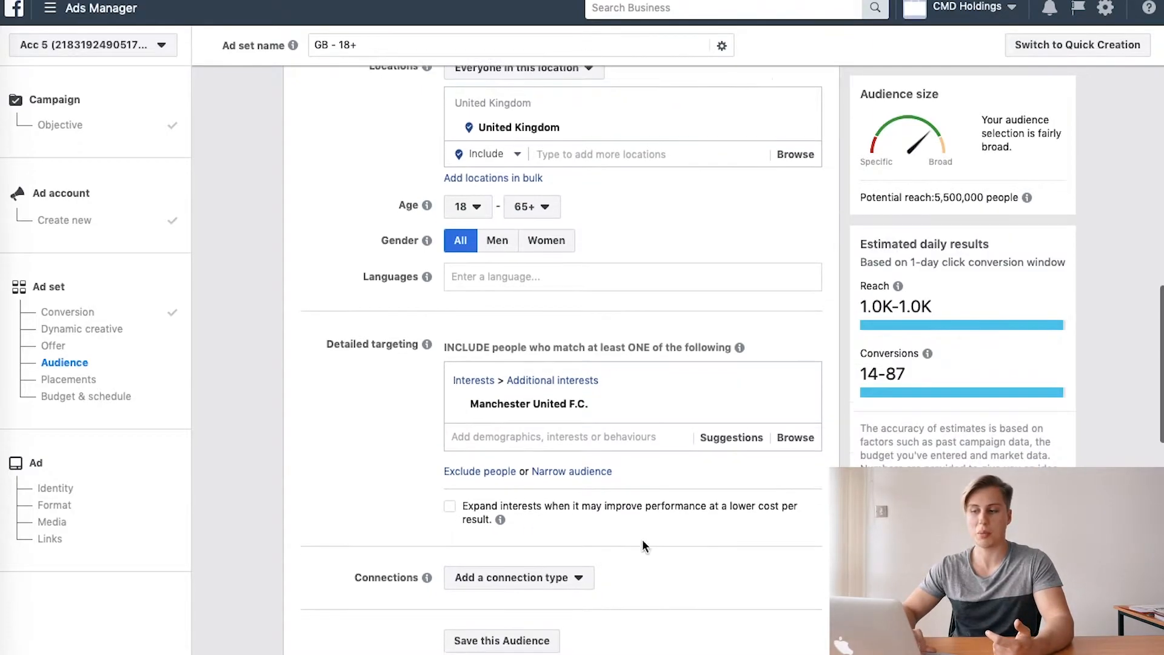
Remove the Manchester United F.C. interest from detailed targeting and check the audience's potential reach
scroll(642, 540, down, 1)
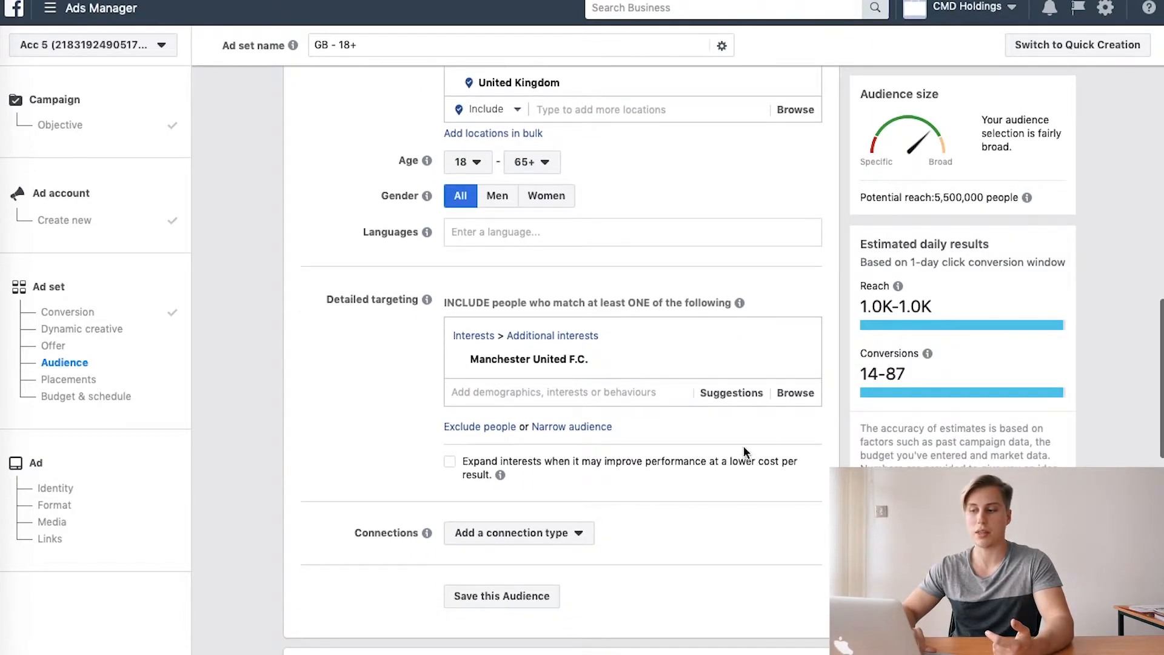
click(799, 338)
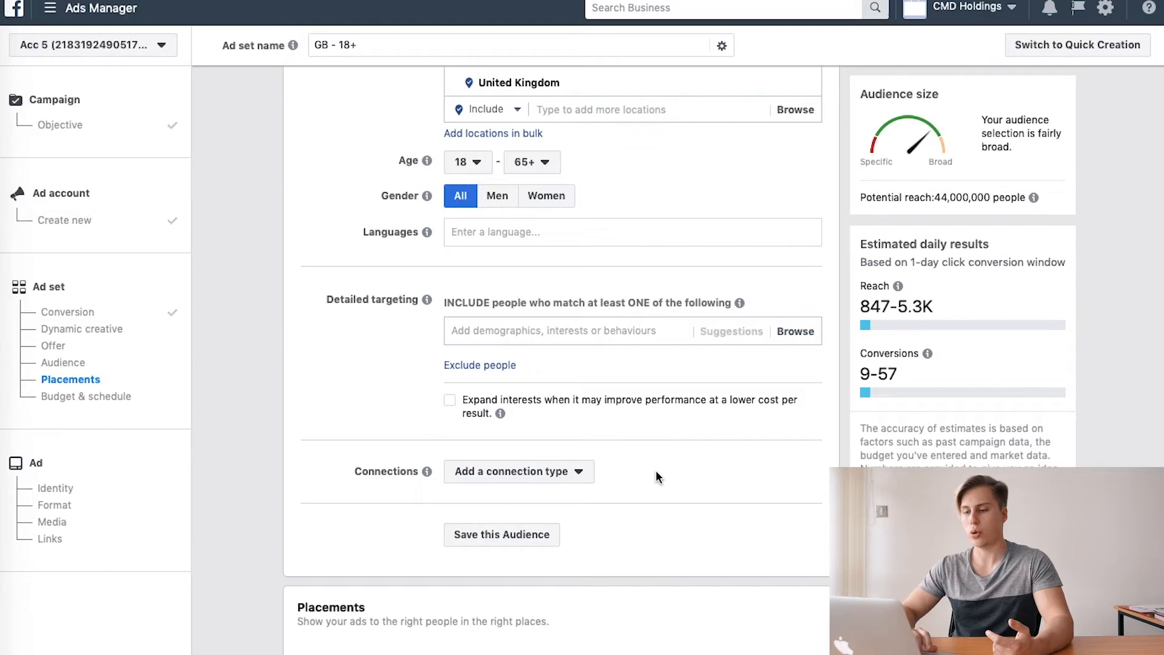
triple_click(954, 194)
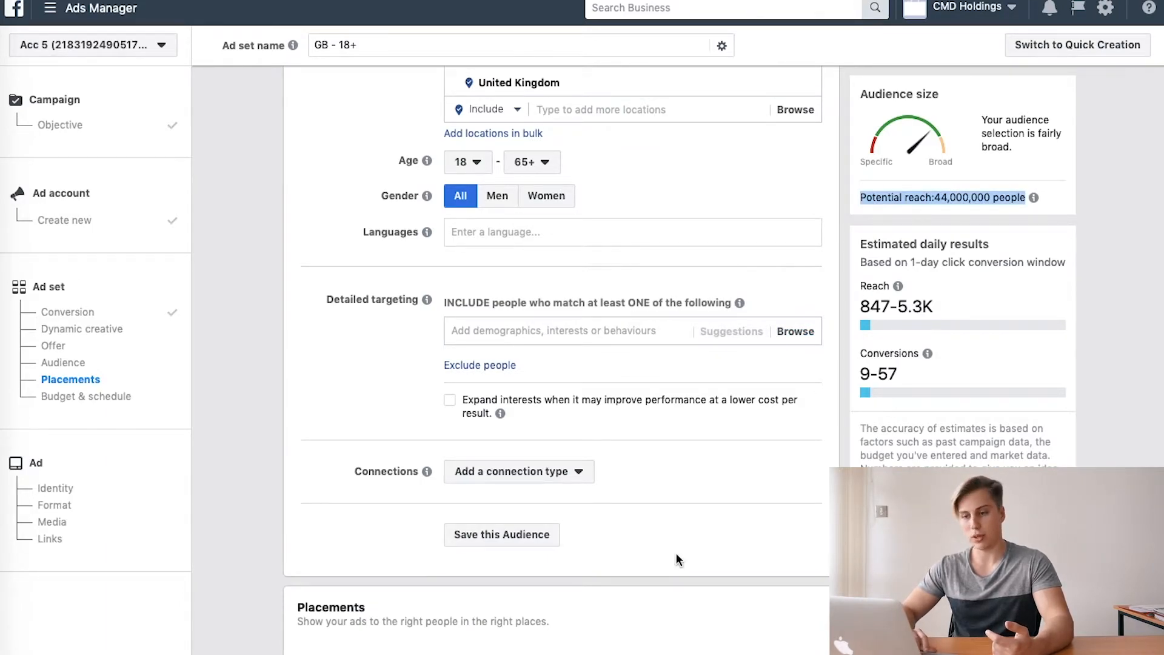
Switch the ad set from automatic placements to manually edited placements
scroll(676, 552, down, 4)
scroll(577, 407, up, 6)
scroll(645, 392, down, 8)
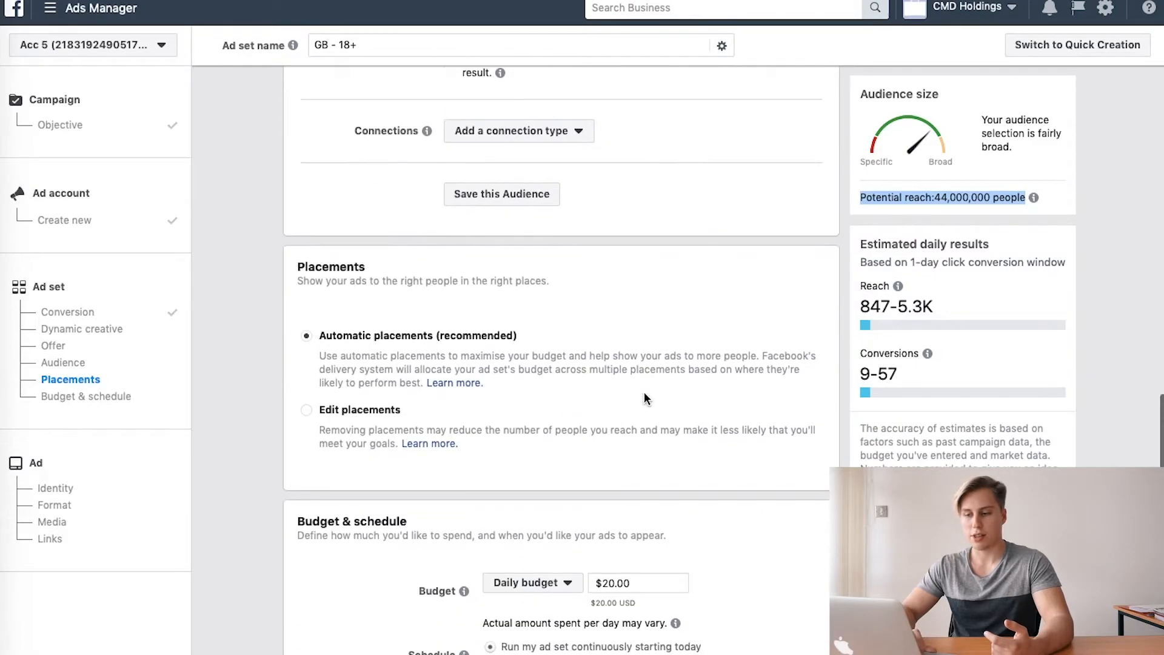
scroll(644, 393, down, 3)
click(362, 278)
click(354, 287)
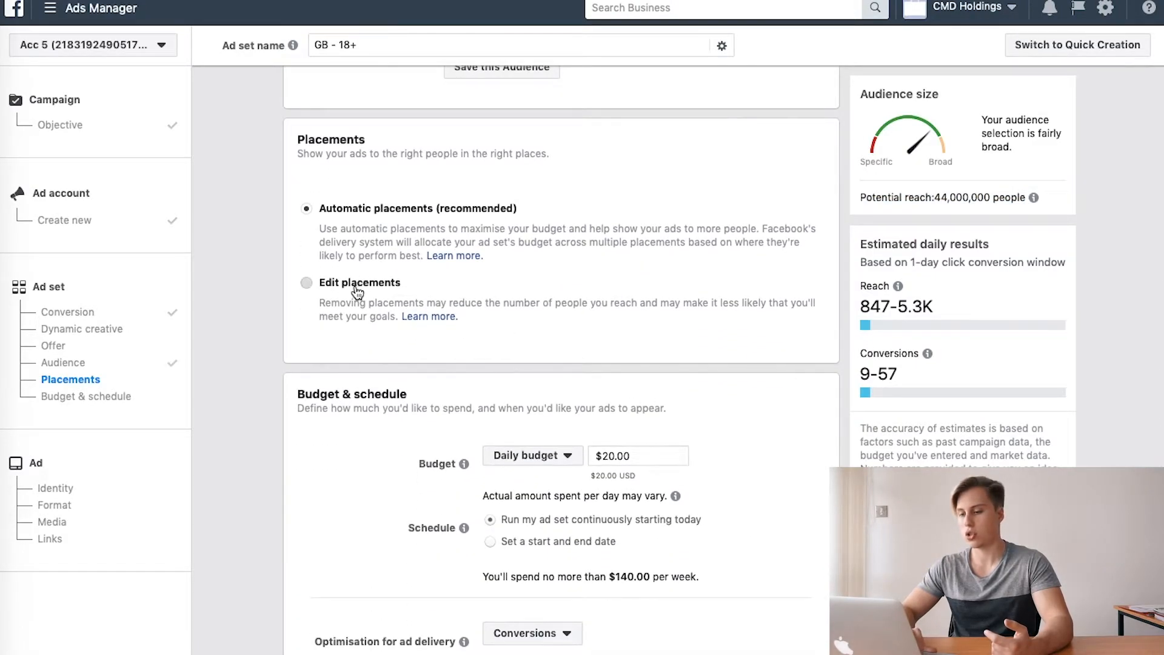
Exclude all Audience Network and Messenger placements from the ad set's platforms
scroll(652, 291, down, 8)
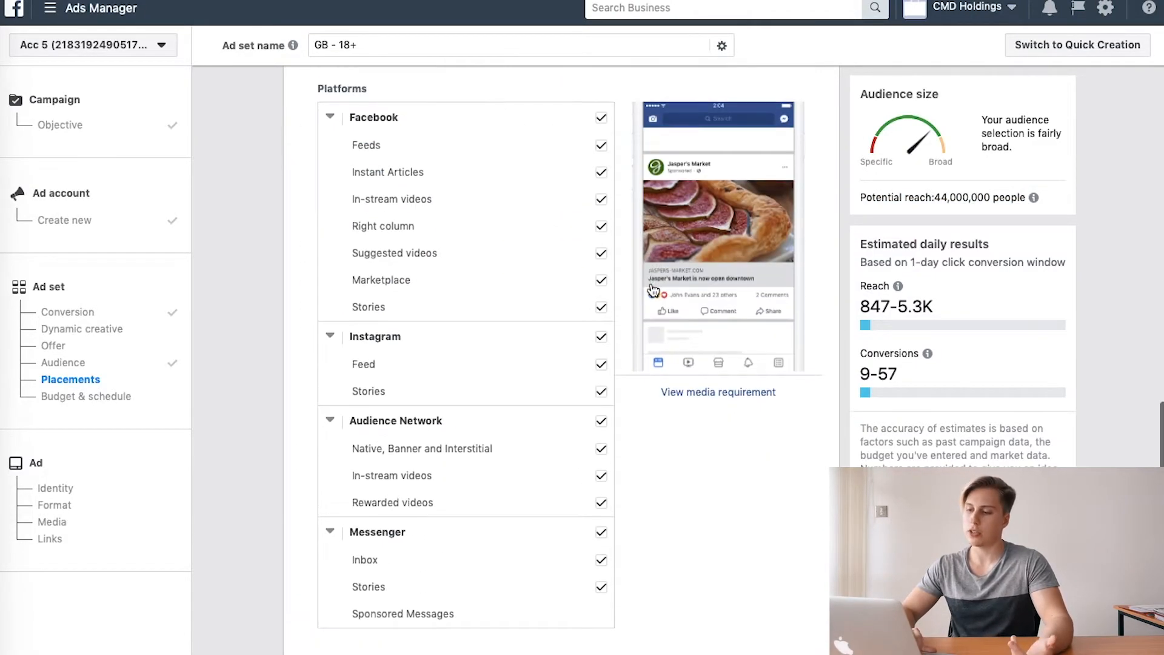
click(601, 420)
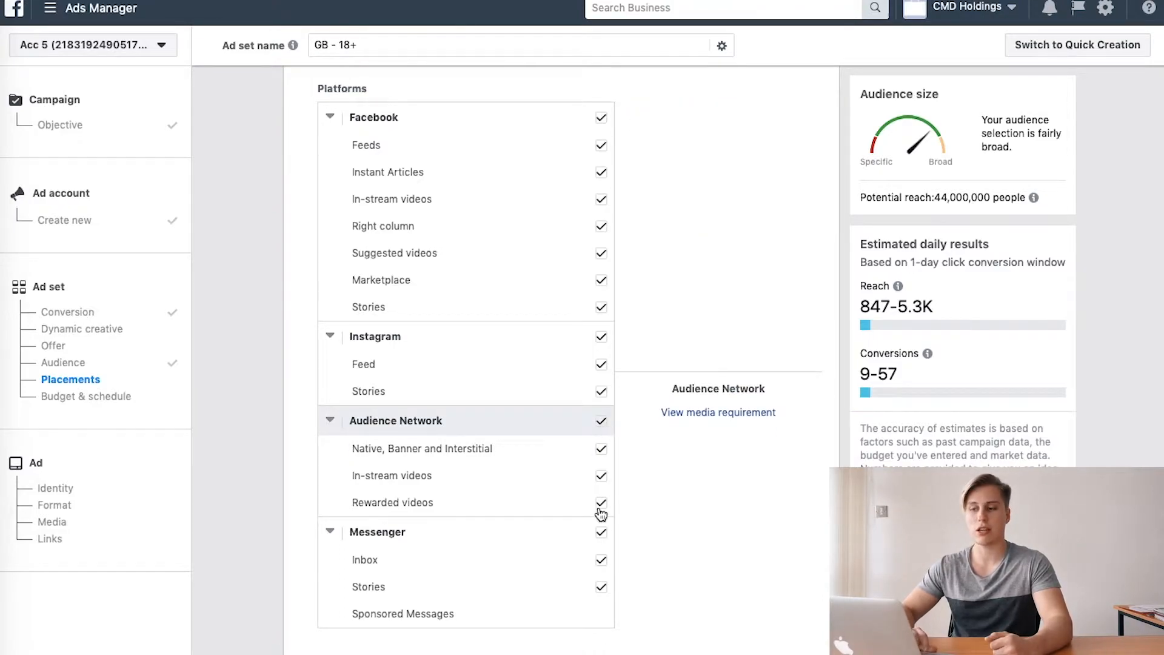
click(601, 534)
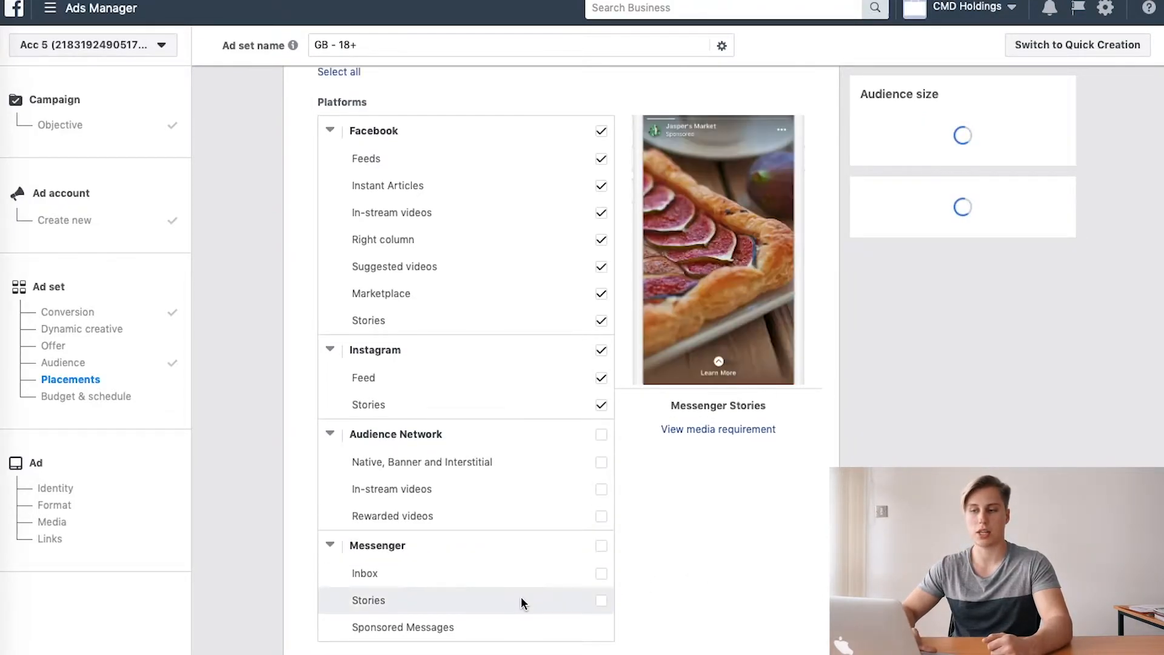
scroll(632, 568, down, 1)
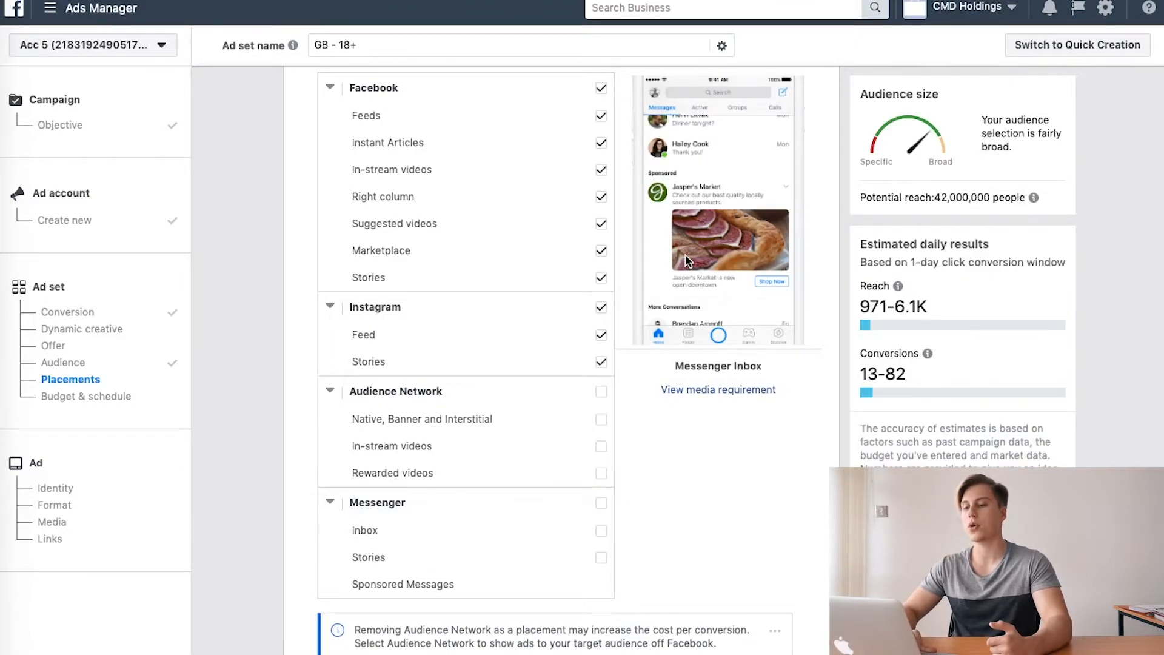
scroll(689, 275, up, 1)
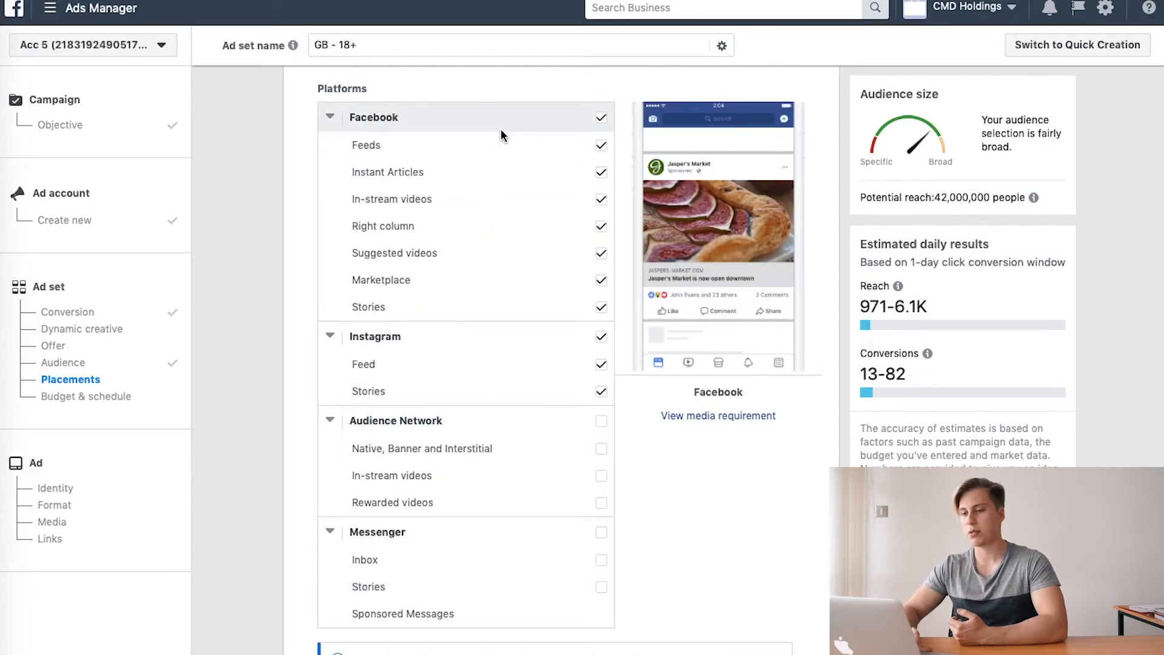
Exclude the Facebook placements Instant Articles, In-stream videos, Right column and Marketplace
click(601, 173)
click(601, 200)
click(601, 227)
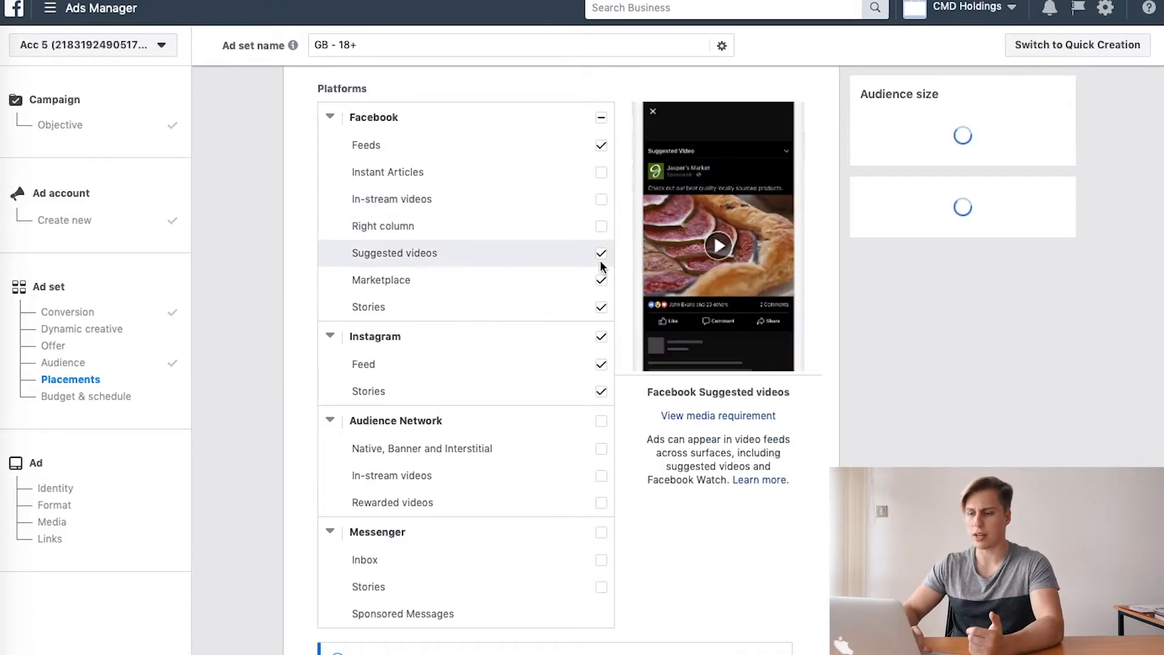
click(601, 281)
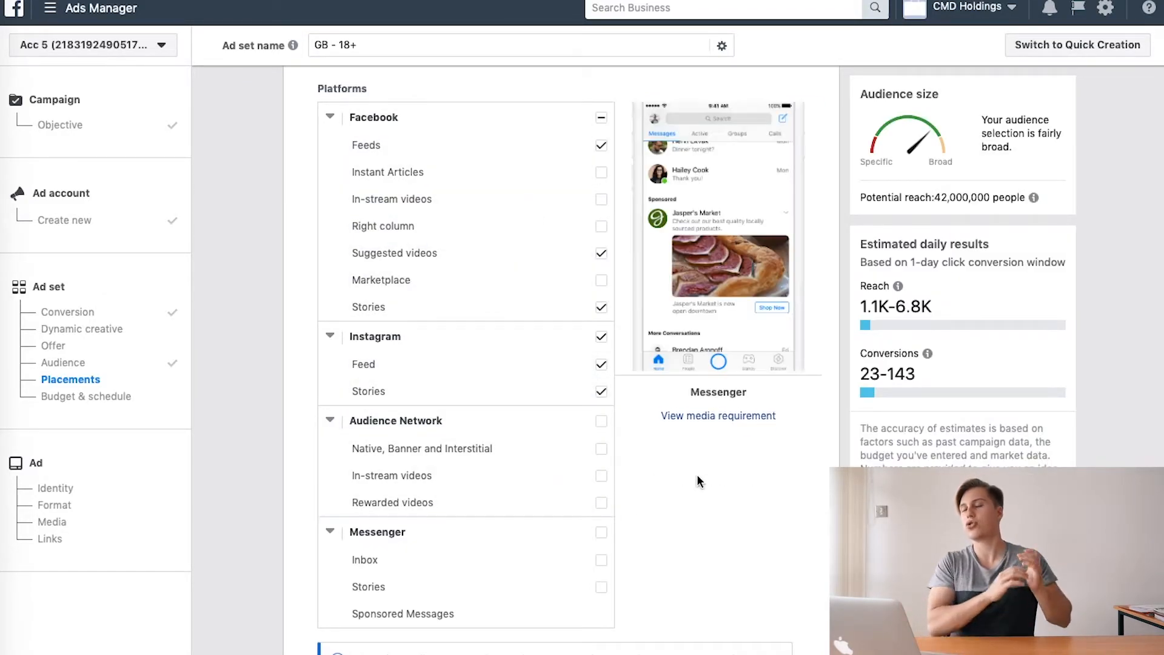
Exclude Facebook Suggested videos, Facebook Stories and Instagram Stories, leaving only Facebook Feeds and Instagram Feed selected
scroll(704, 476, up, 3)
scroll(703, 476, down, 3)
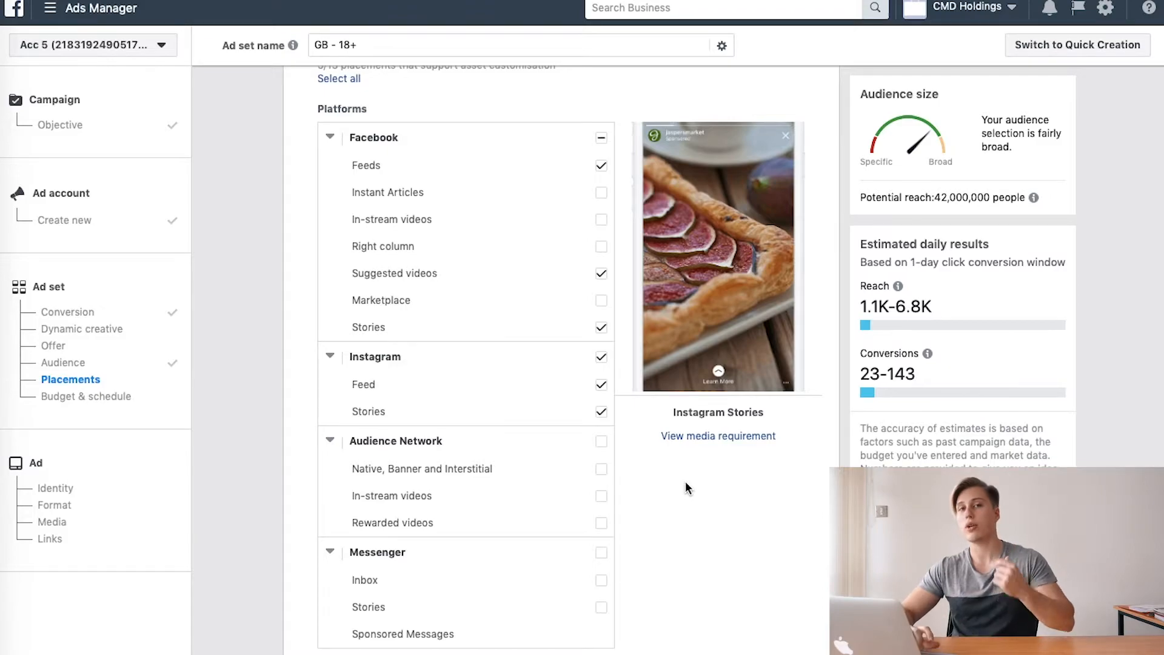
scroll(685, 483, up, 10)
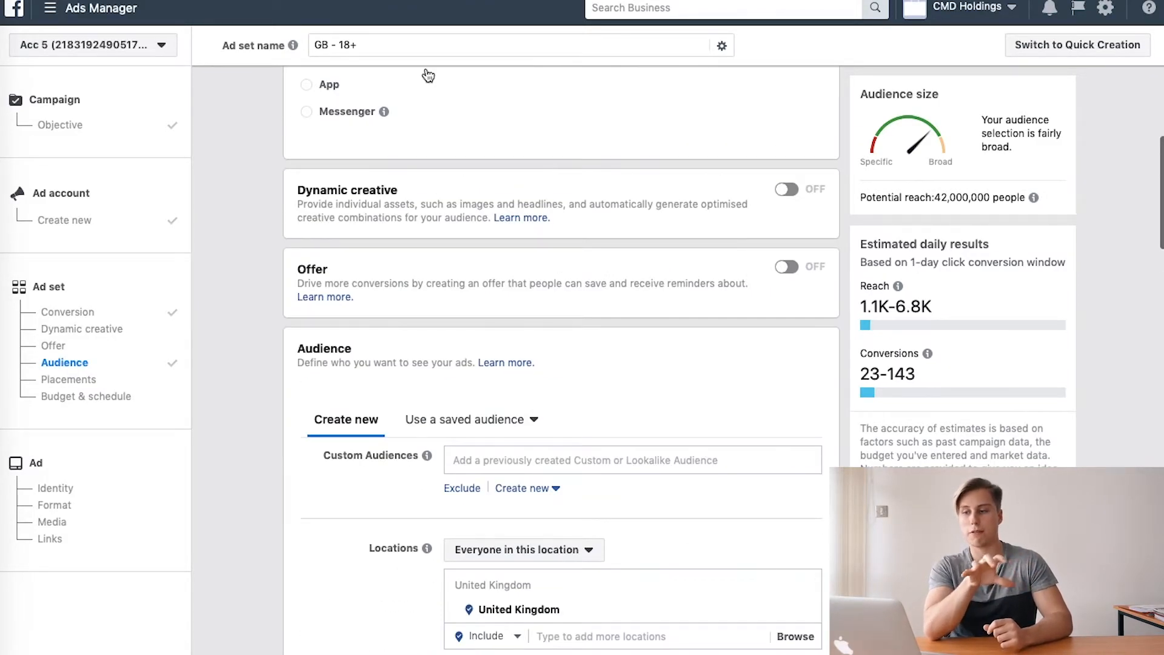
scroll(458, 290, down, 10)
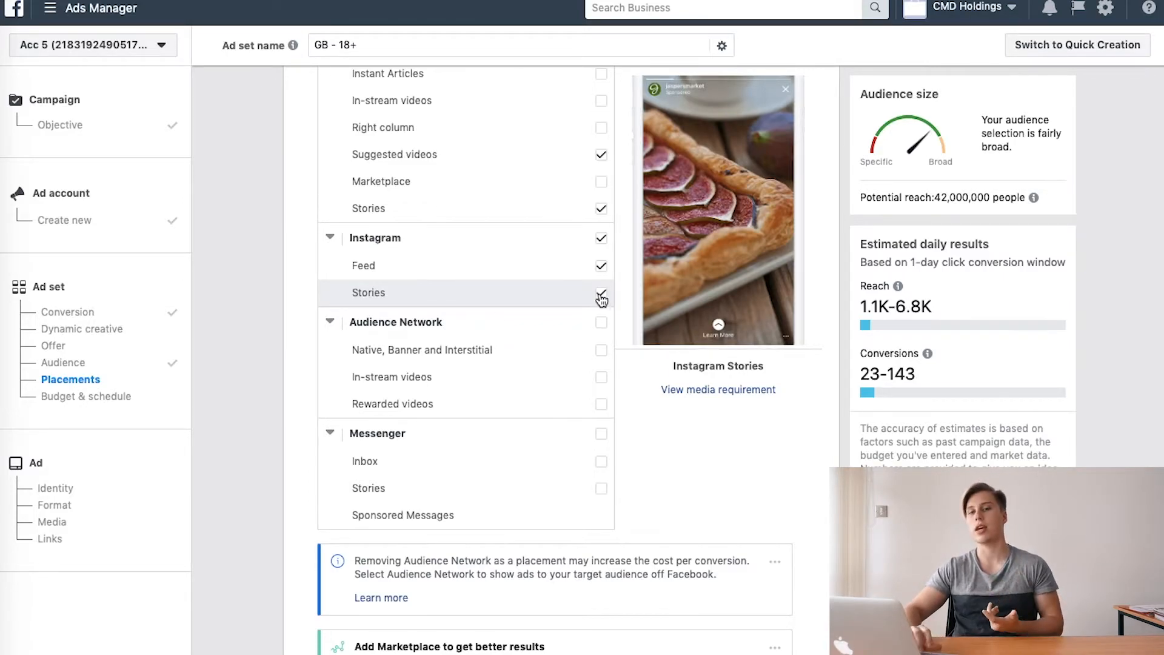
scroll(667, 424, up, 1)
scroll(697, 504, up, 1)
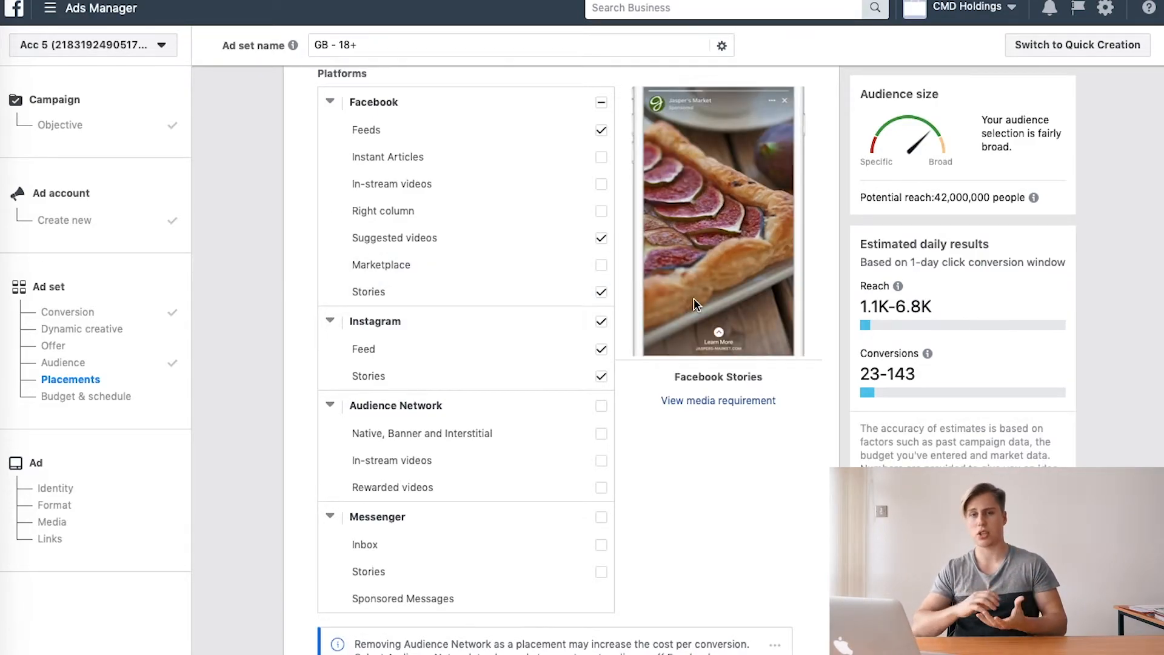
scroll(735, 467, up, 1)
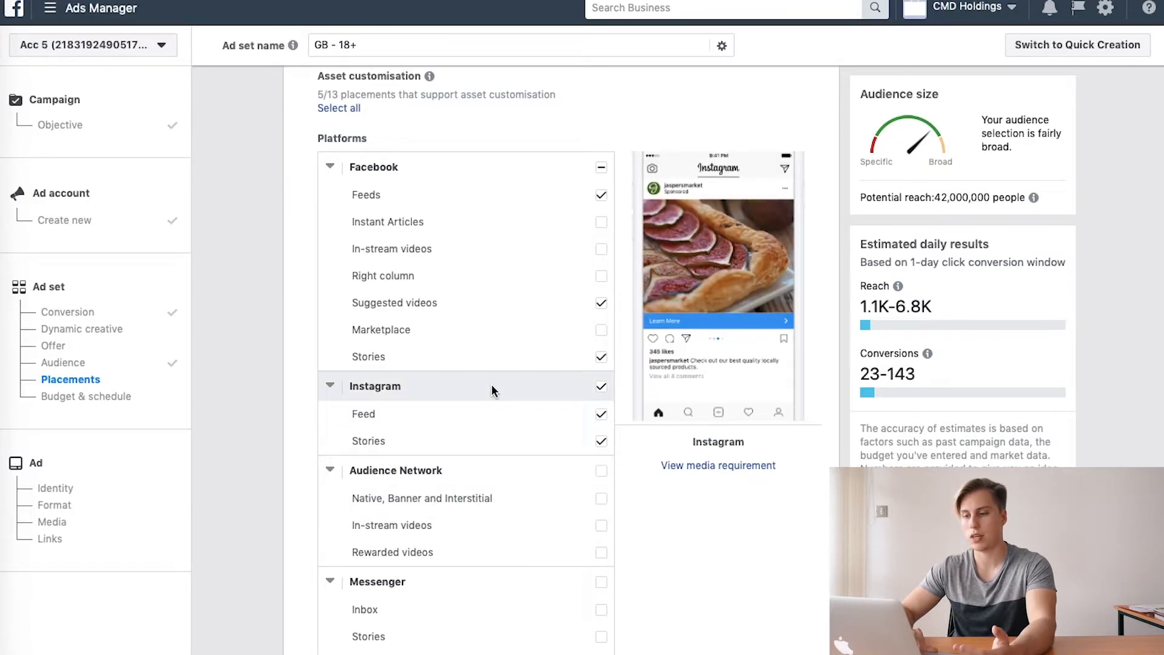
click(601, 304)
click(601, 357)
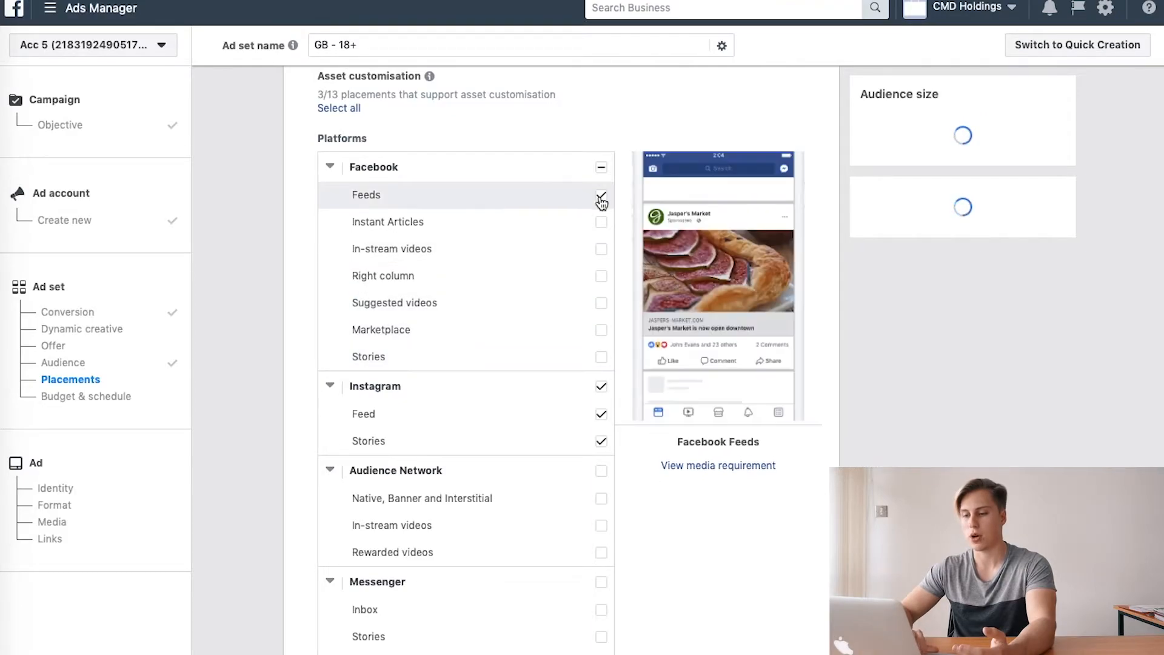
click(602, 443)
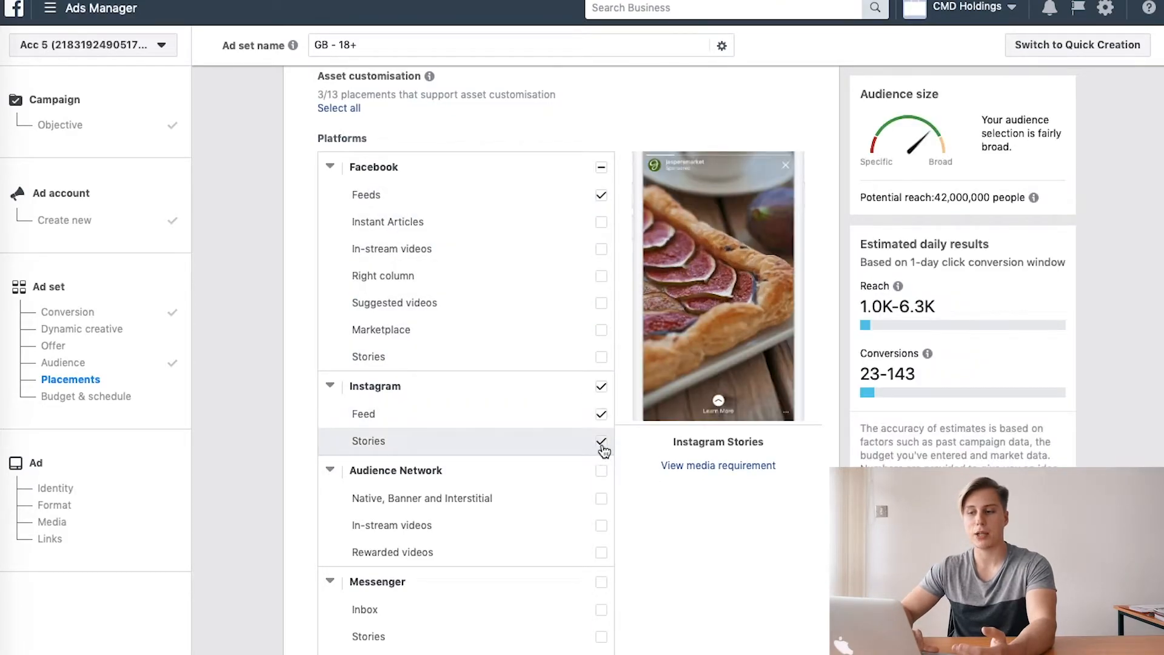
Set the ad set's daily budget to $10.00
scroll(514, 489, down, 15)
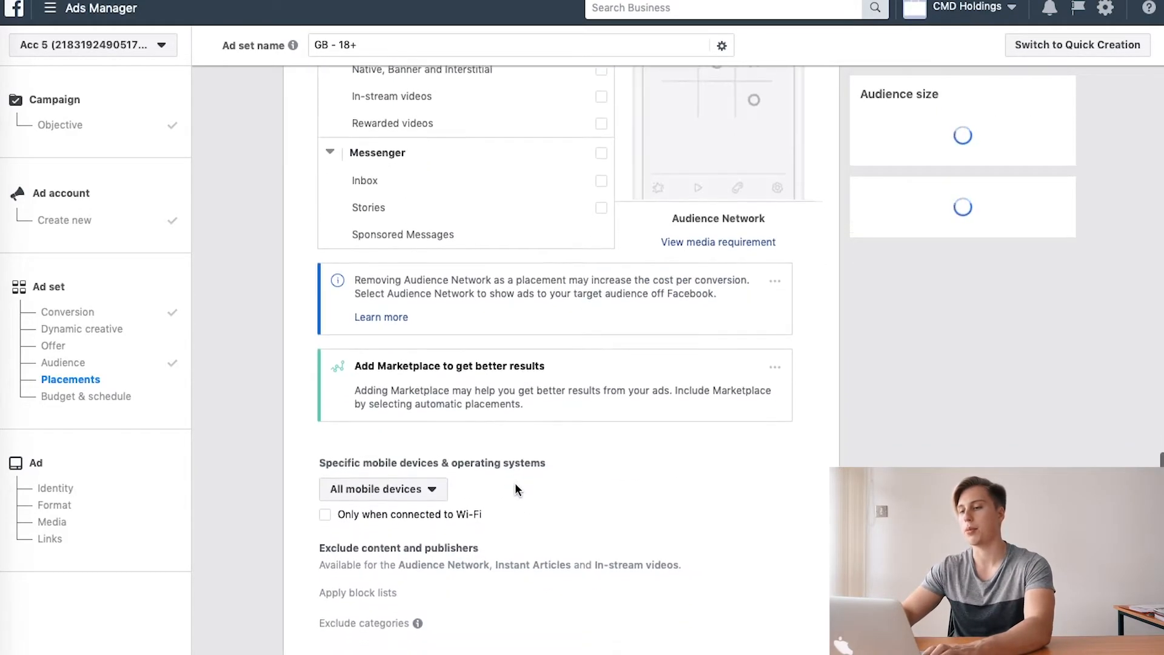
scroll(514, 483, down, 2)
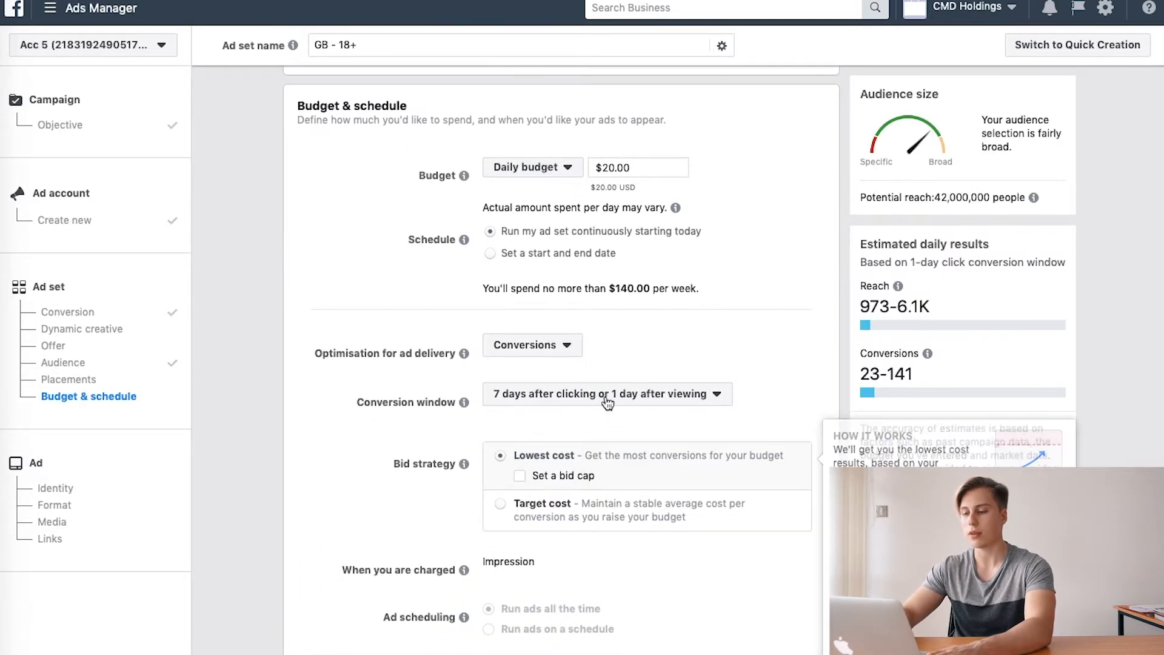
click(614, 167)
key(BackSpace)
key(BackSpace)
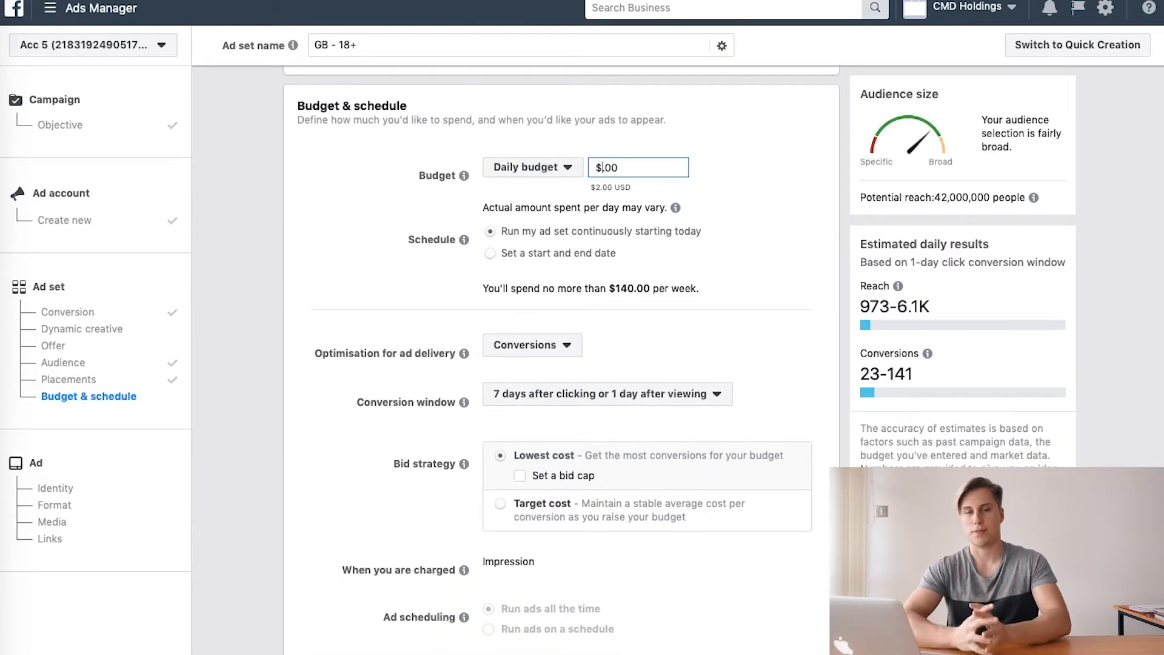
text(01)
key(BackSpace)
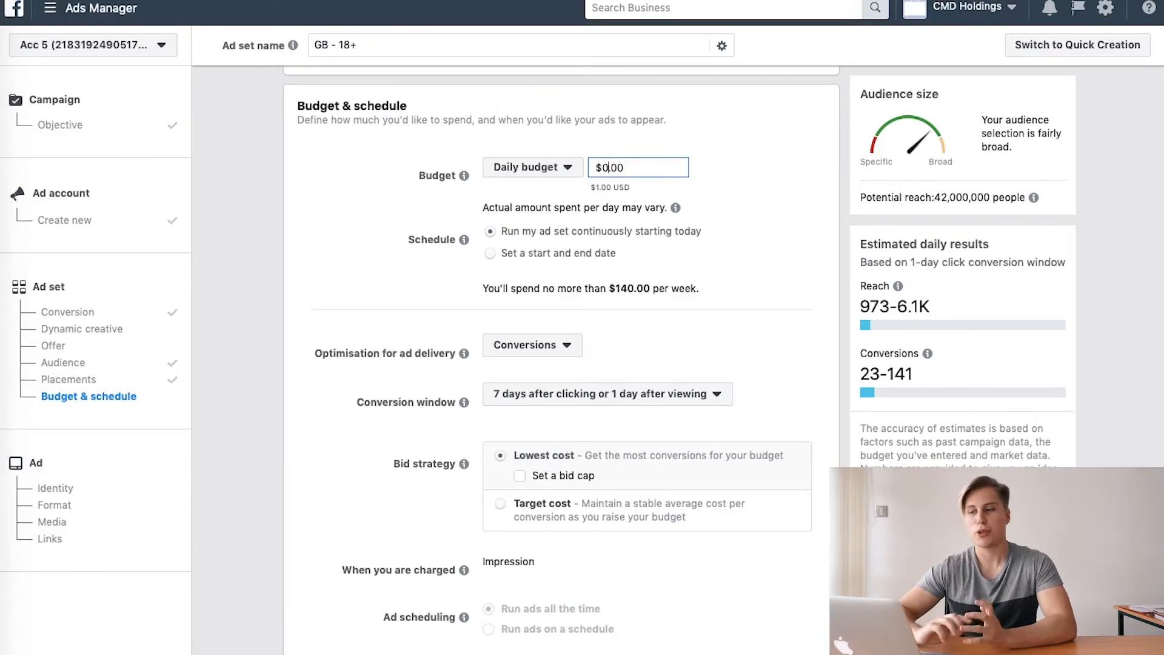
key(BackSpace)
text(10)
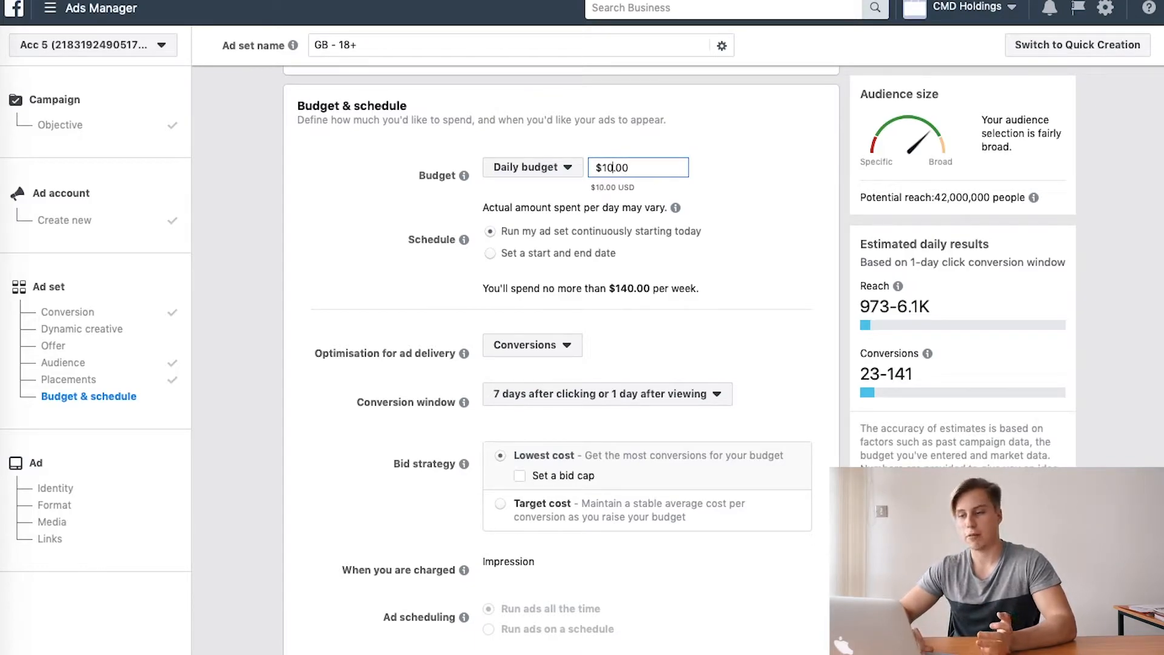
click(748, 127)
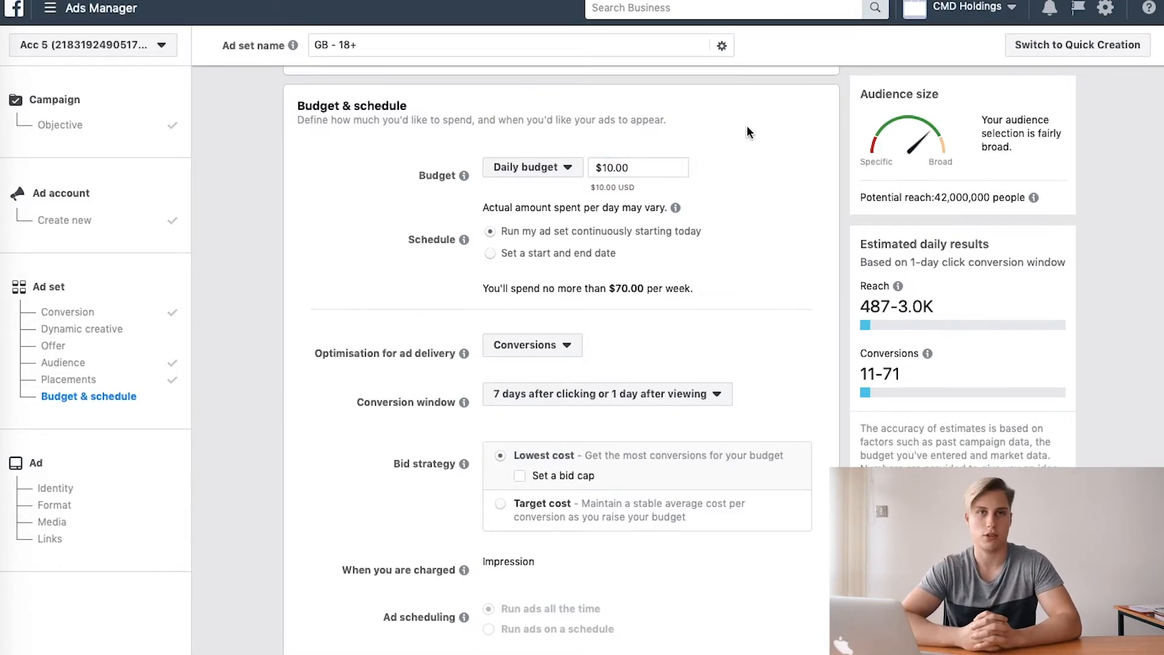
Lower the ad set's daily budget to $5.00
click(612, 168)
key(BackSpace)
text(5)
click(740, 211)
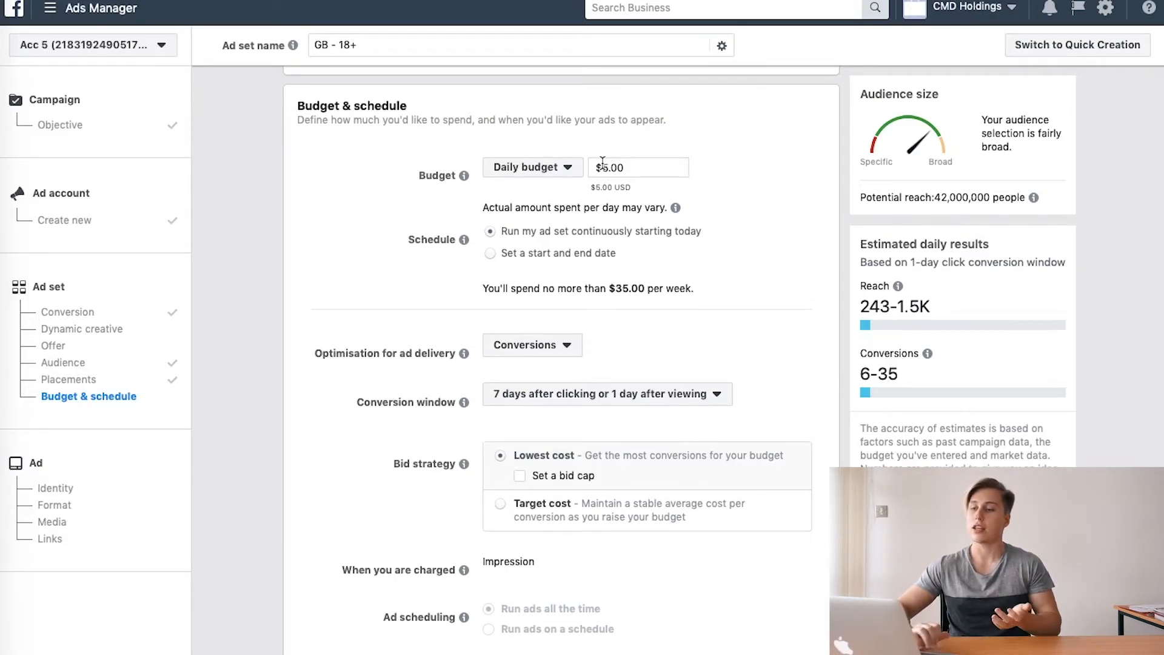
Set the ad set's daily budget to $20.00
click(603, 166)
key(BackSpace)
text(20)
click(713, 190)
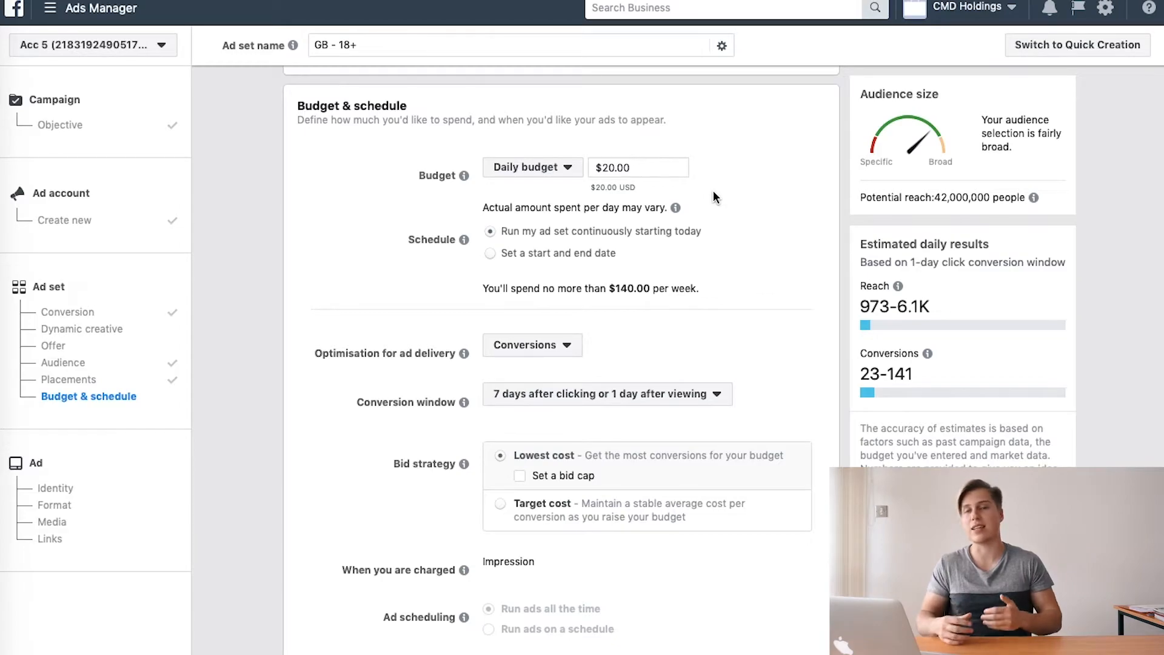
click(607, 171)
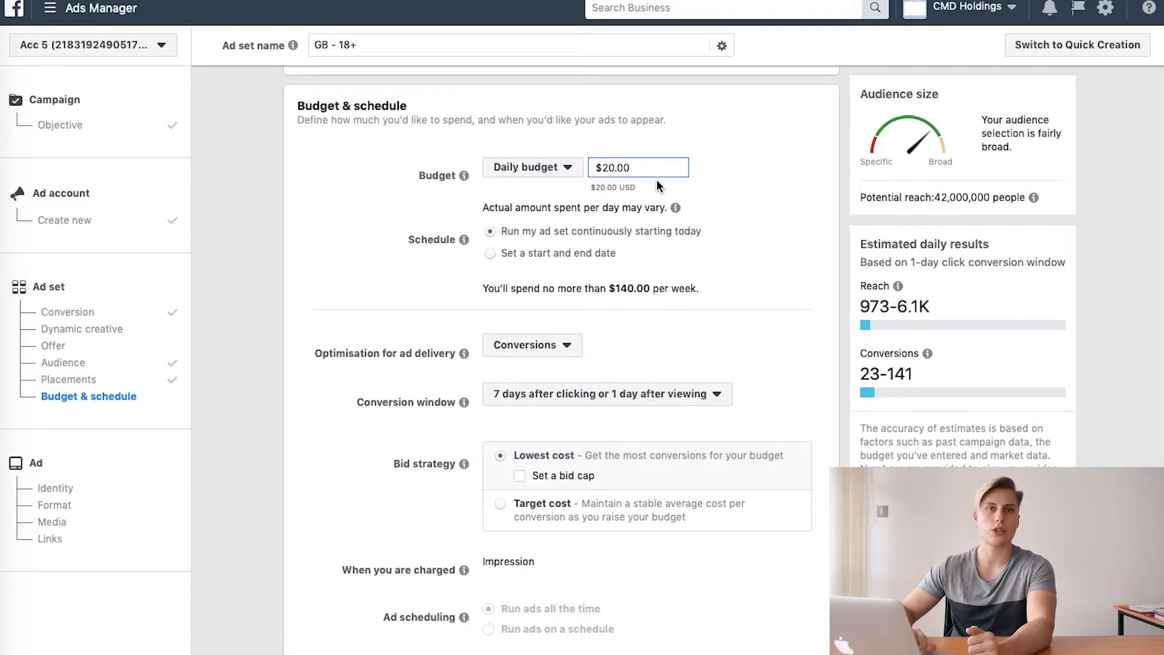
Set the ad set's daily budget to $10.00
key(BackSpace)
text(1)
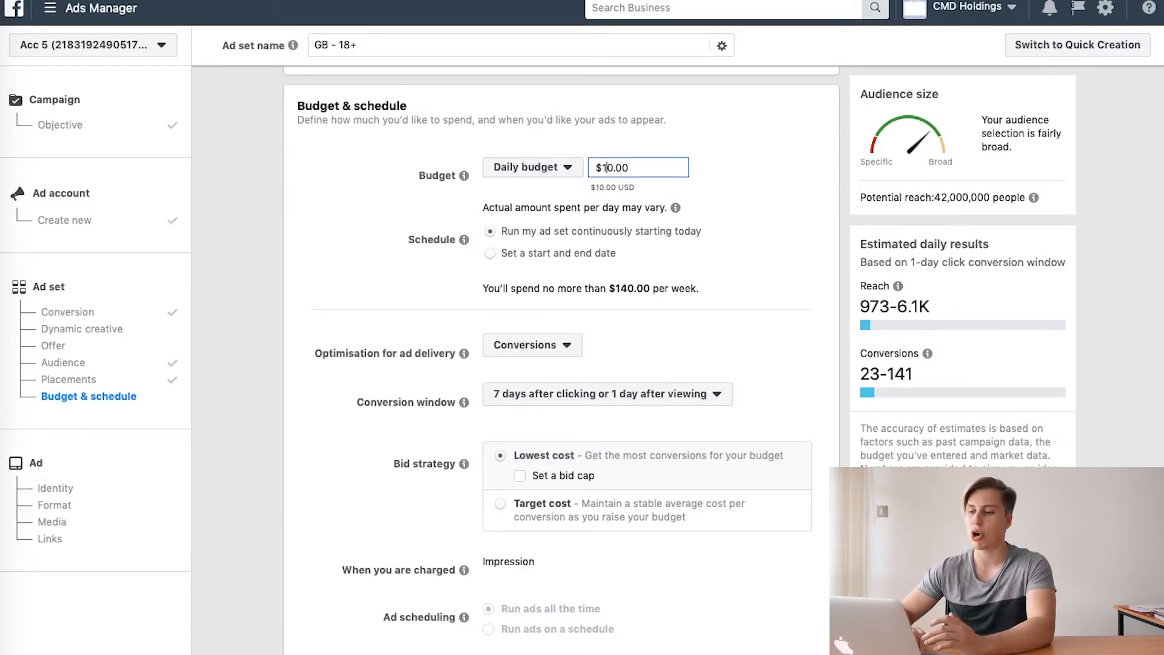
click(767, 145)
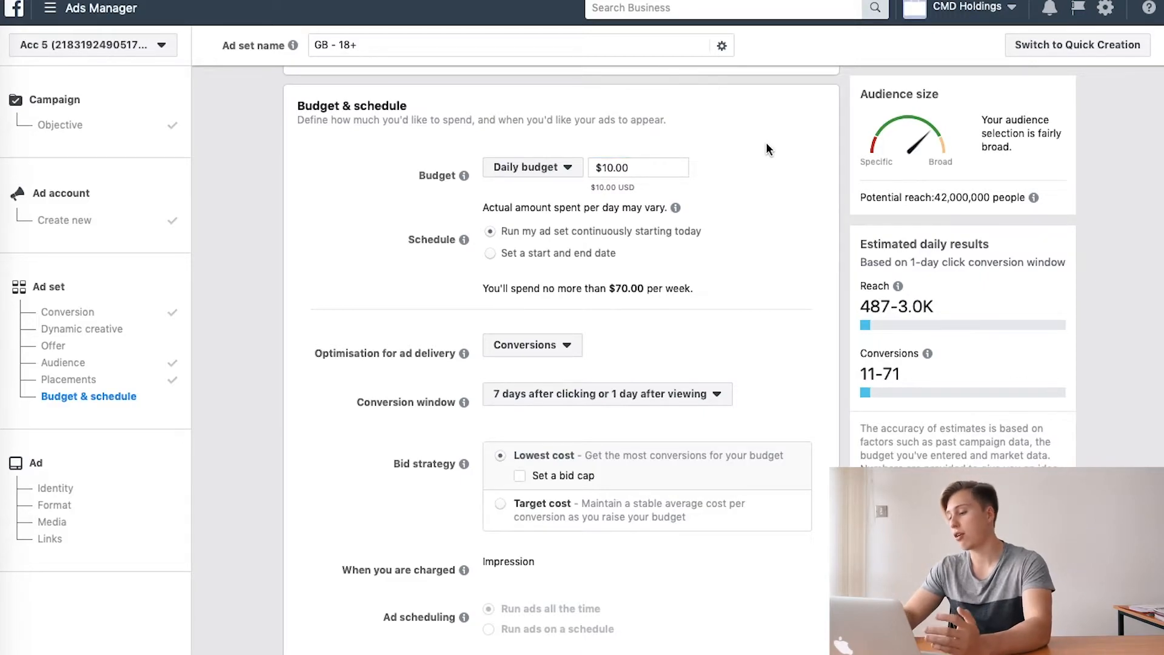
scroll(766, 142, up, 2)
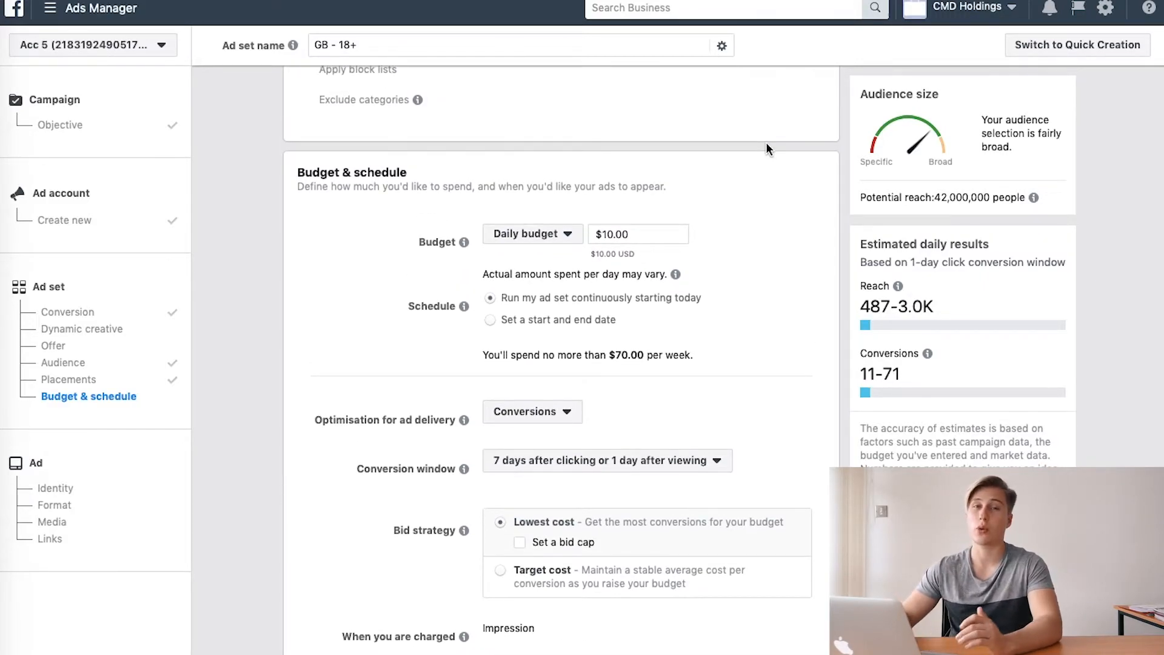
scroll(766, 145, down, 2)
Try a daily budget of $5.00 for the ad set and restore it to $10.00
click(614, 165)
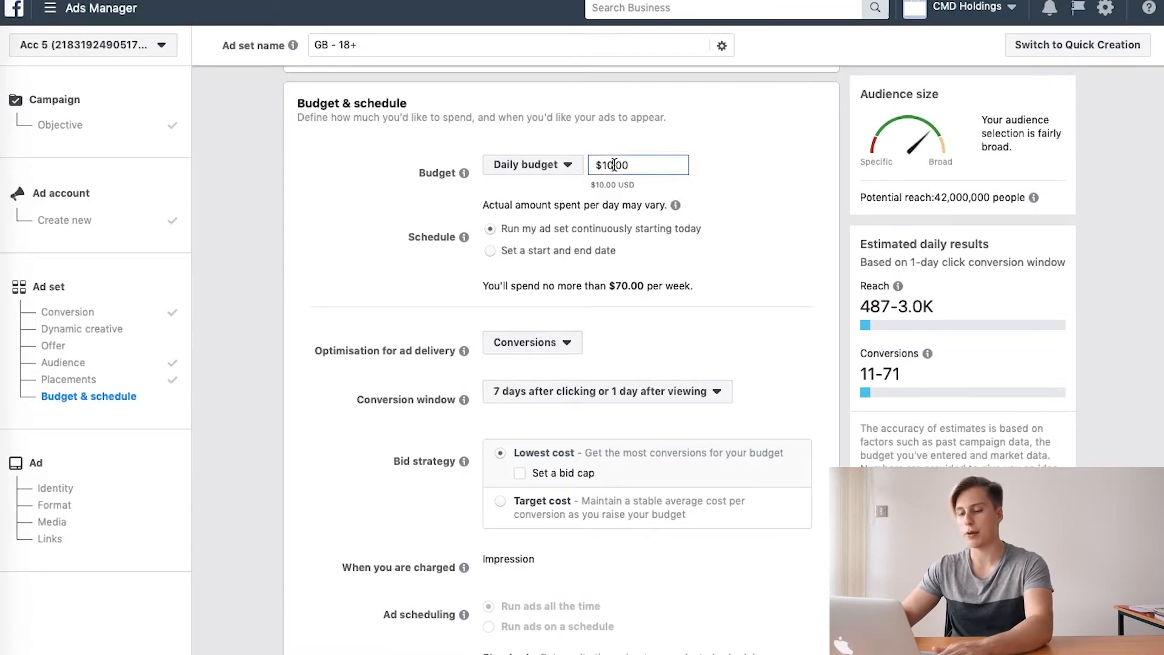
key(BackSpace)
key(BackSpace)
text(5)
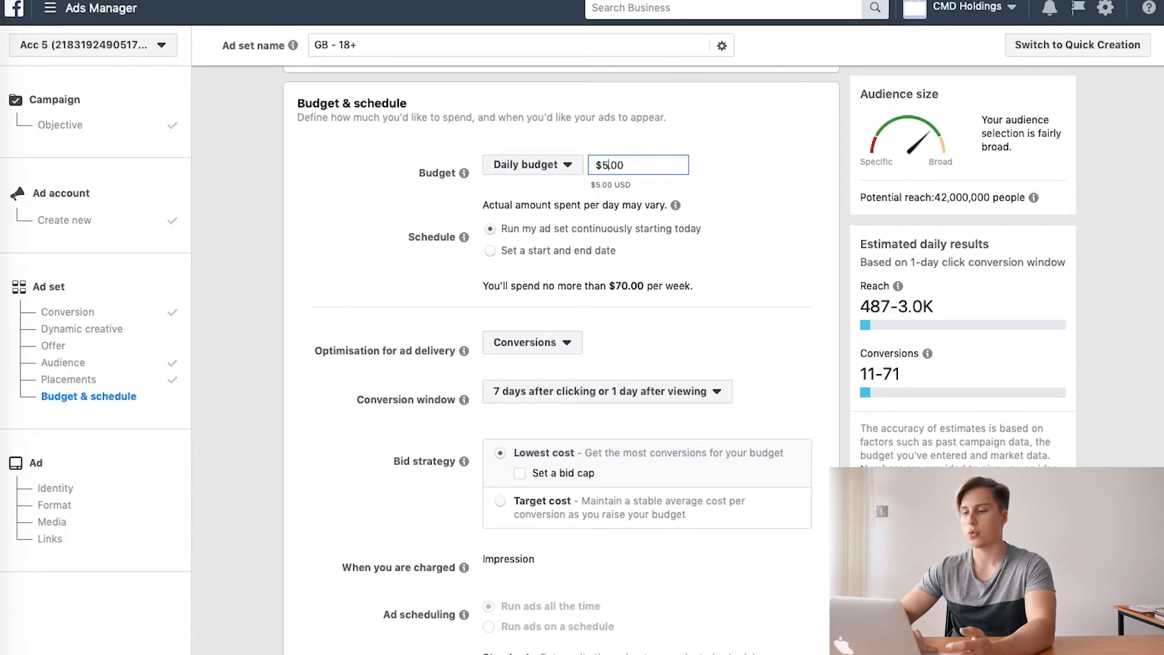
key(BackSpace)
text(10)
click(723, 183)
Review the ad set's delivery, placement, conversion and audience settings alongside the audience size and estimated daily results
scroll(727, 260, down, 2)
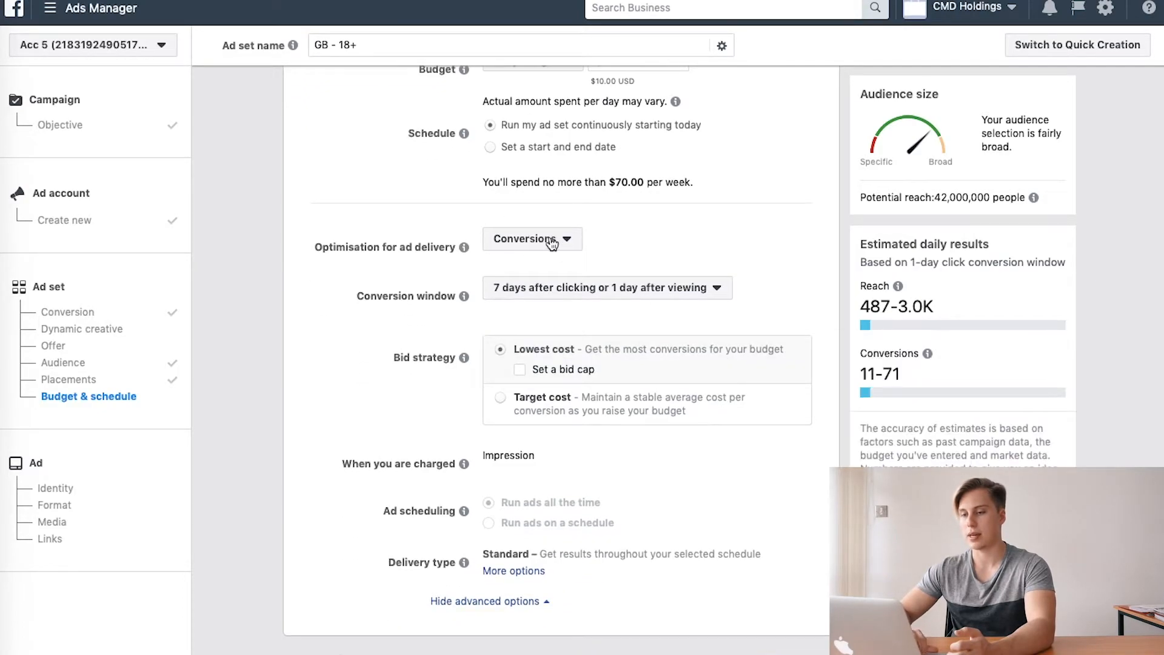
scroll(685, 290, up, 15)
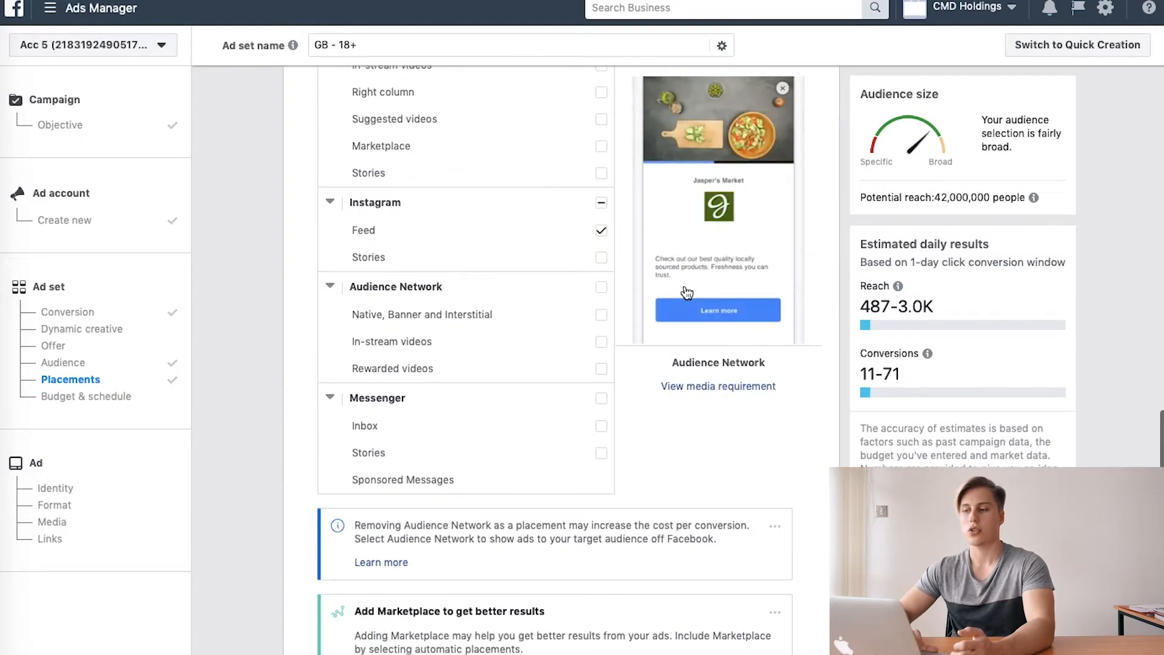
scroll(685, 289, up, 15)
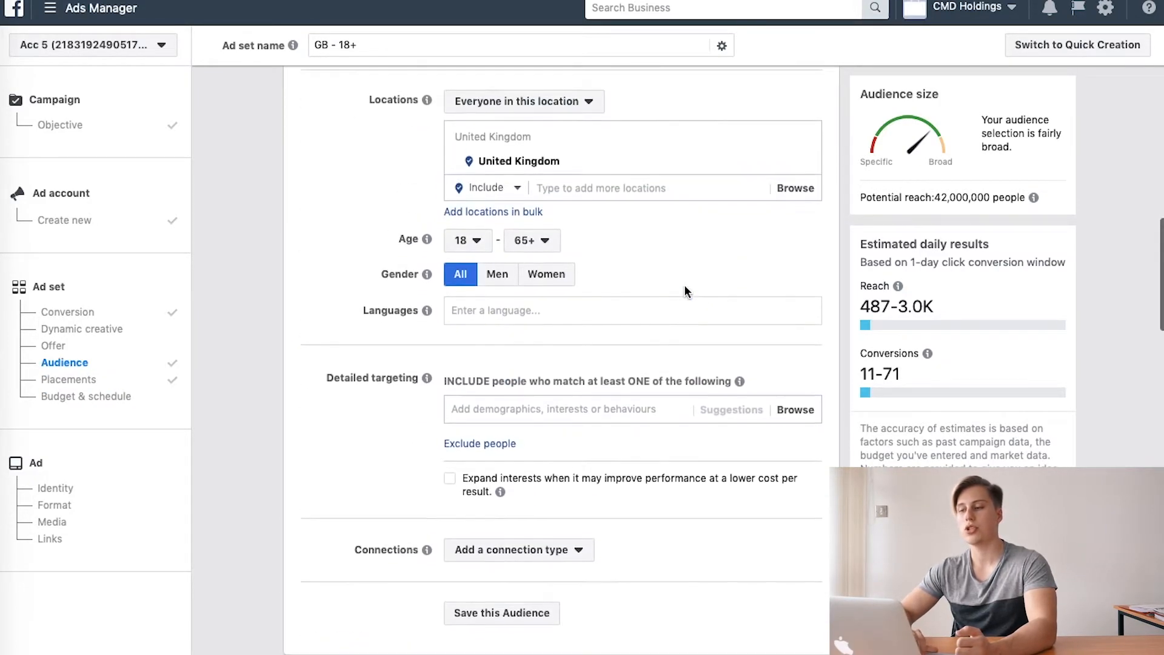
scroll(684, 285, down, 2)
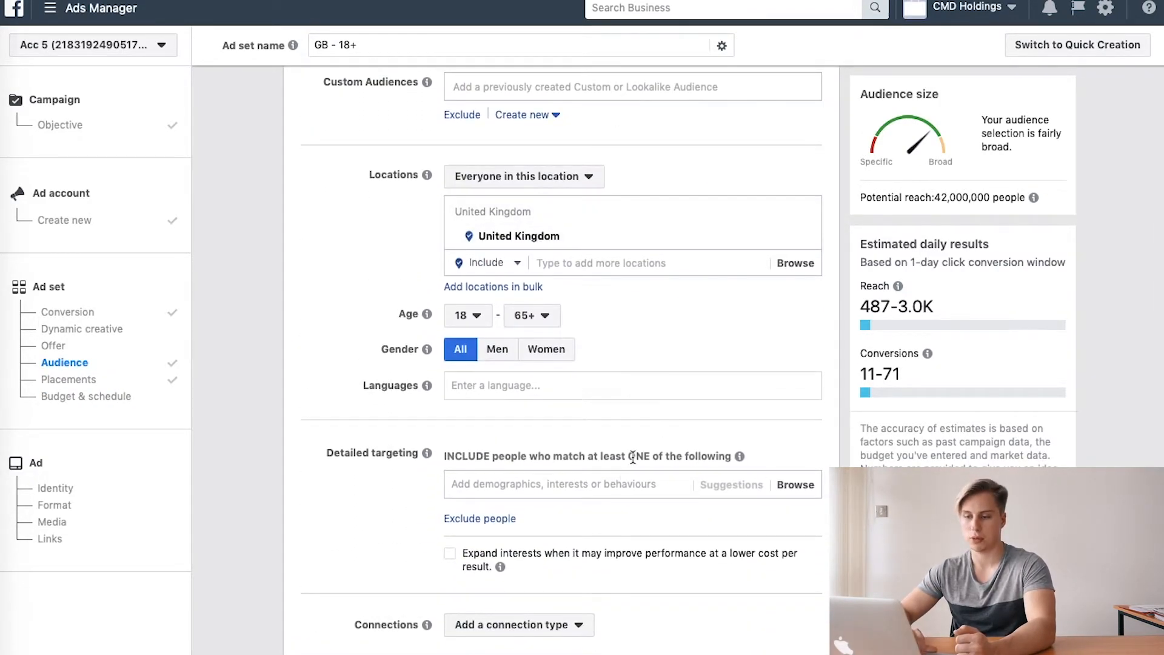
scroll(687, 464, up, 2)
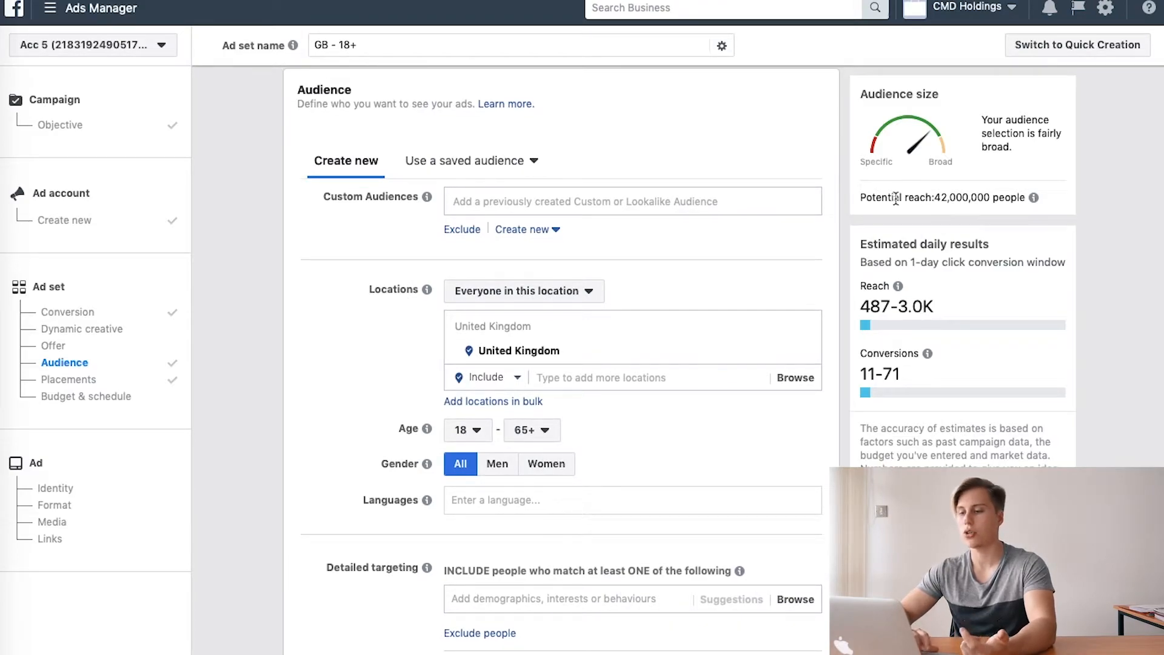
scroll(738, 315, up, 6)
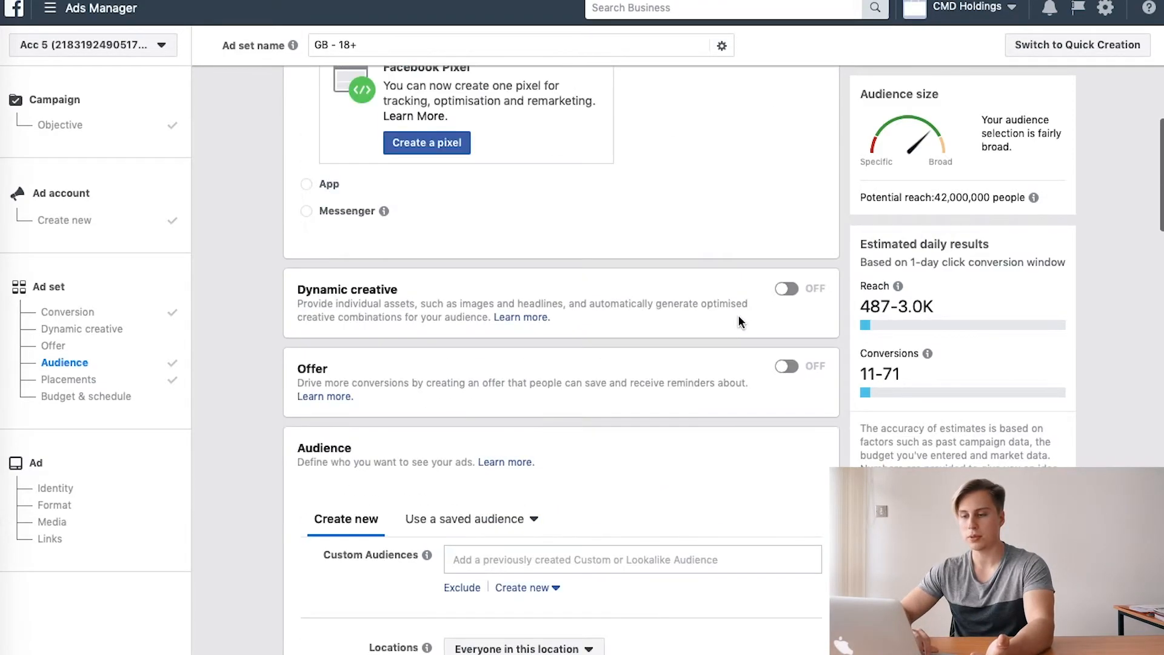
scroll(737, 314, up, 4)
scroll(737, 315, down, 13)
scroll(582, 341, up, 4)
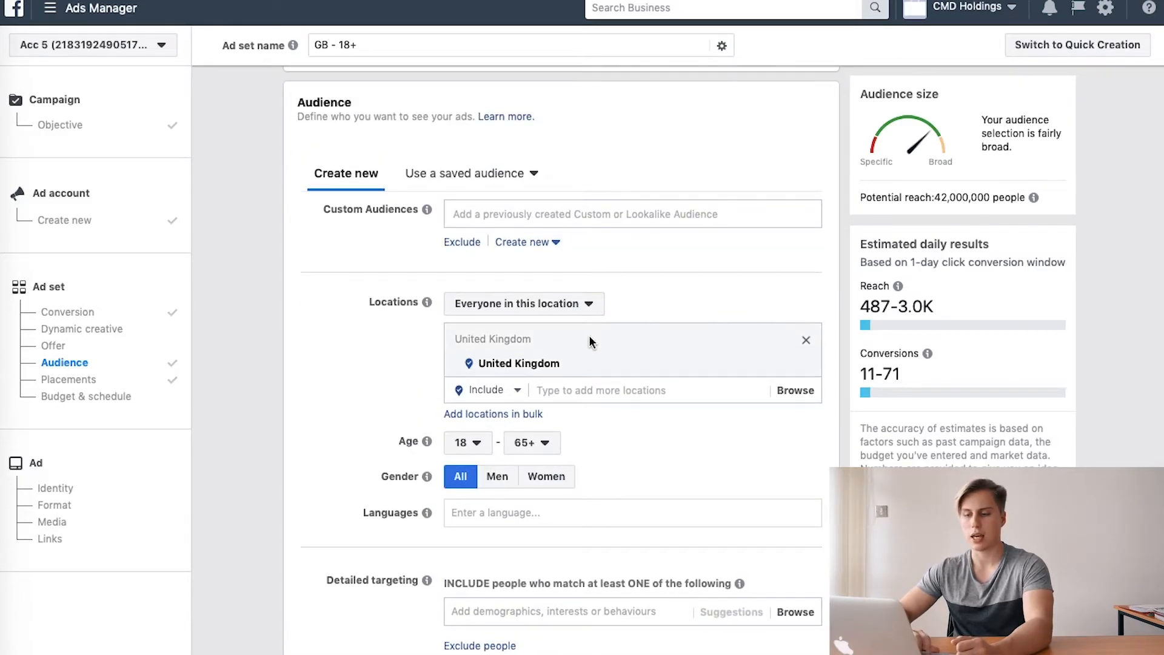
scroll(590, 342, down, 1)
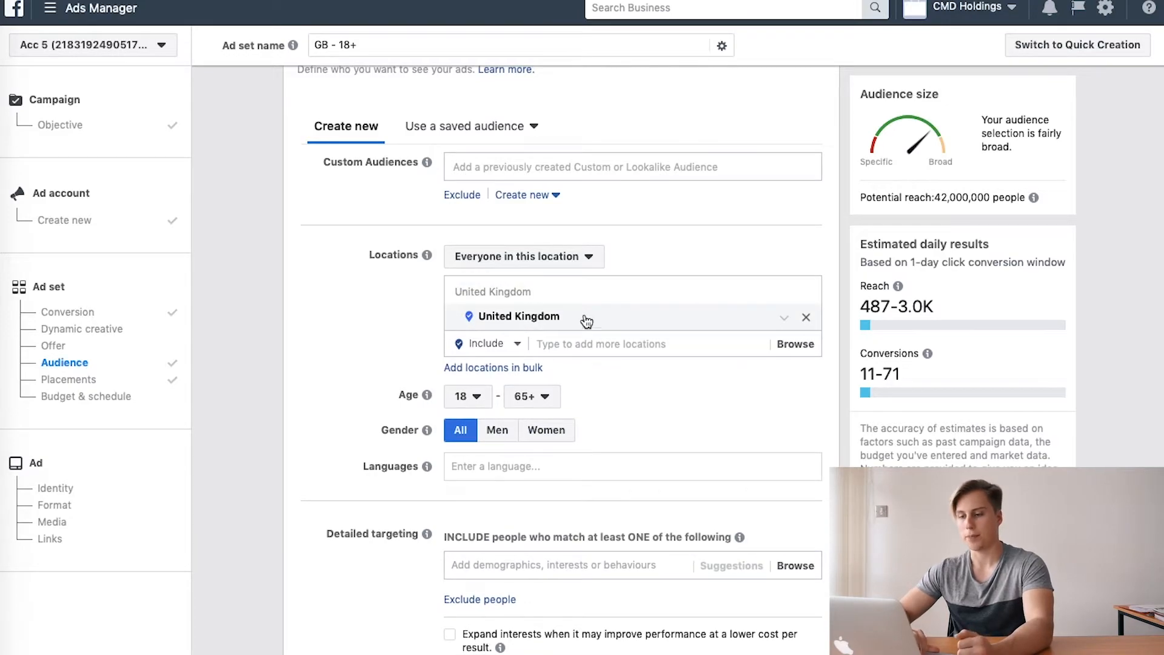
scroll(511, 455, down, 3)
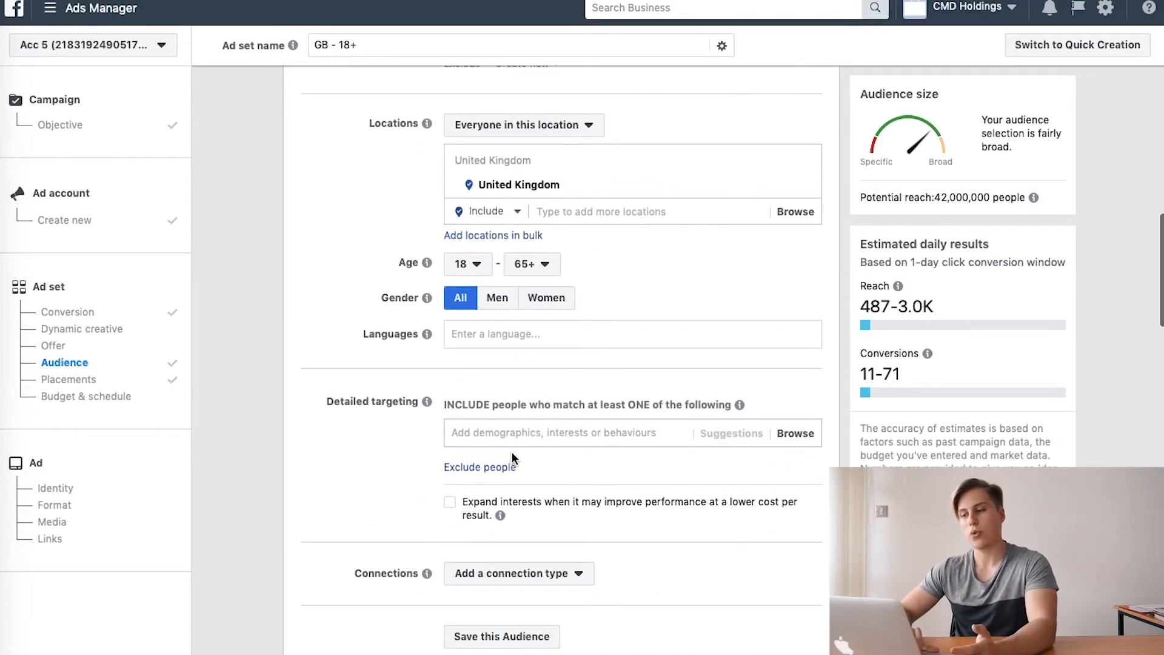
scroll(698, 411, up, 3)
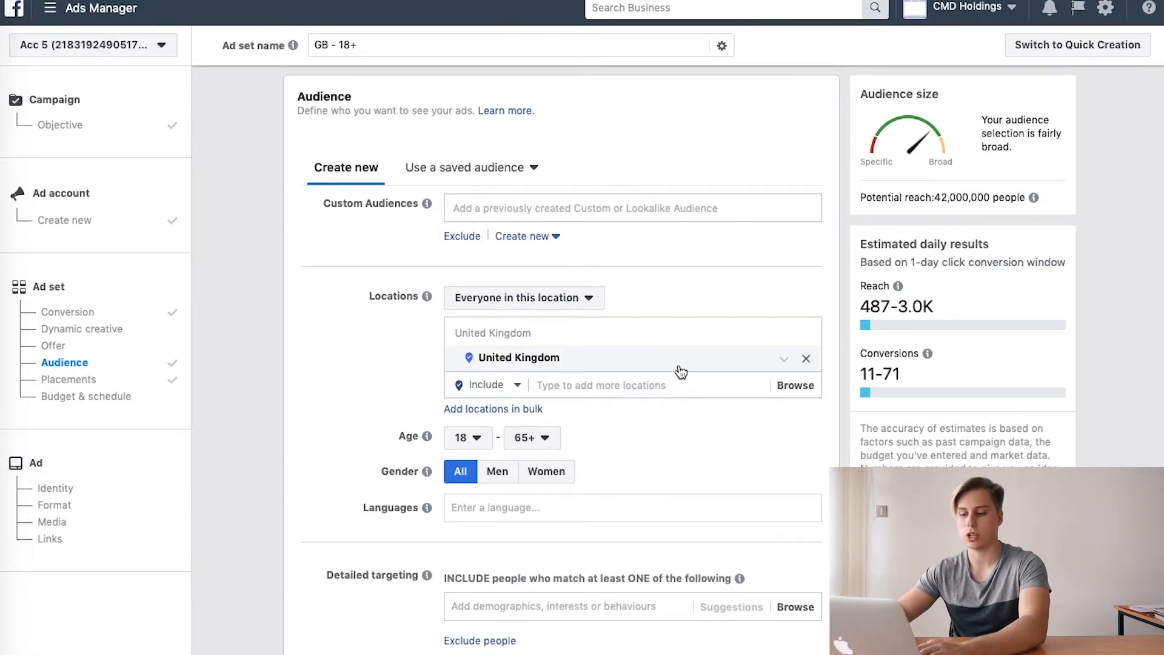
Replace United Kingdom with the country United States in the audience's locations
click(806, 358)
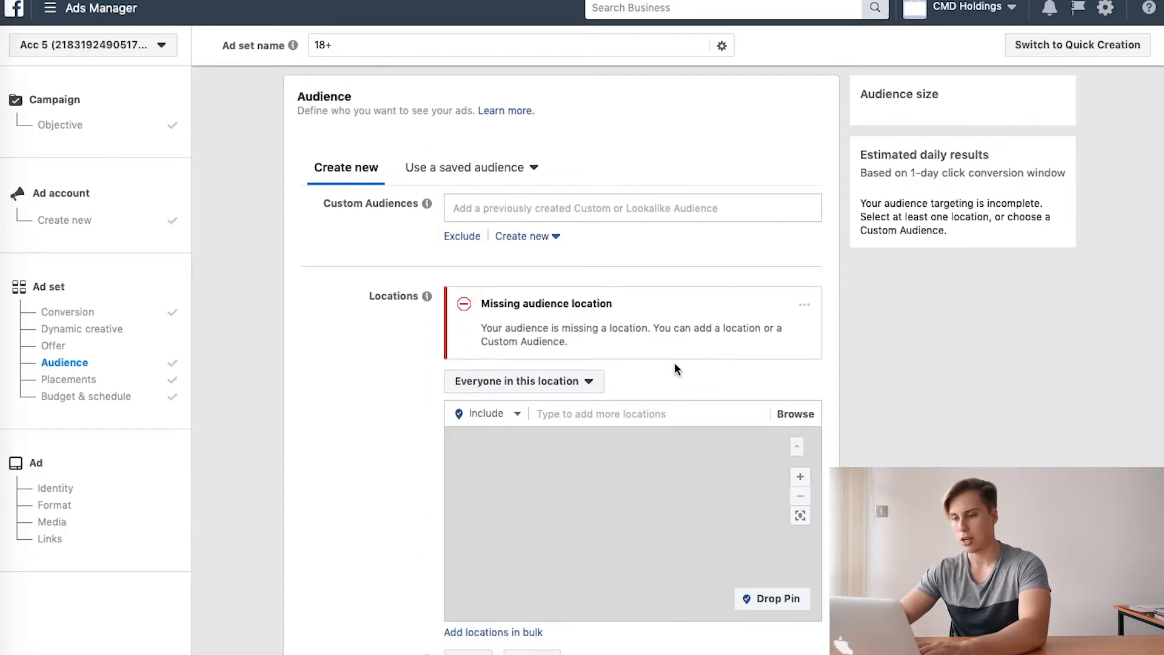
scroll(632, 408, down, 2)
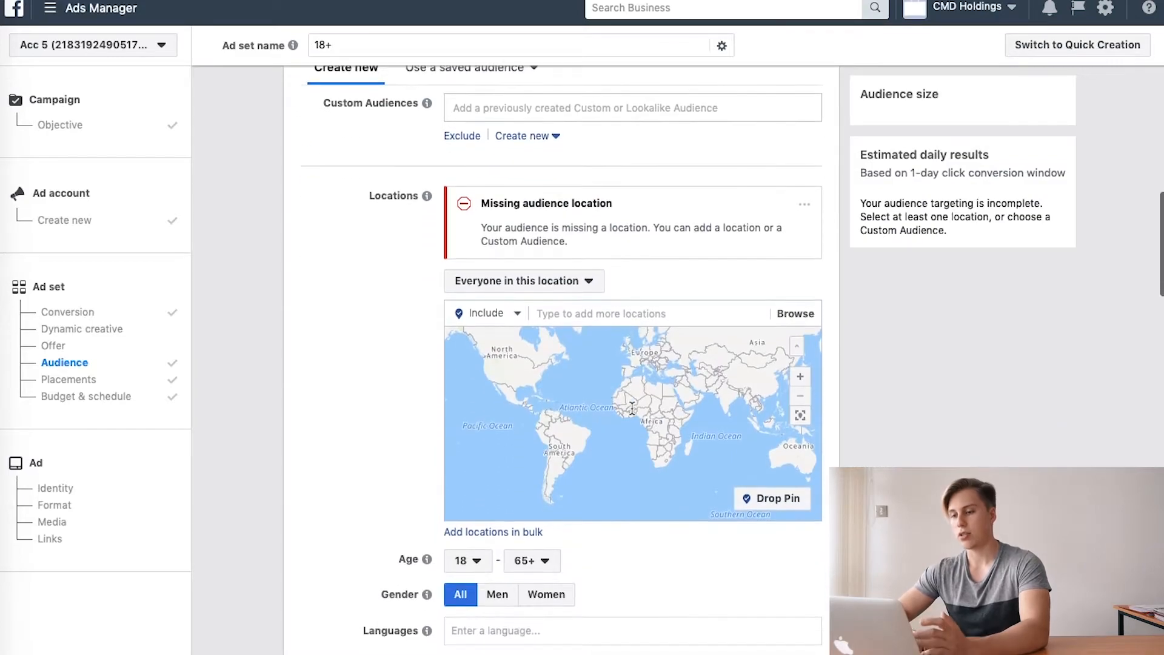
click(658, 322)
text(united)
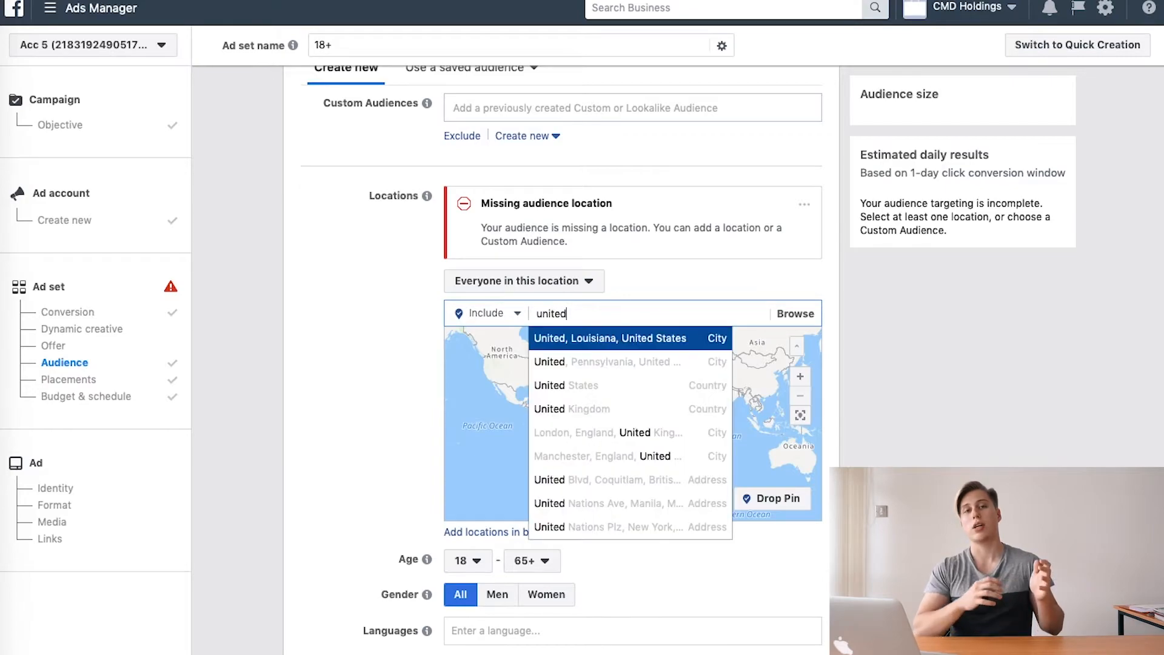
click(655, 390)
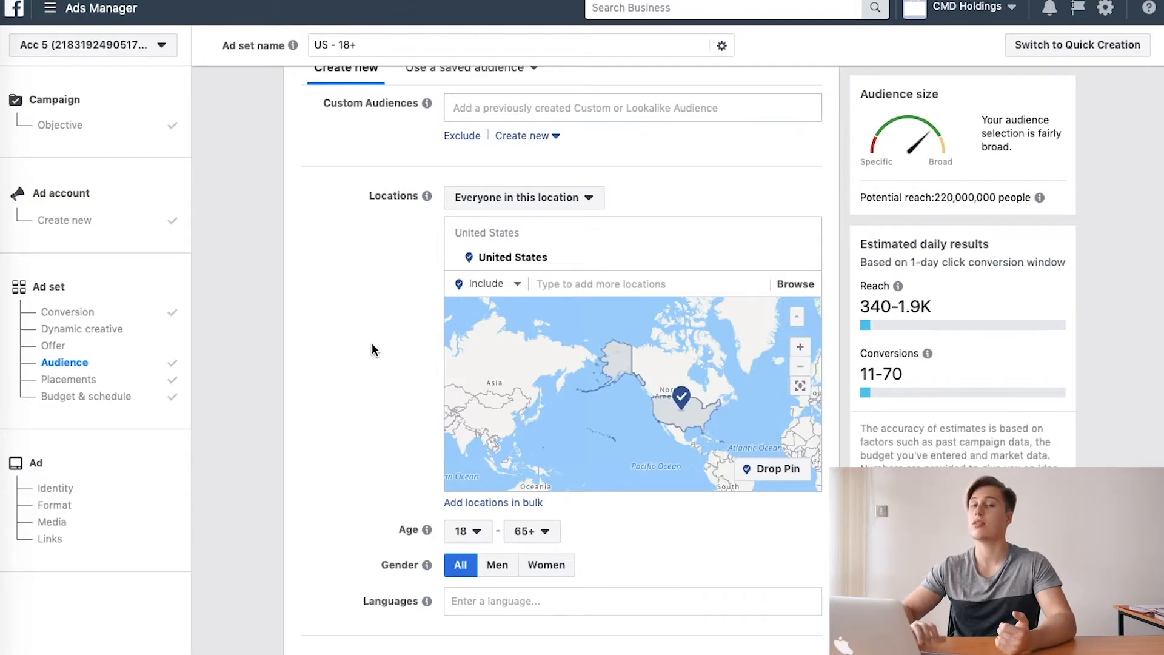
Add the countries United Kingdom and Australia to the audience's included locations
scroll(371, 350, down, 1)
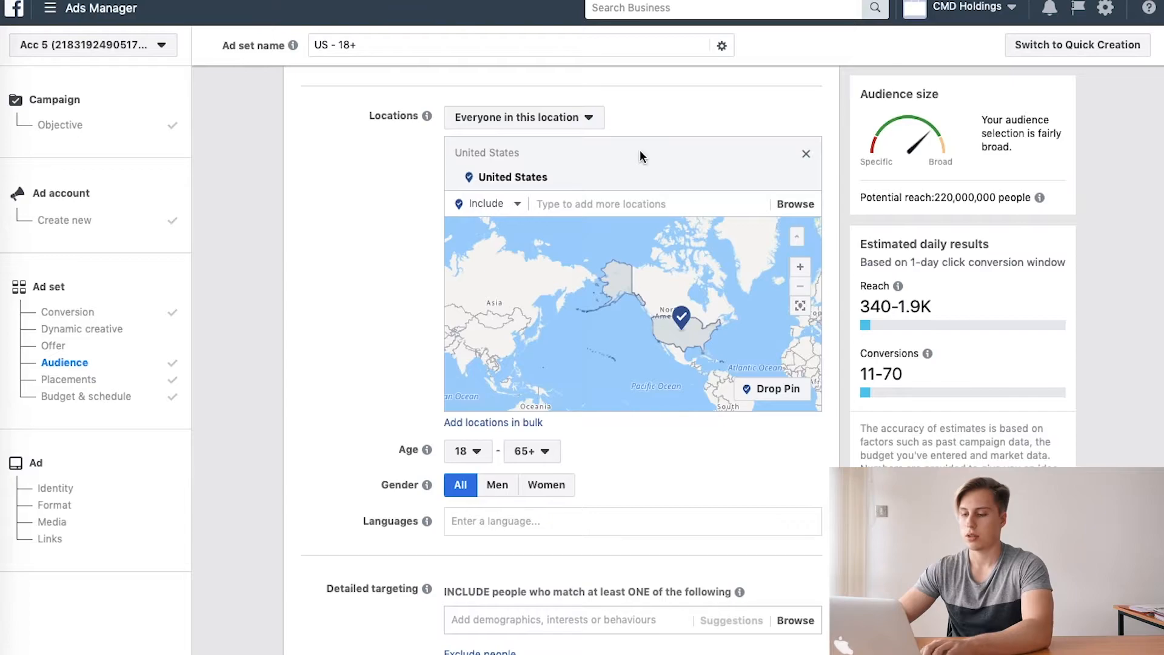
click(614, 202)
text(united)
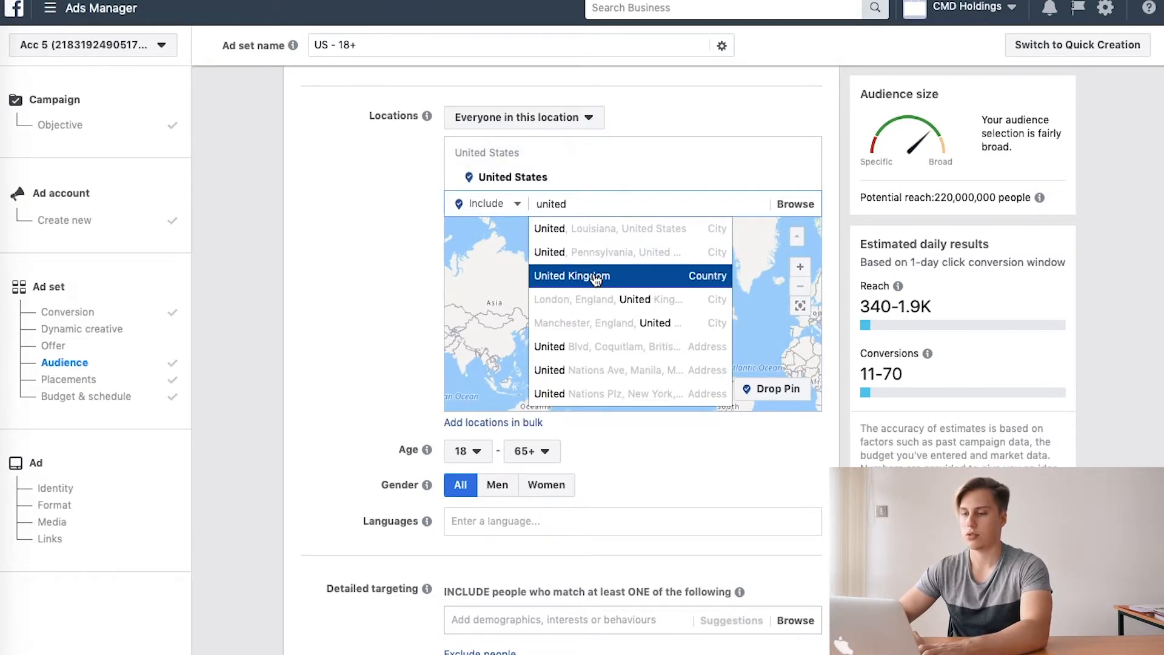
click(593, 274)
text(austra)
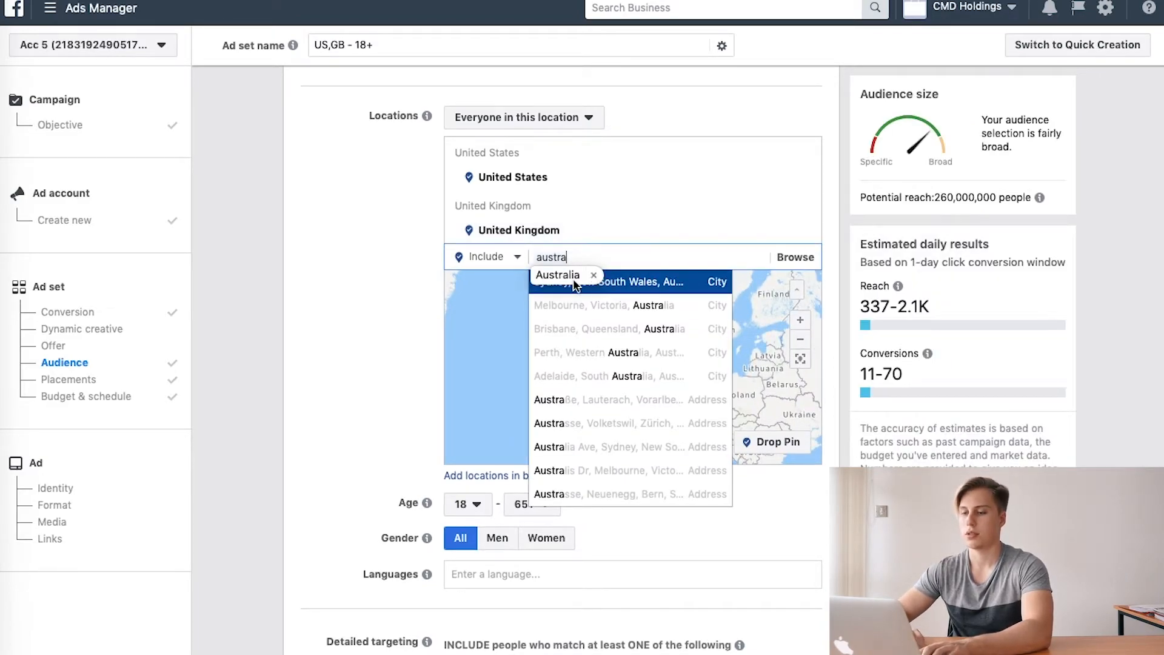
click(573, 279)
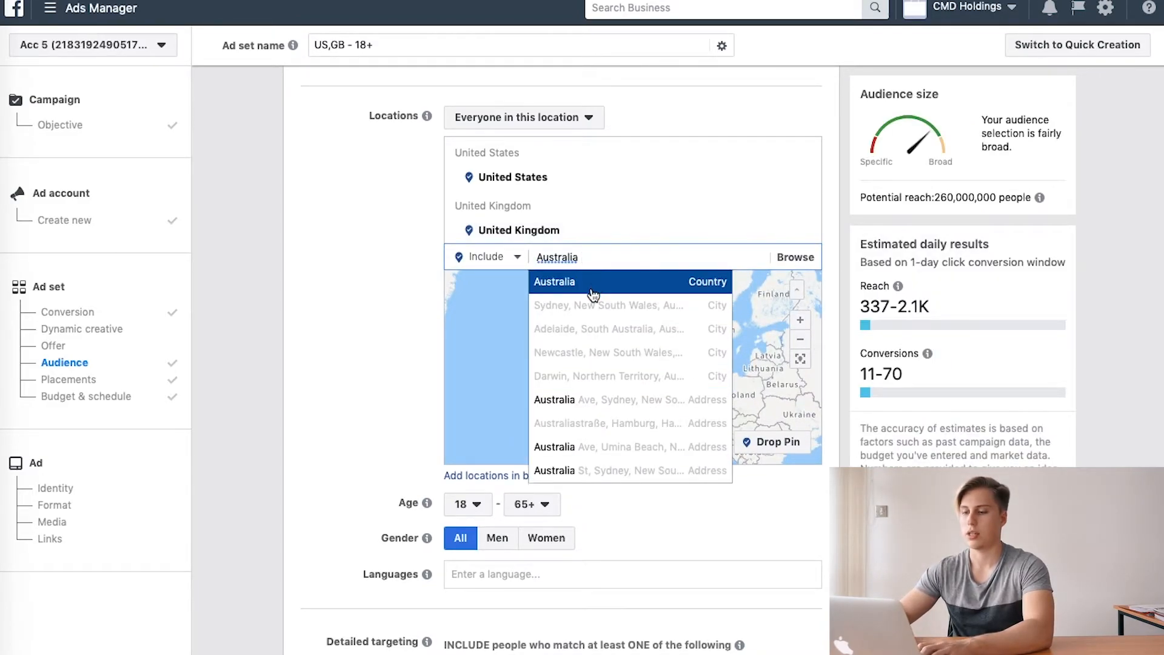
click(593, 294)
Include New Zealand and Canada as further countries in the audience's locations
text(new zea)
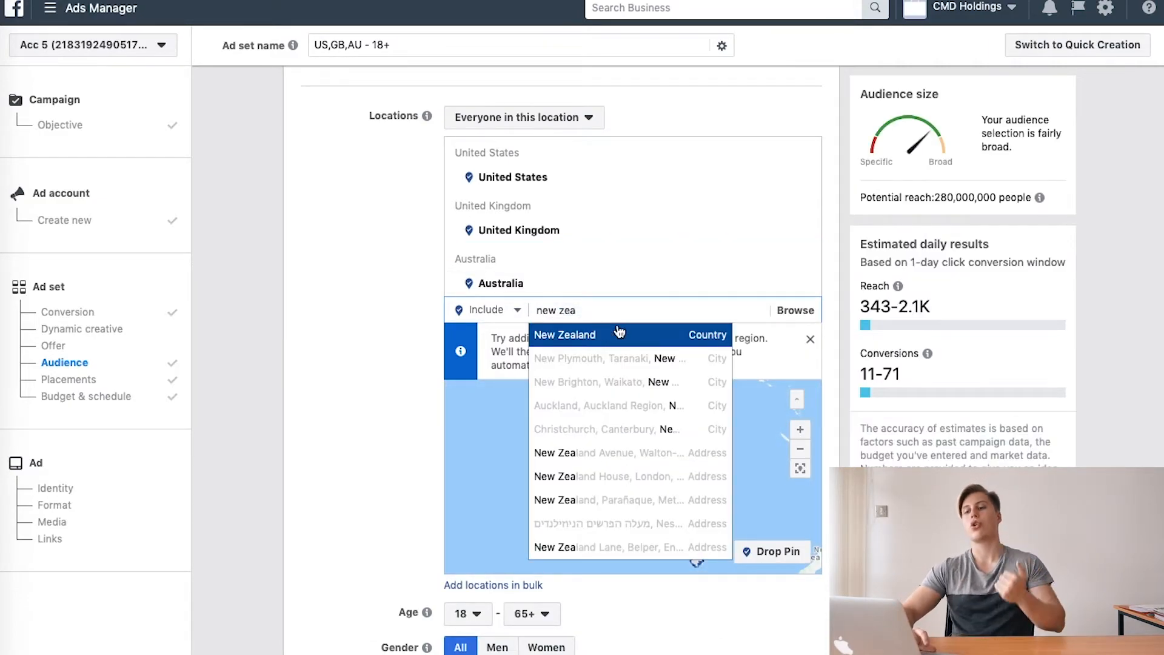
click(617, 332)
text(can)
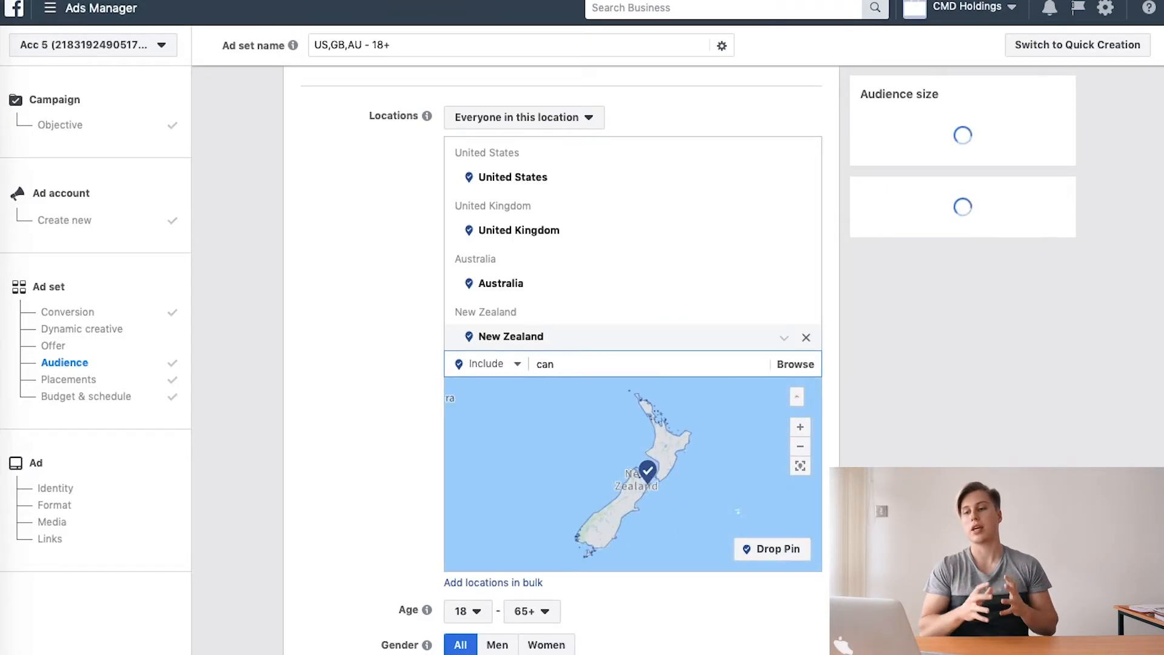
text(ada)
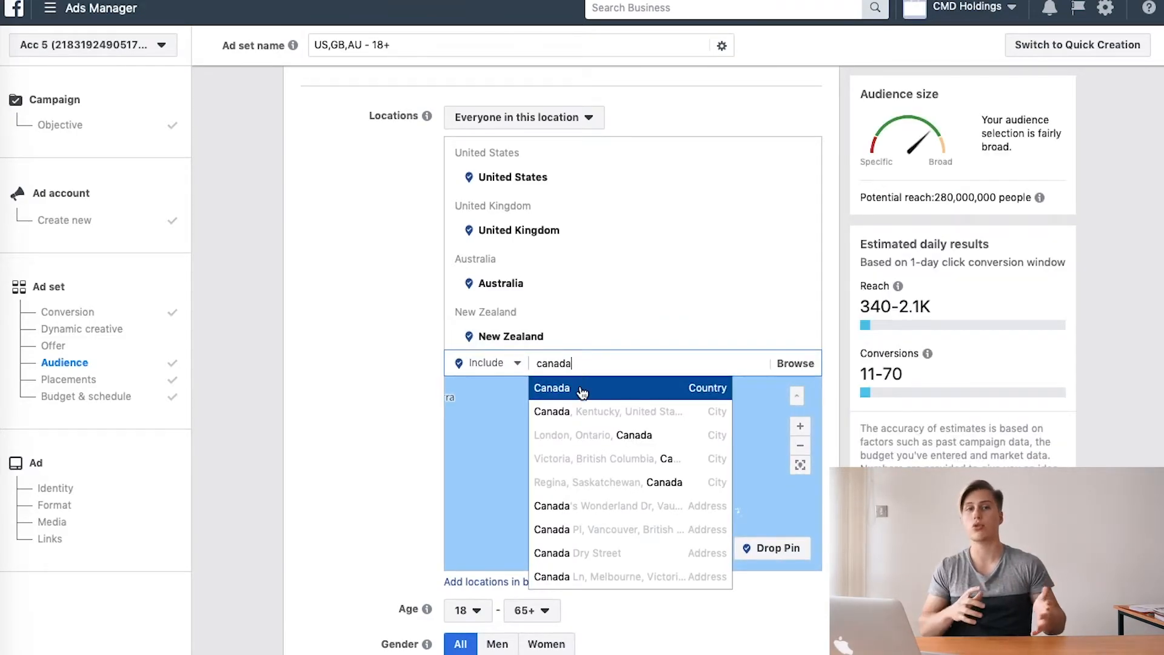
click(582, 392)
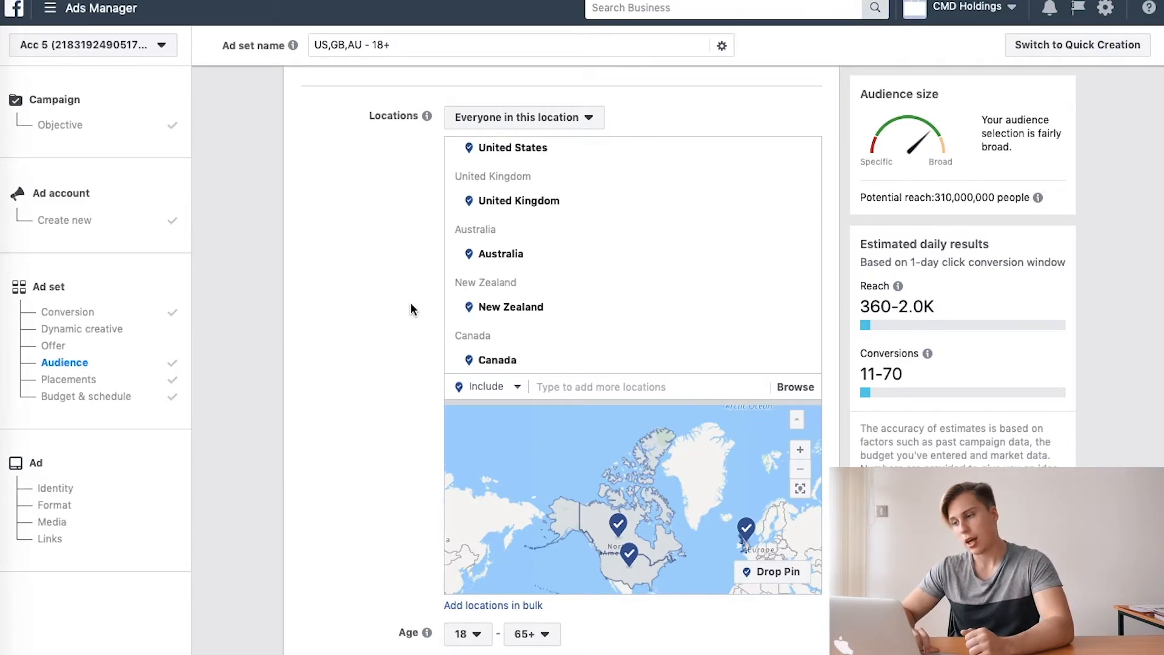
scroll(411, 309, up, 2)
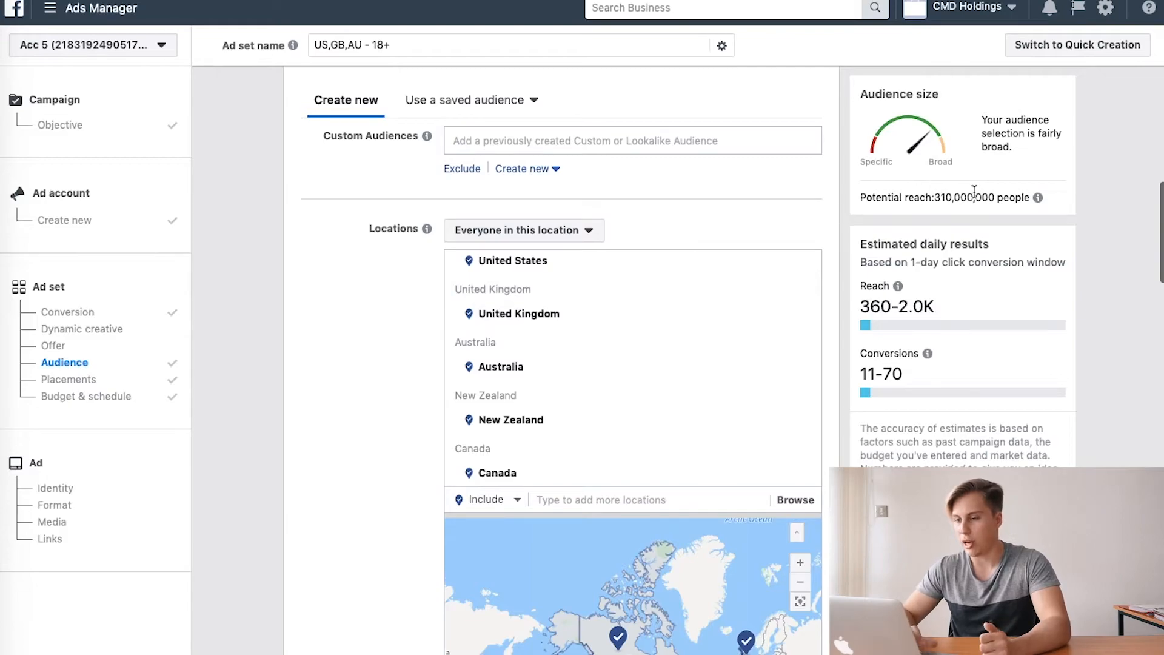
mouse_move(891, 284)
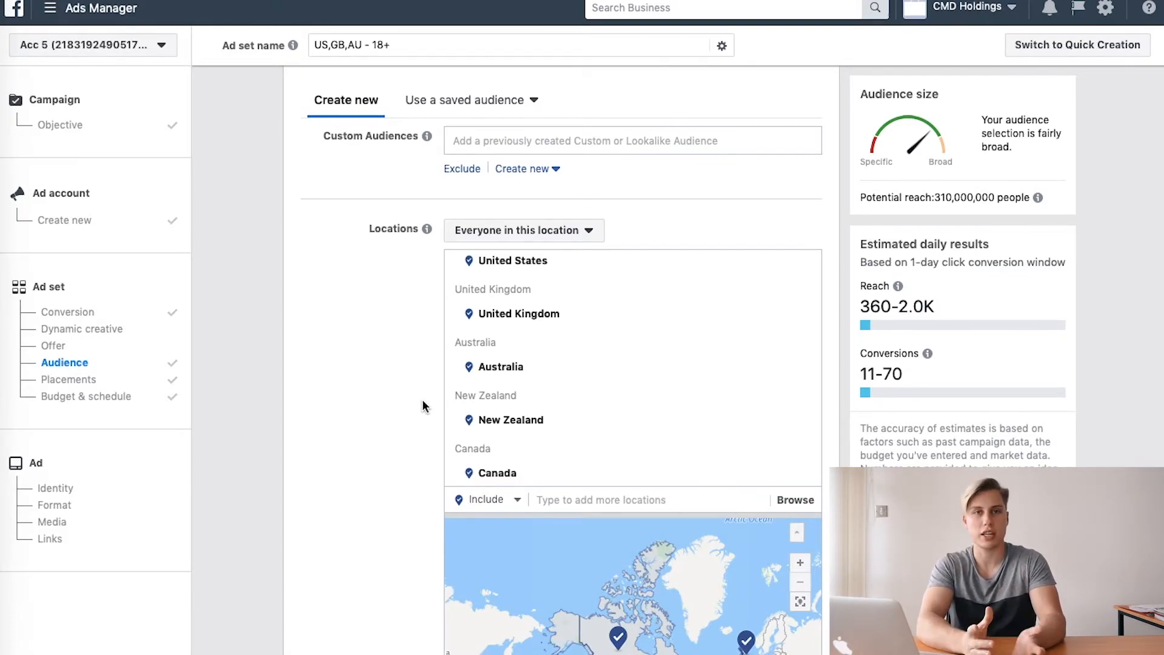
scroll(423, 401, down, 5)
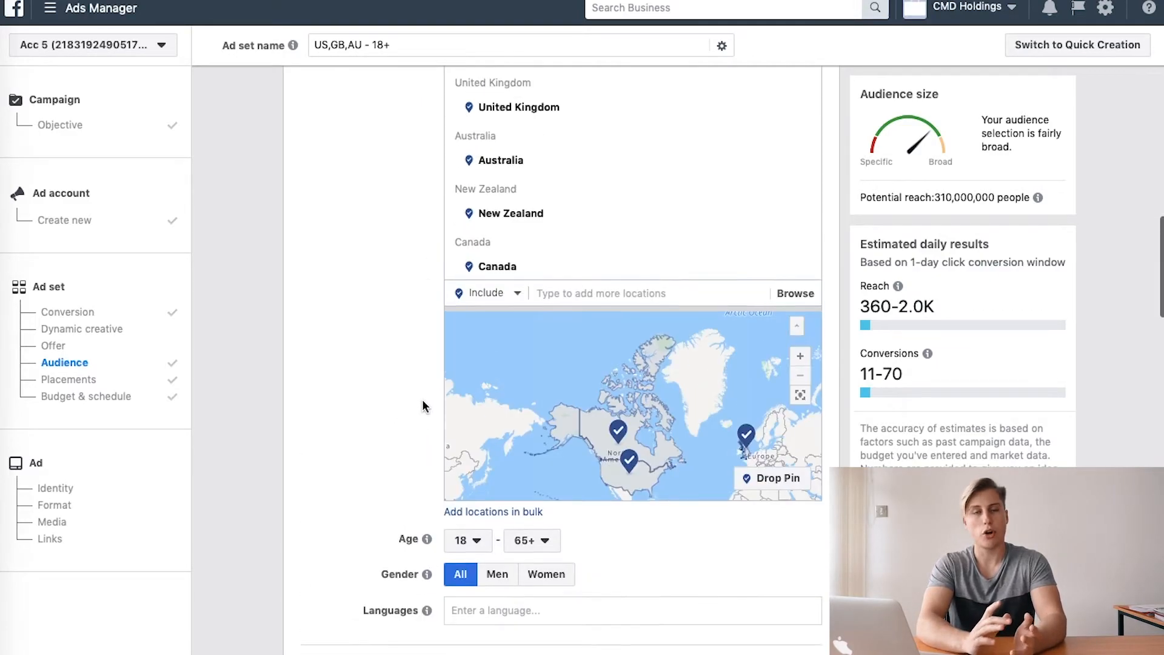
scroll(422, 405, up, 4)
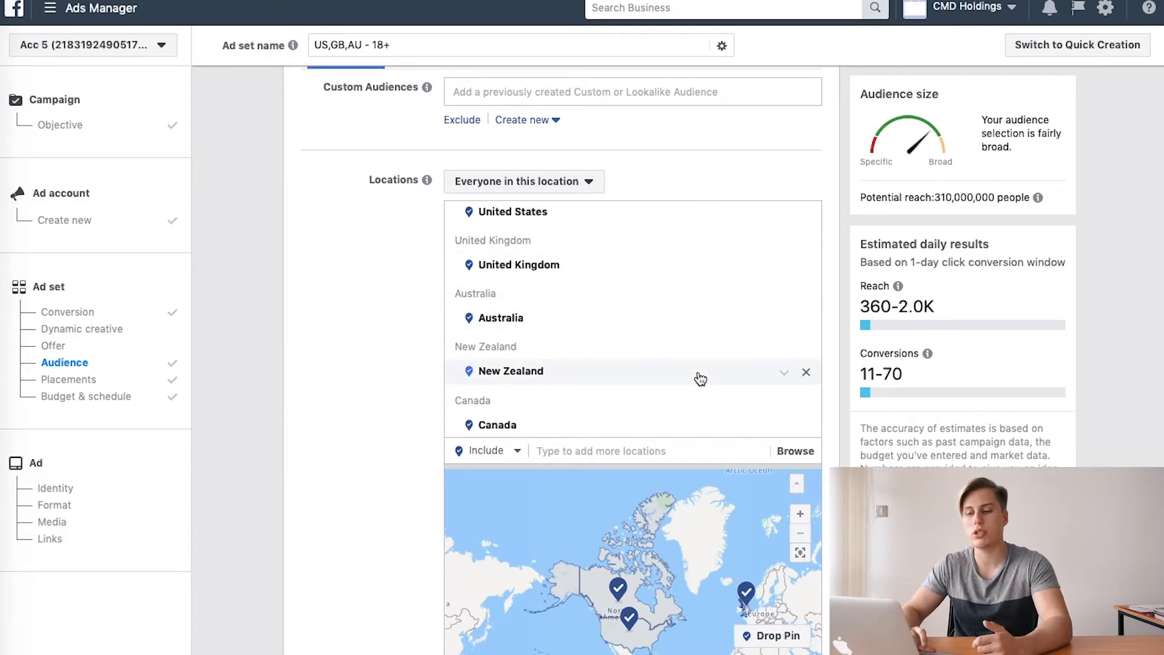
scroll(593, 421, down, 1)
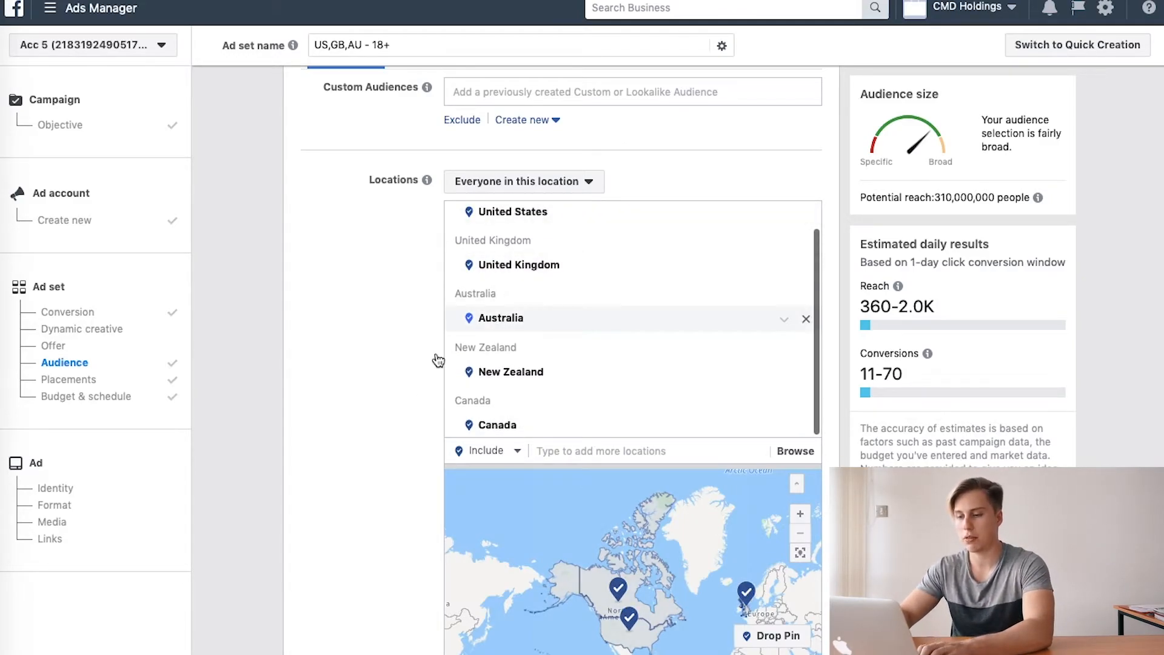
Exclude the state of California, United States from the audience's locations
click(514, 451)
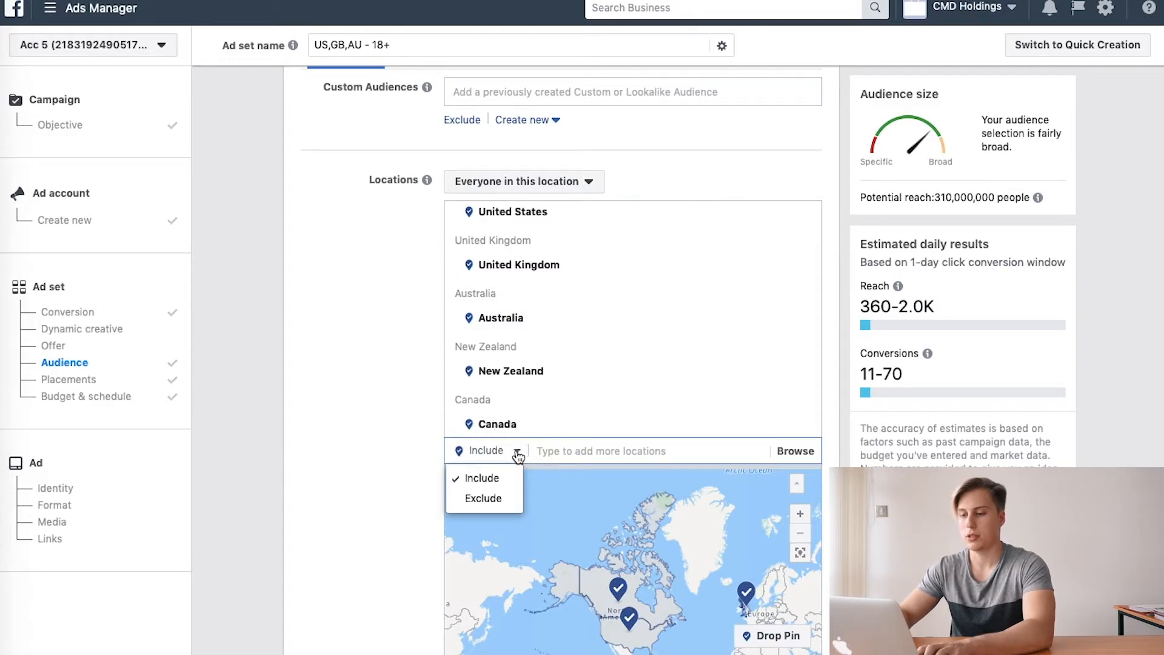
click(488, 499)
click(611, 455)
text(california)
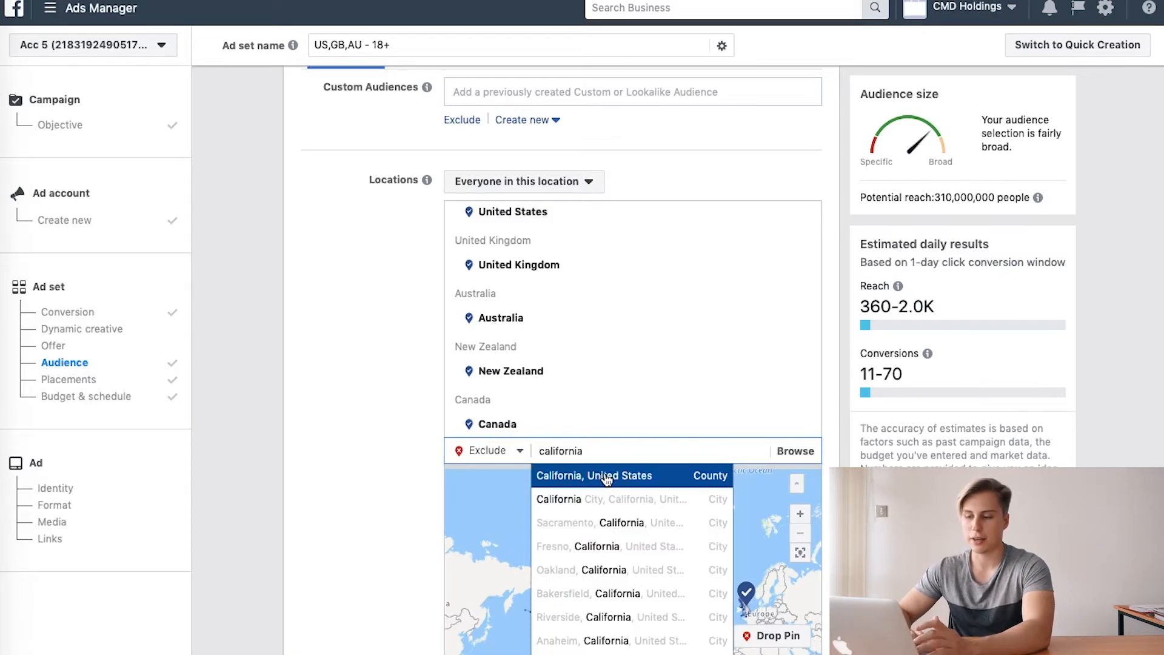
click(607, 477)
text(north car)
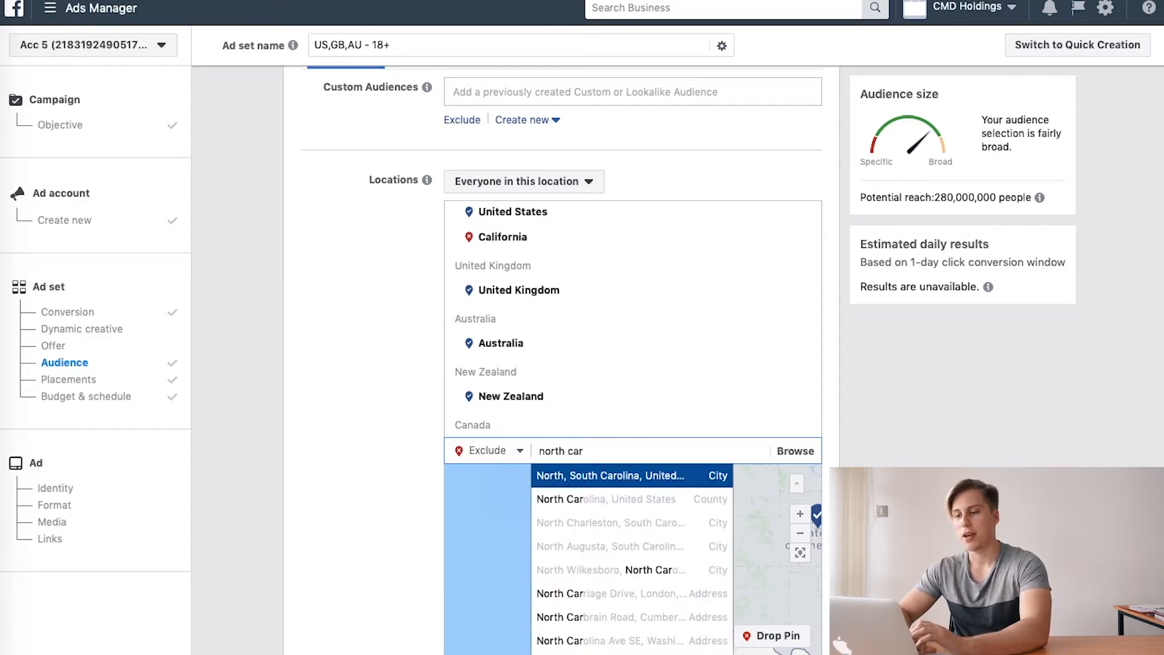
click(634, 475)
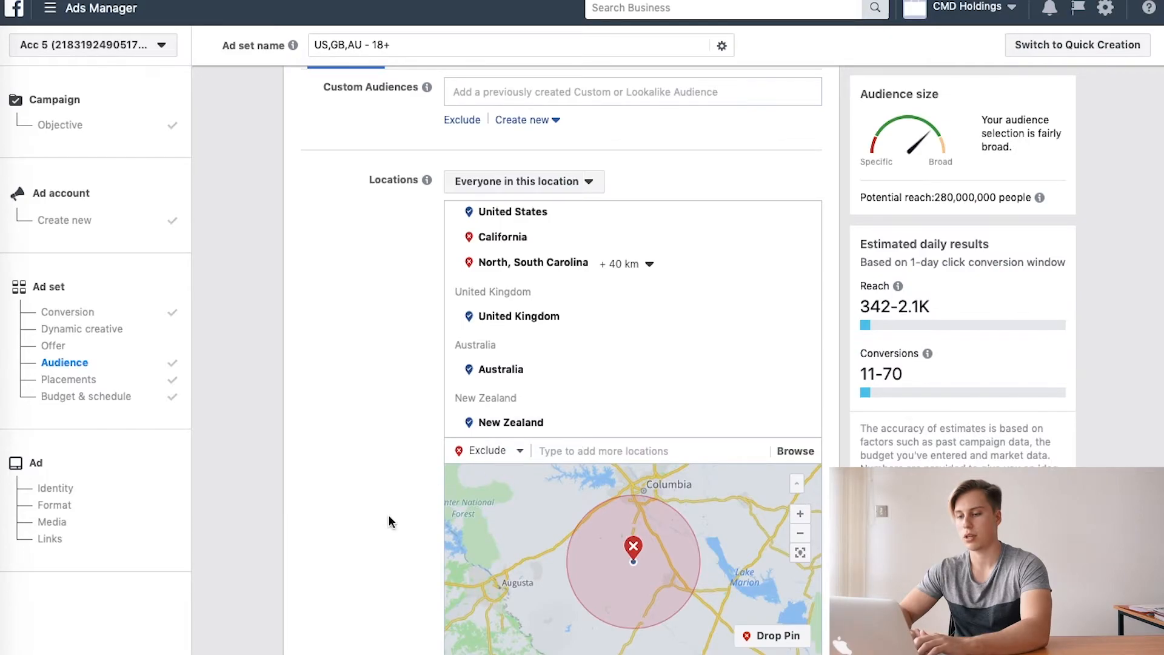
scroll(388, 515, up, 2)
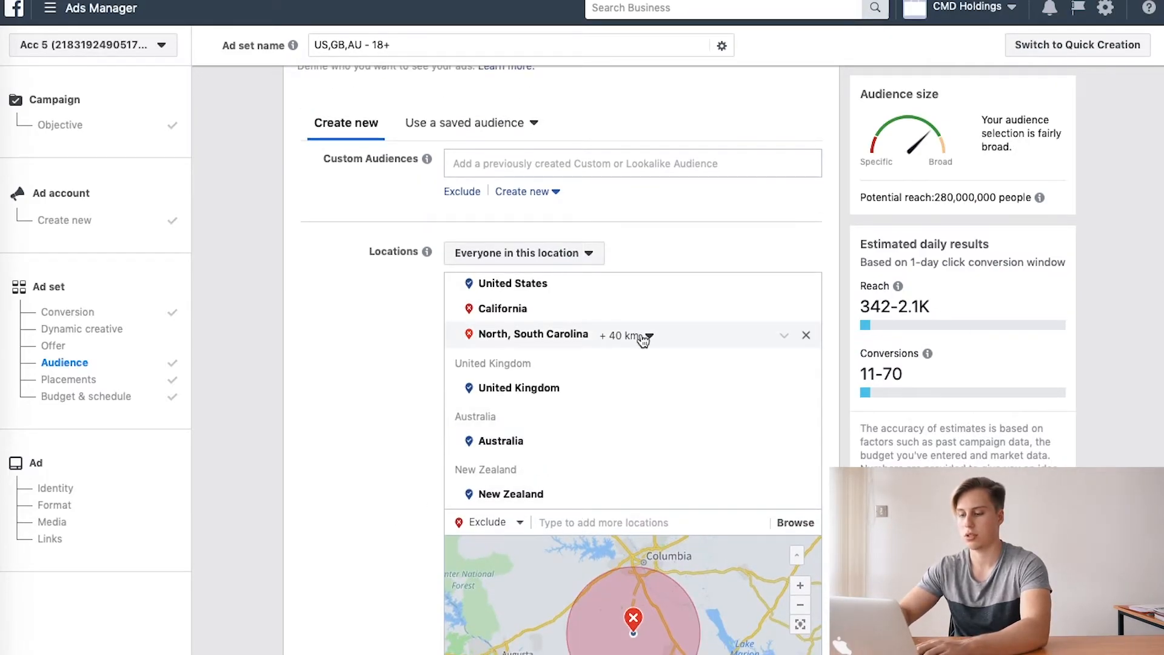
click(806, 335)
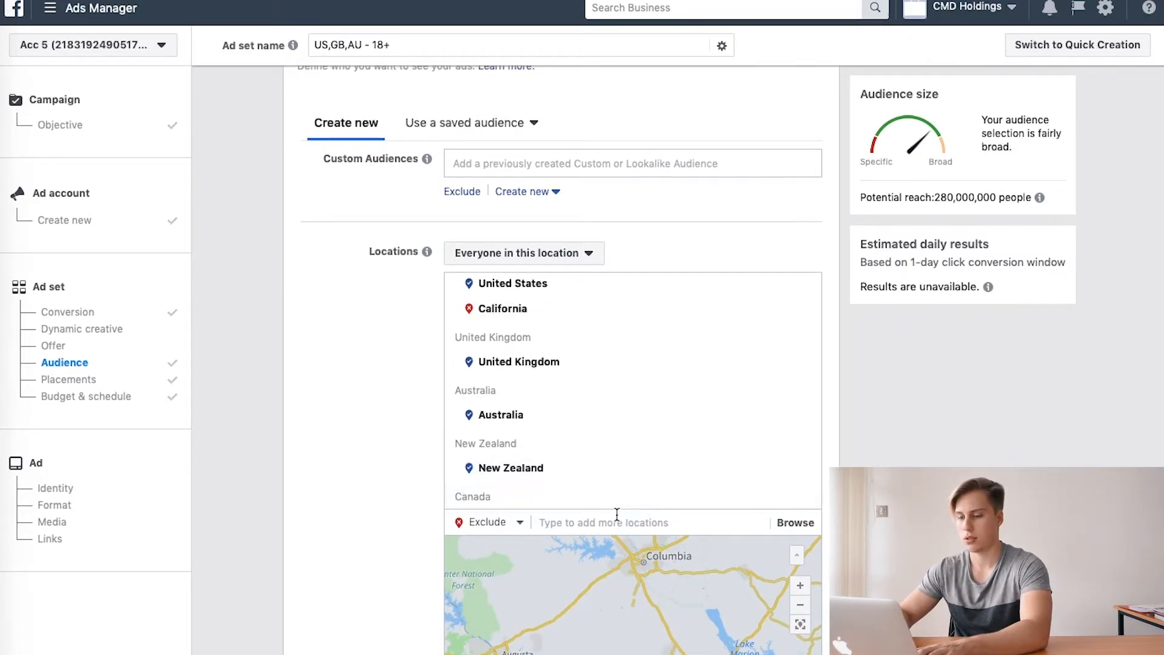
Exclude the state of North Carolina, United States from the audience's locations
click(615, 514)
text(north o)
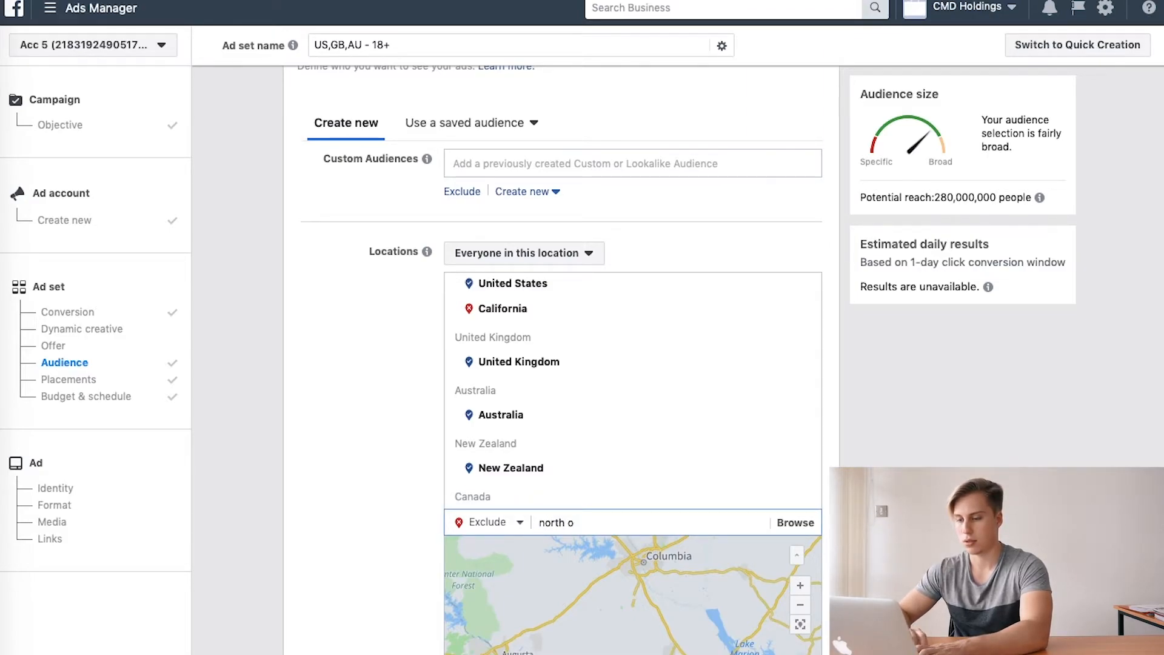
key(BackSpace)
text(ca)
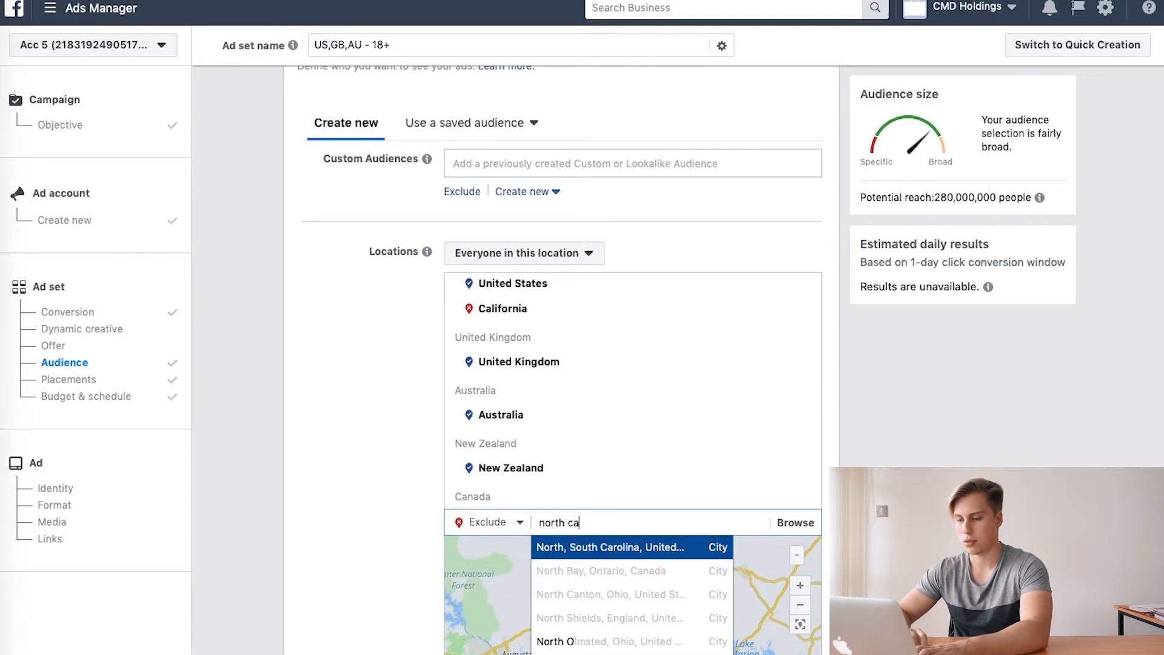
text(rolina)
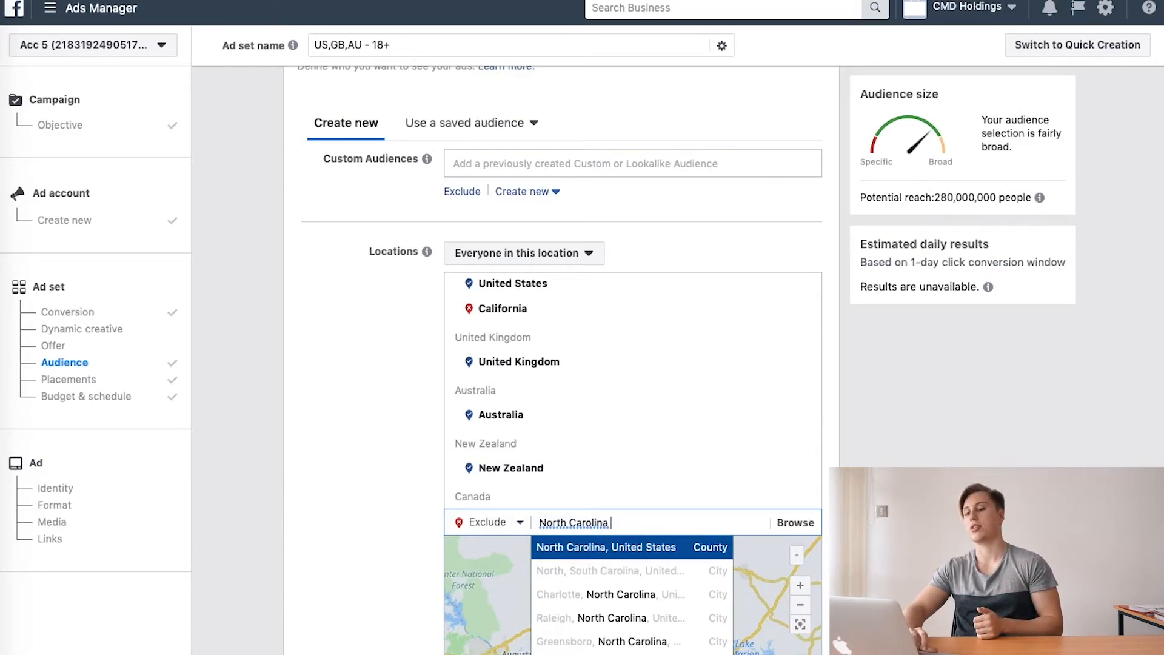
click(620, 549)
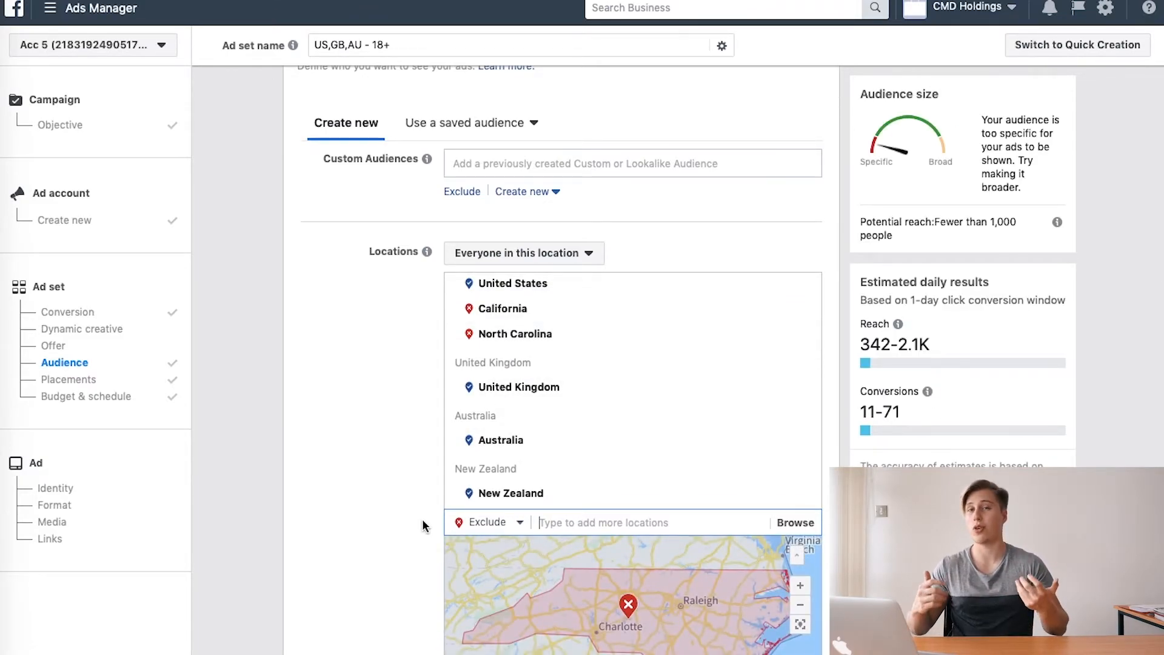
Remove the California and North Carolina exclusions from the audience's location list
scroll(422, 521, down, 1)
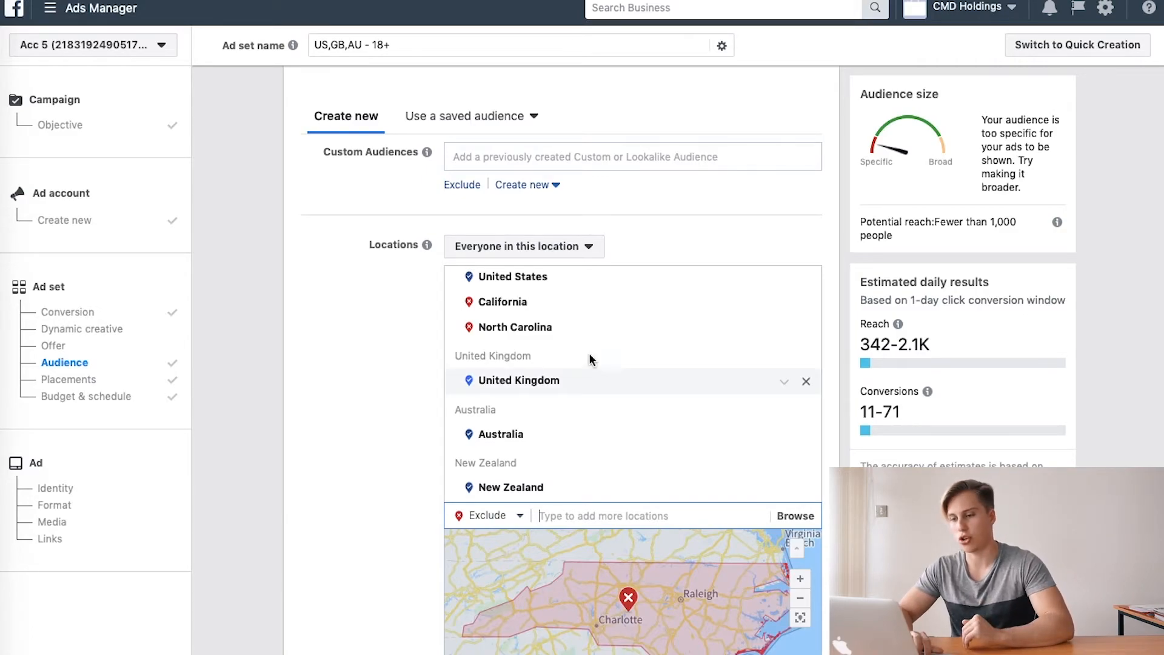
scroll(609, 341, up, 1)
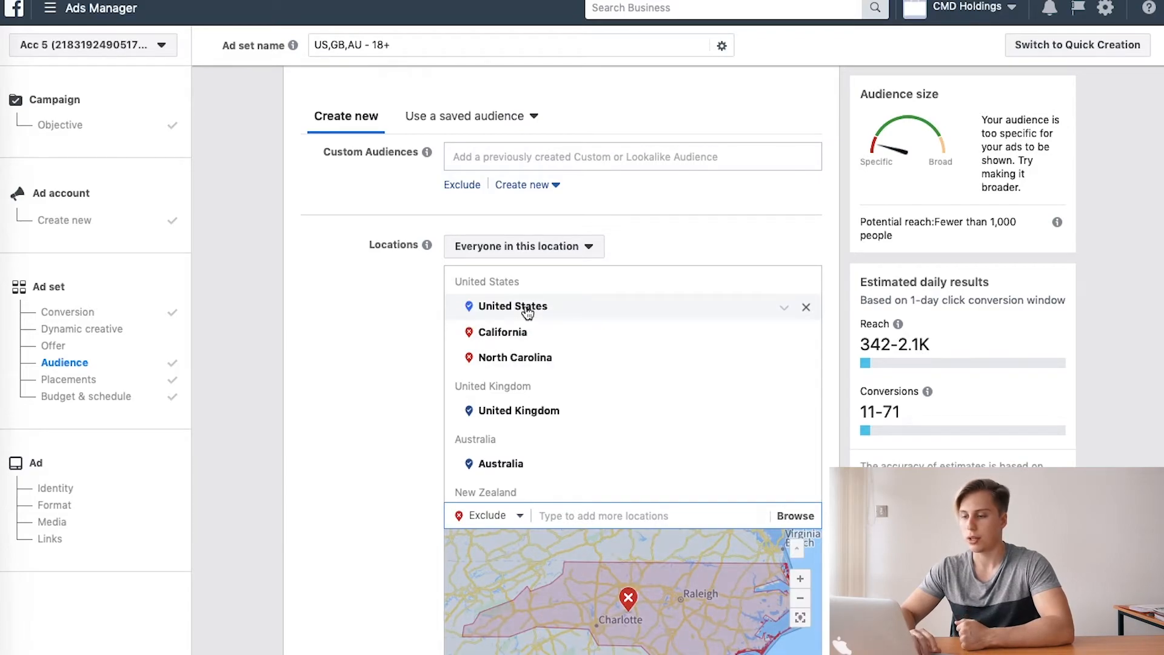
scroll(567, 428, down, 1)
scroll(567, 428, down, 2)
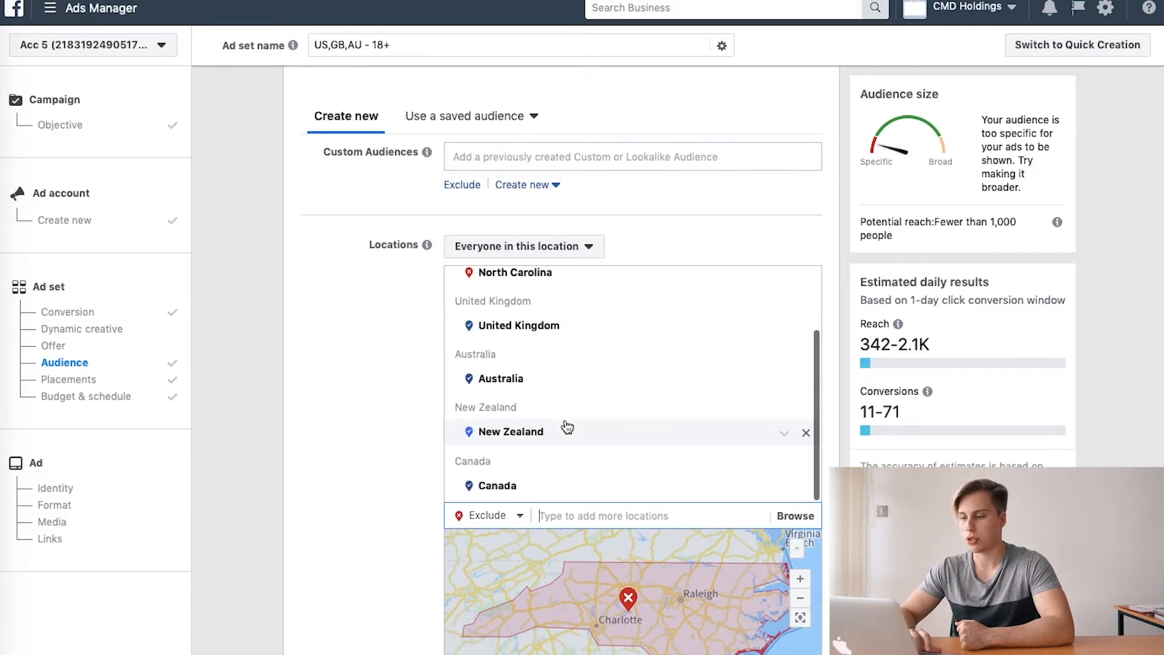
scroll(564, 423, up, 5)
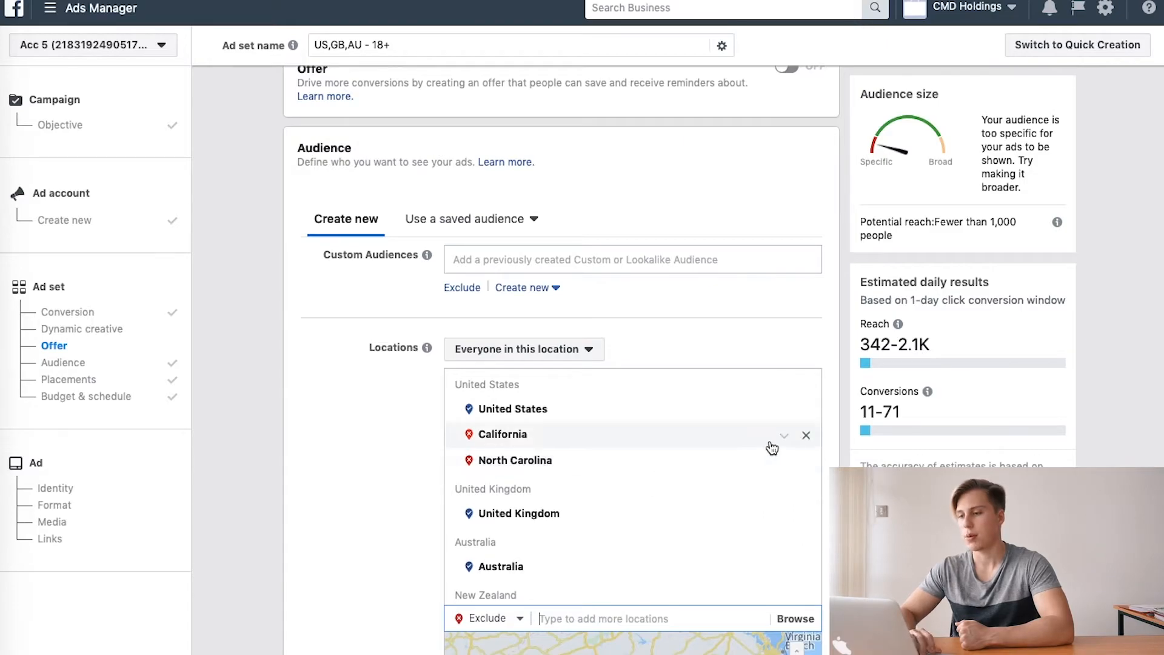
click(806, 435)
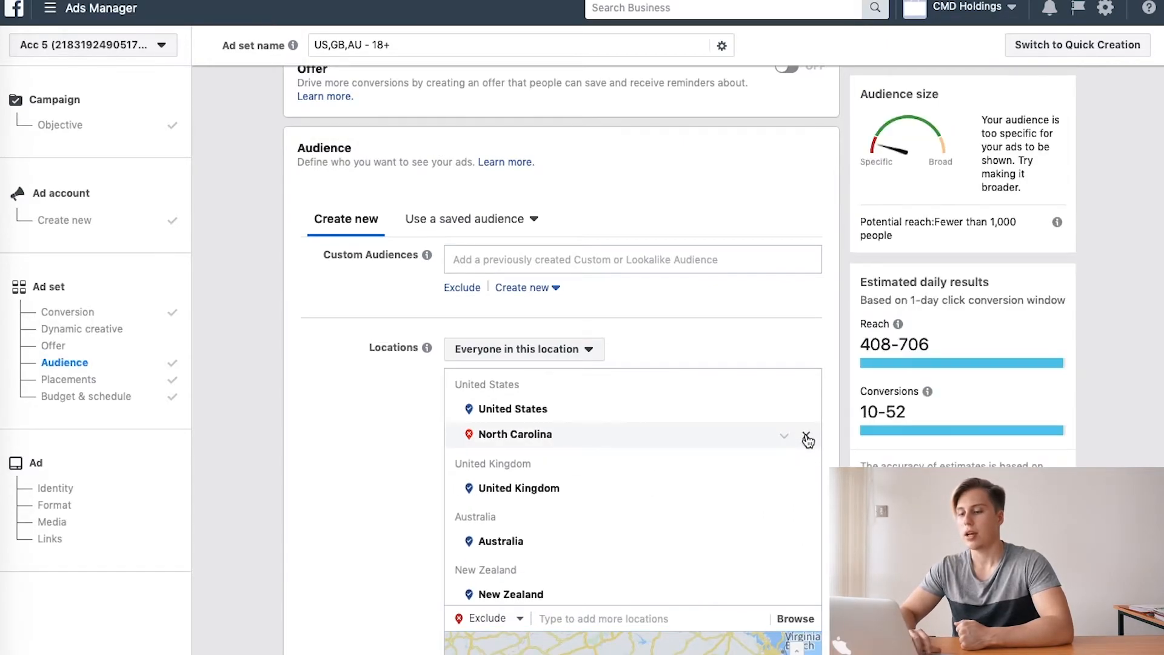
click(805, 435)
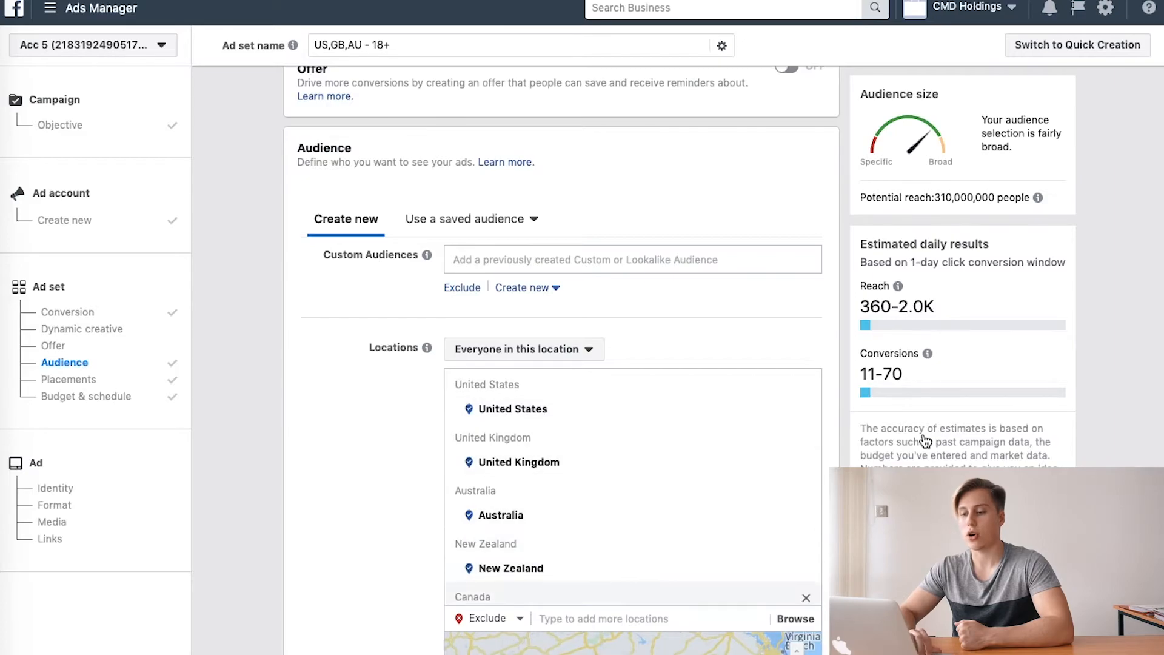
Restrict the audience's gender to men and set its minimum age to 21
scroll(649, 205, down, 5)
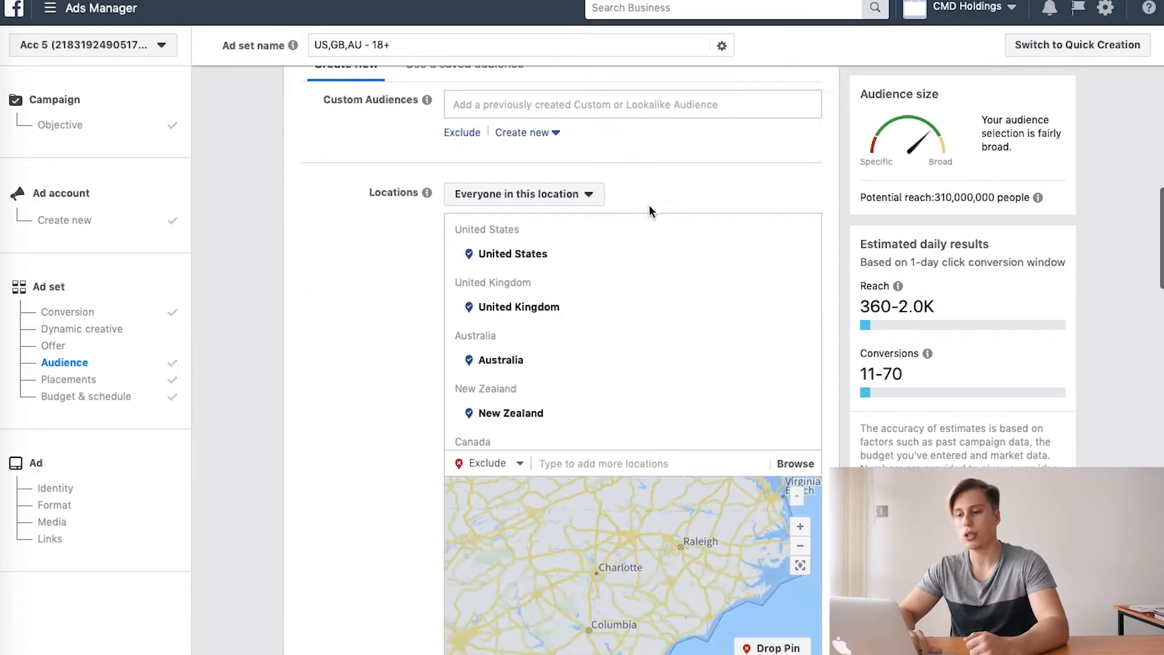
scroll(376, 412, down, 5)
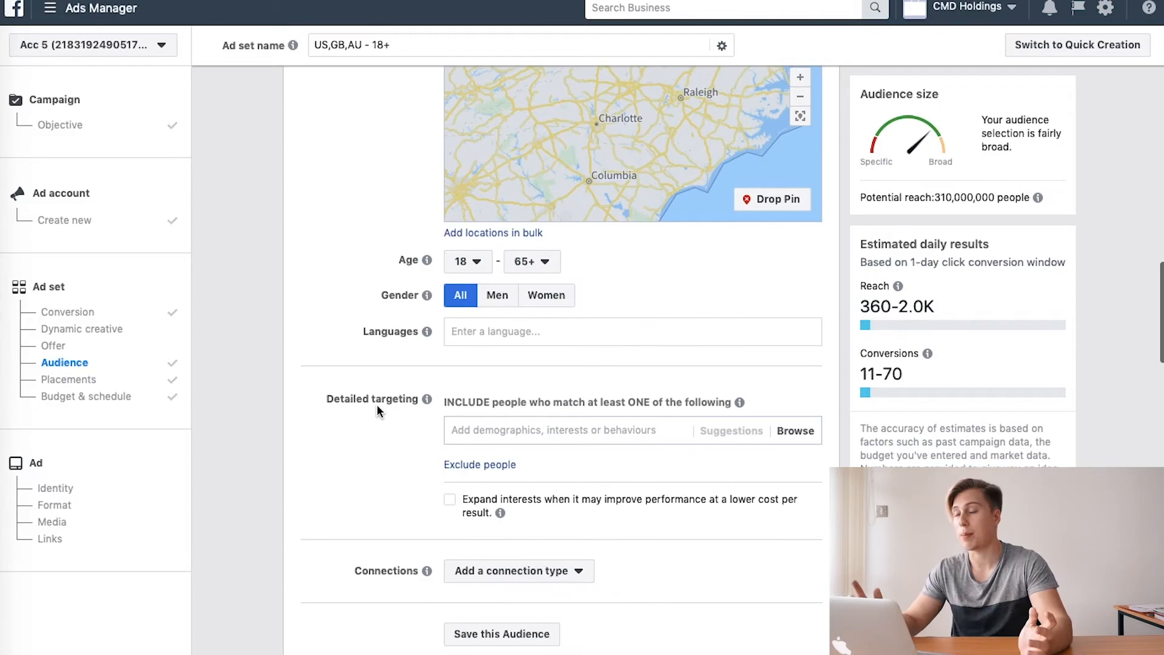
scroll(376, 412, up, 2)
mouse_move(428, 439)
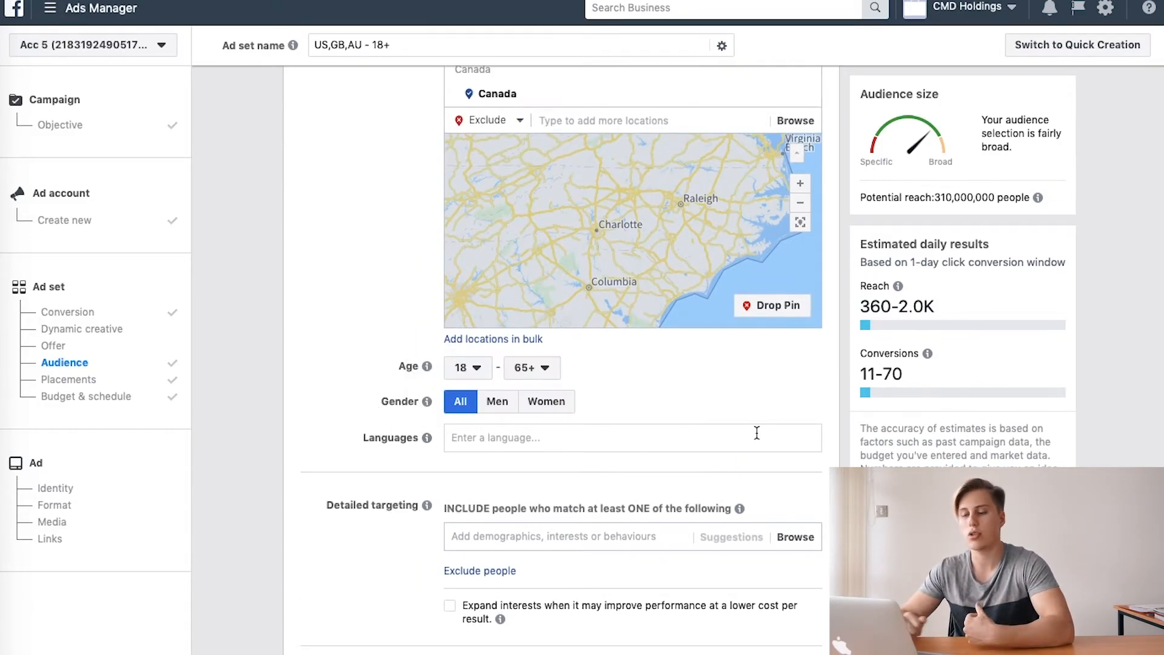
click(497, 402)
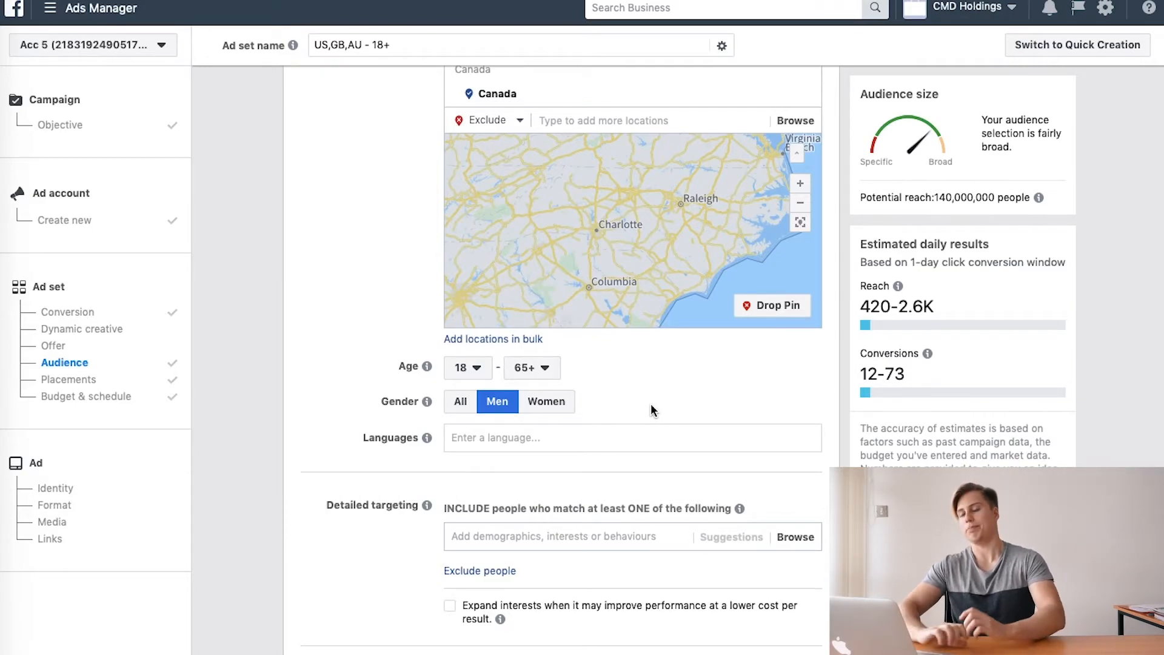
click(464, 367)
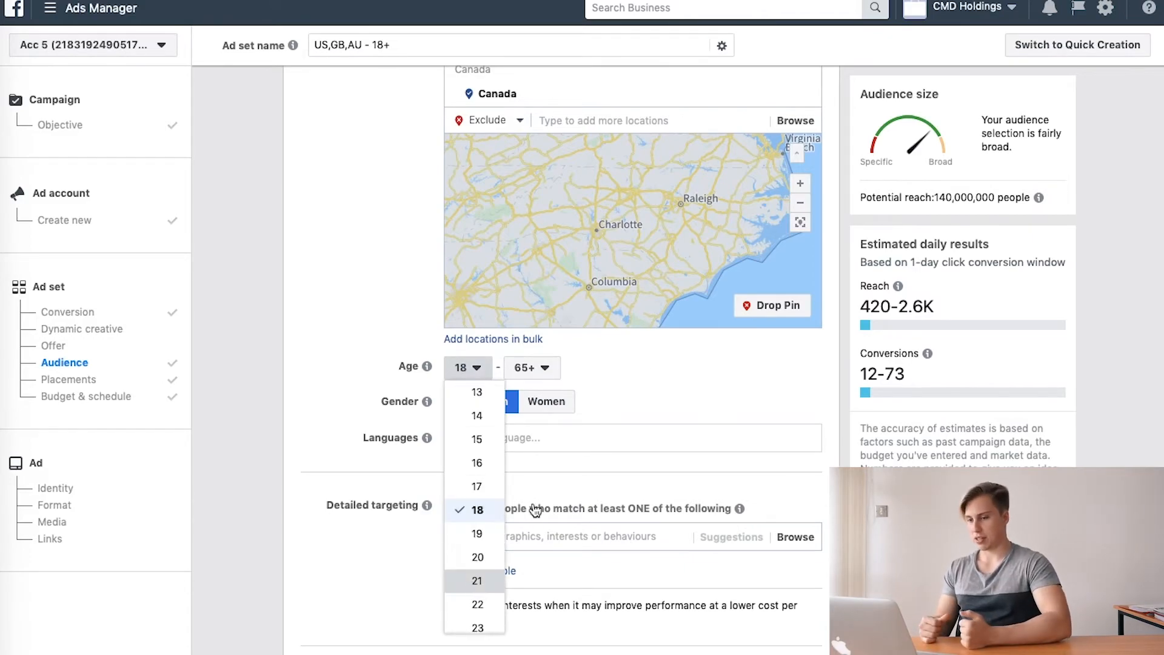
click(477, 580)
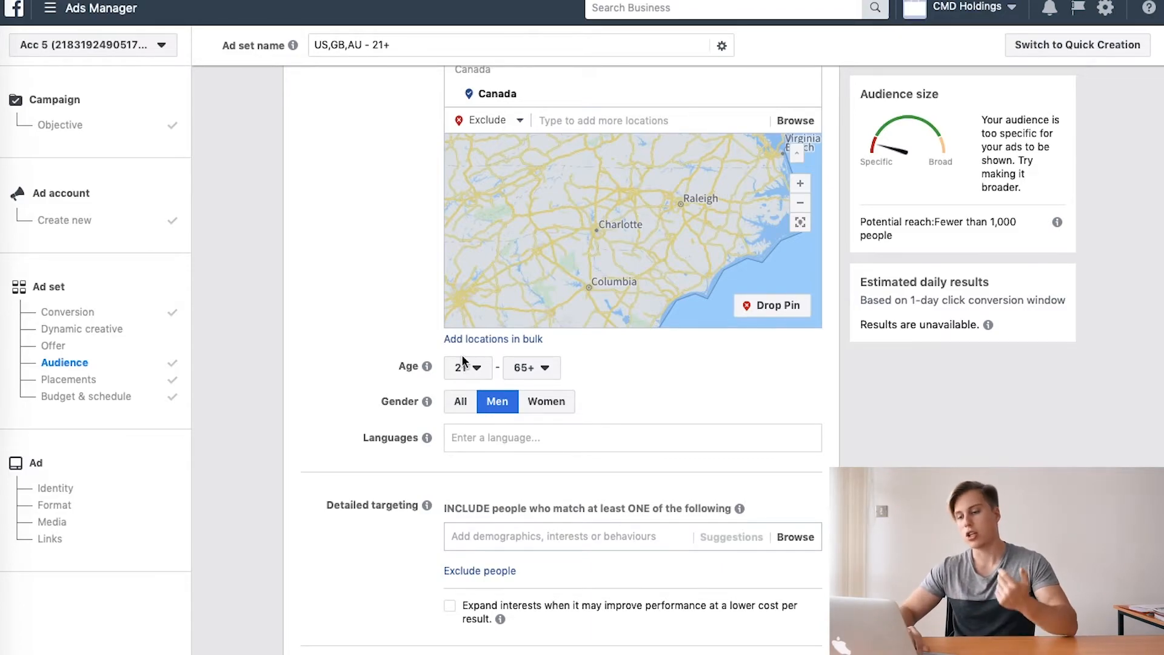
scroll(393, 229, up, 3)
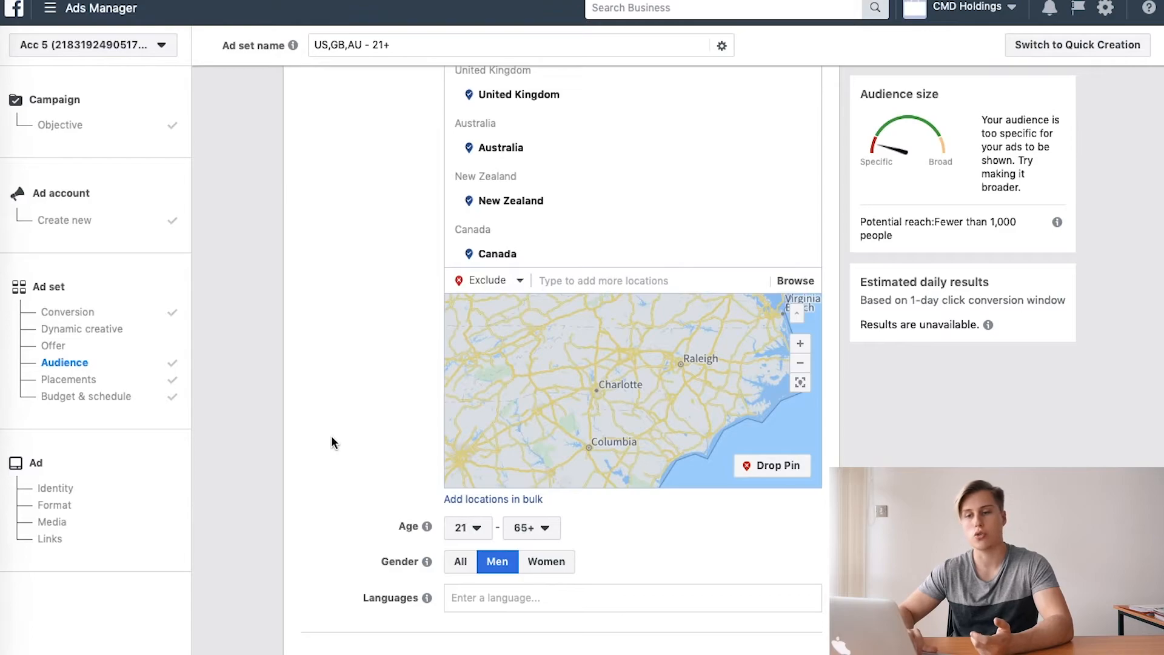
scroll(331, 442, down, 1)
click(546, 464)
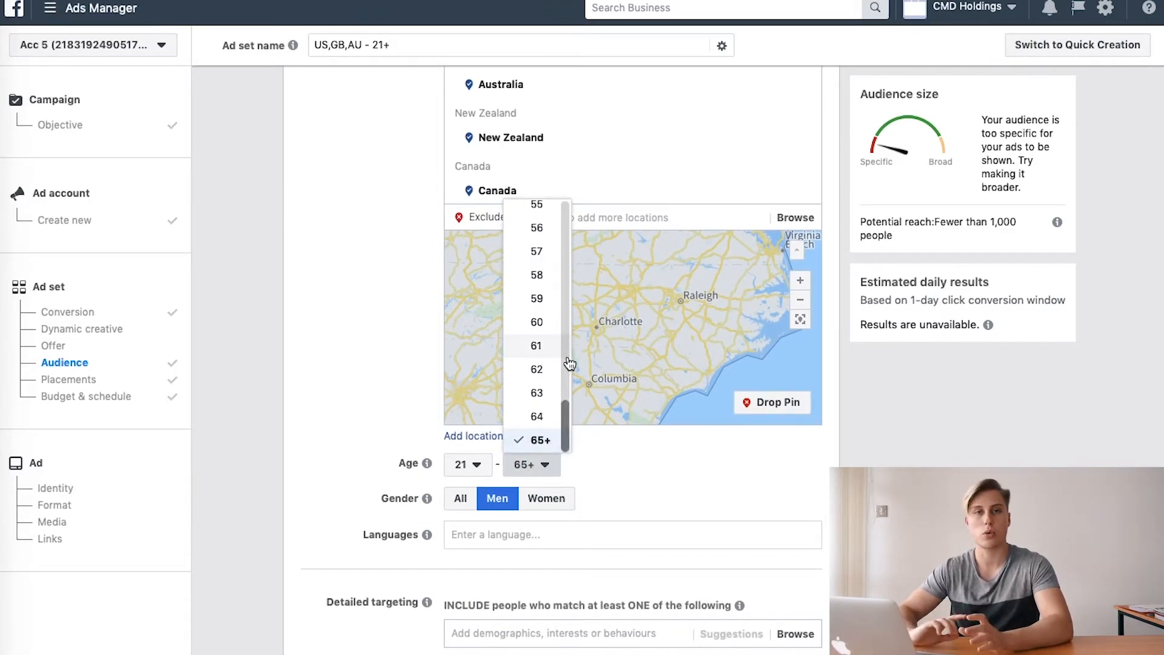
click(412, 199)
click(112, 11)
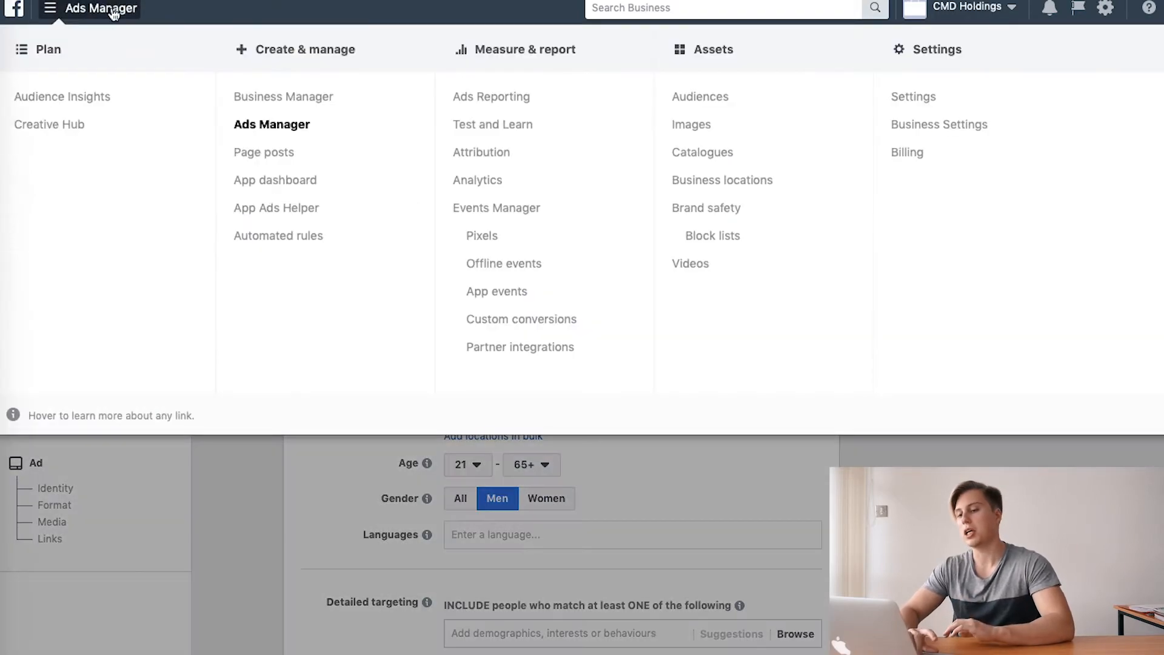
click(261, 515)
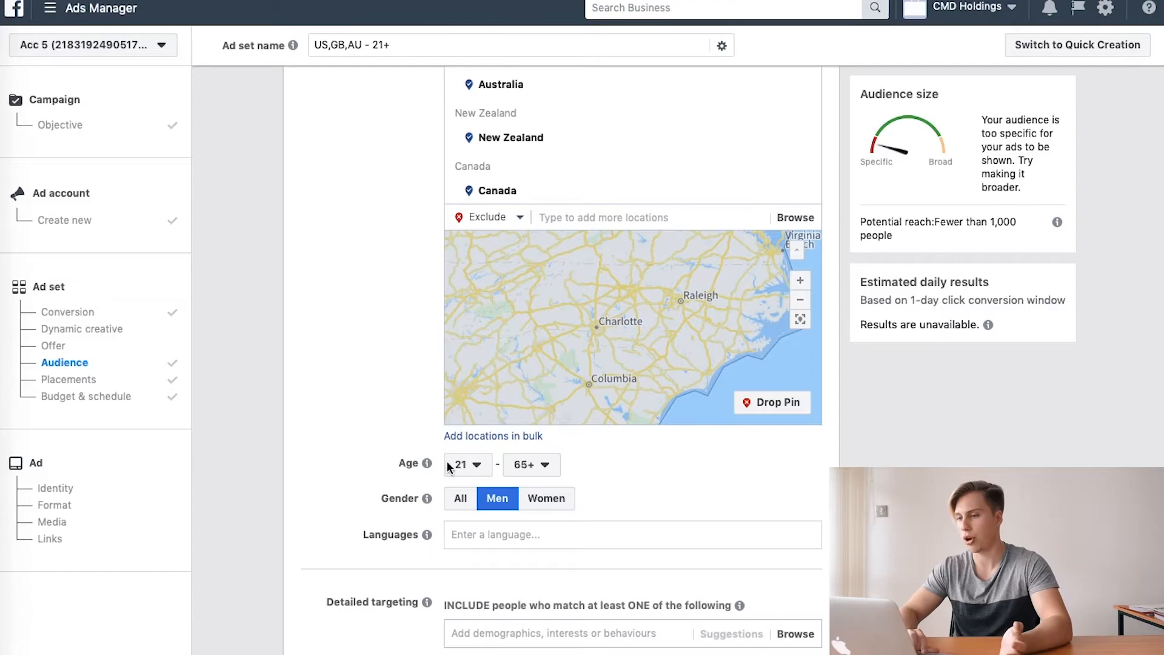
Set the audience's maximum age to 44
click(527, 465)
scroll(536, 327, up, 5)
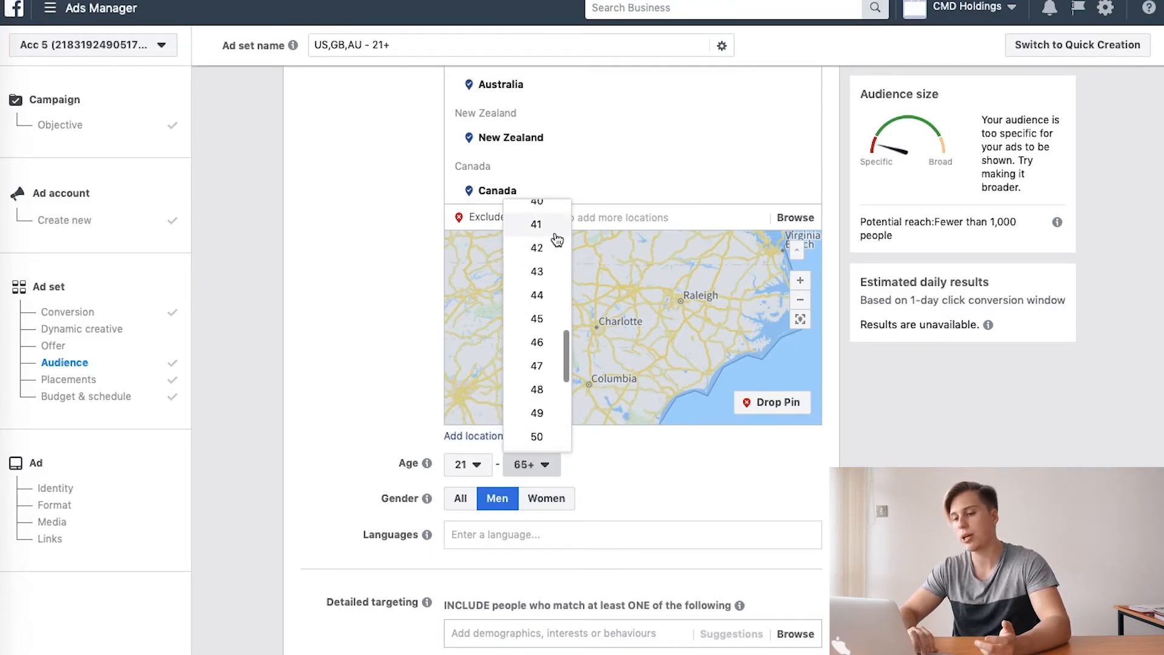
click(548, 297)
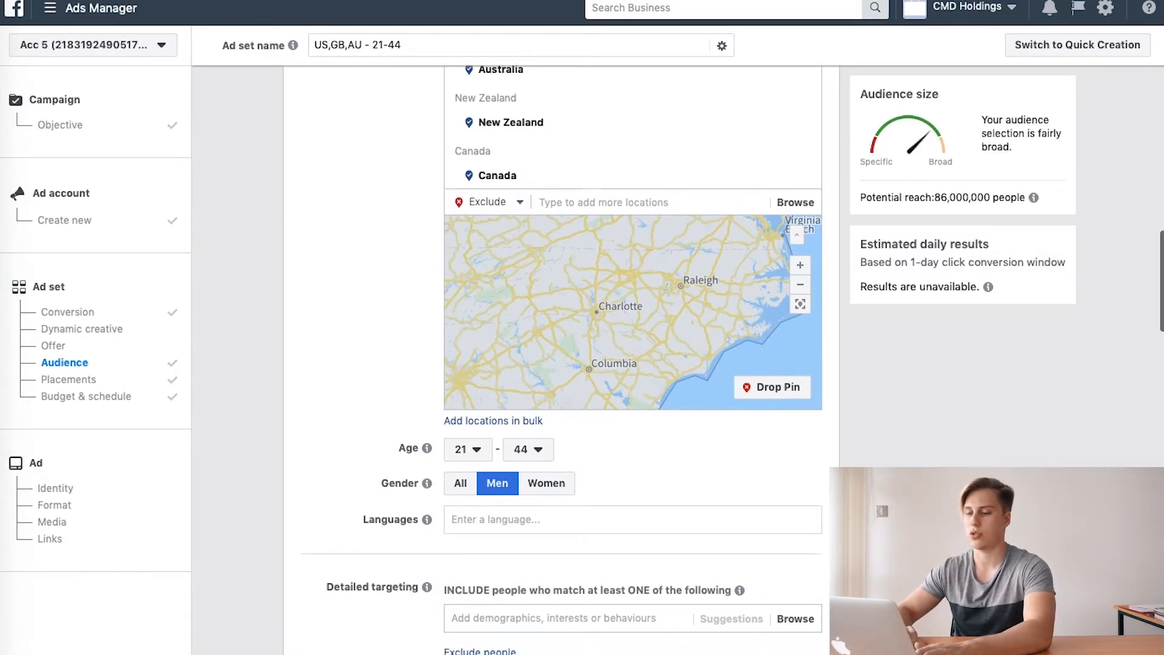
Add the interest Manchester United F.C. to the audience's detailed targeting
scroll(722, 466, down, 5)
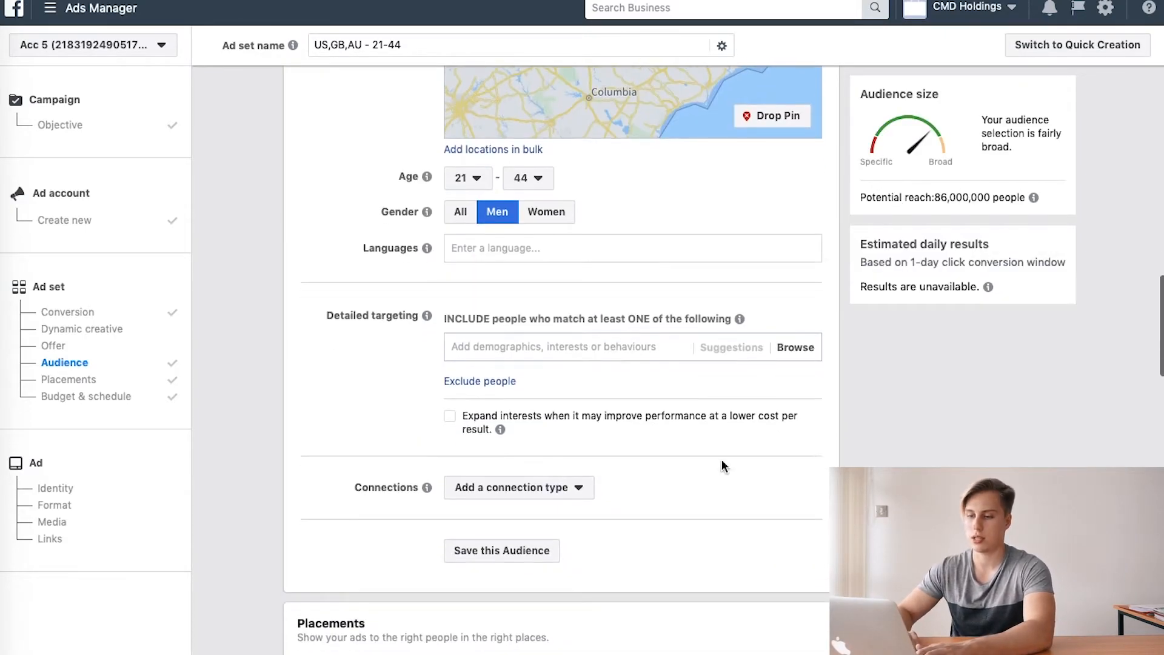
click(558, 349)
text(manchester)
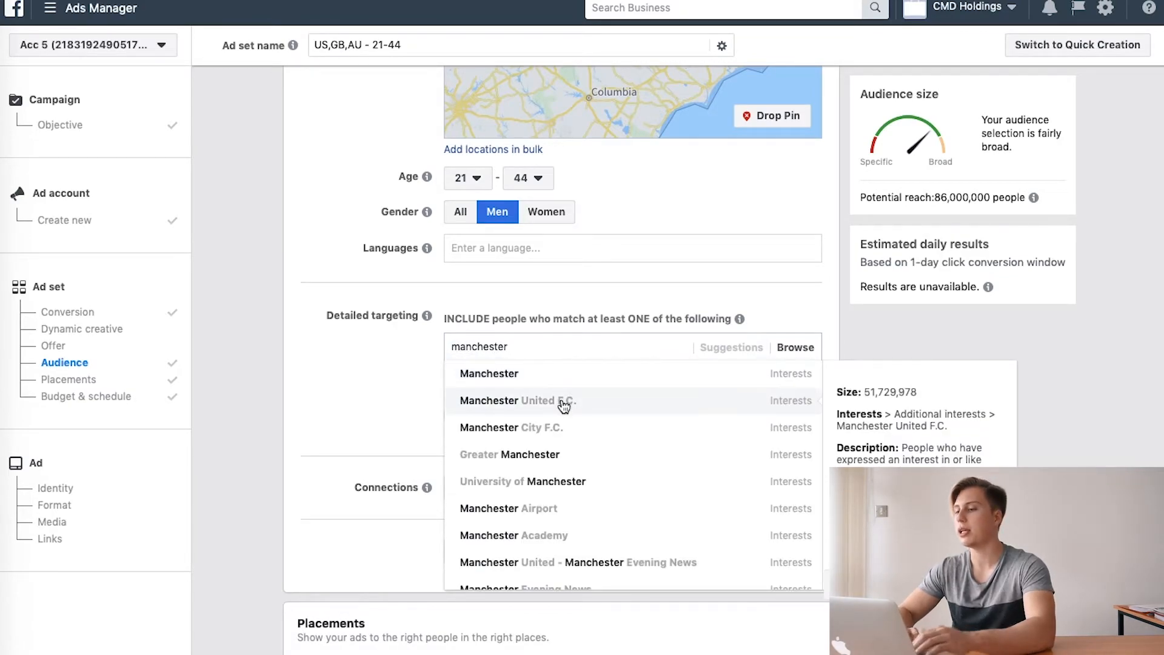
click(562, 402)
click(350, 401)
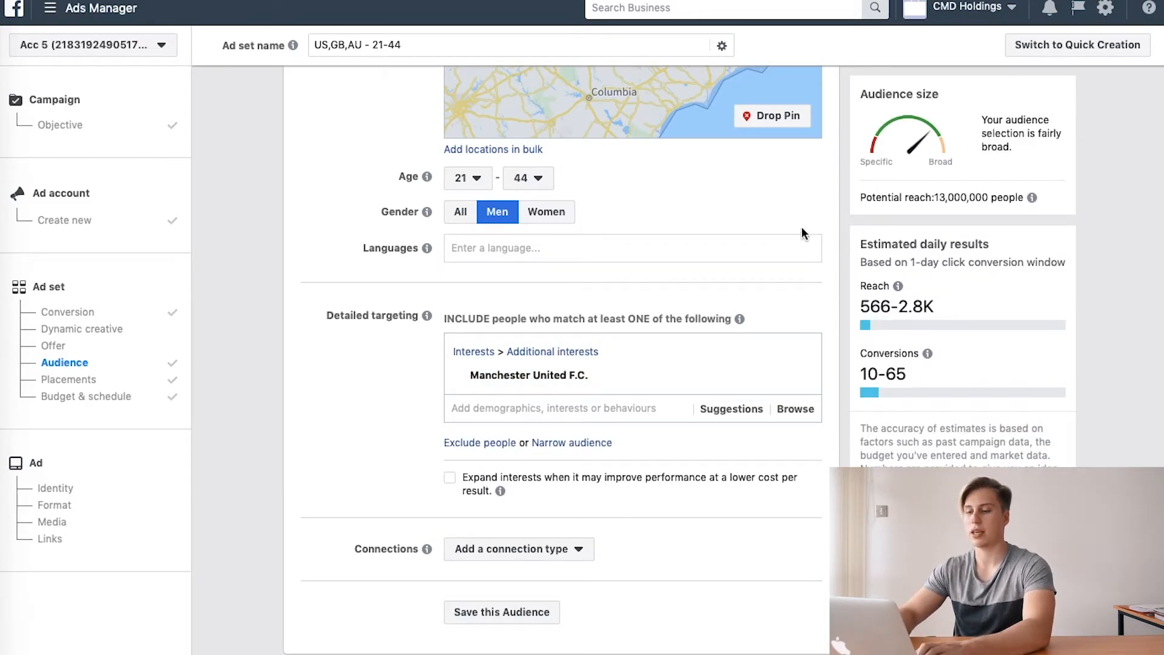
Narrow the detailed targeting to people who must also match the behaviour Engaged shoppers
click(572, 443)
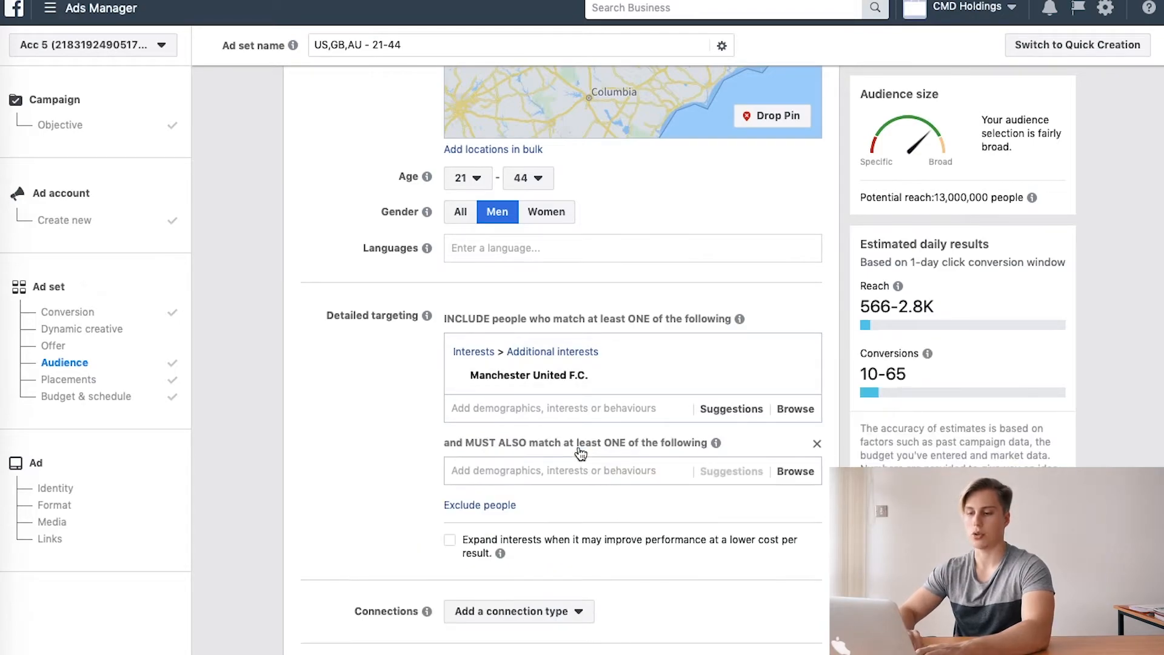
click(573, 472)
text(engaged sh)
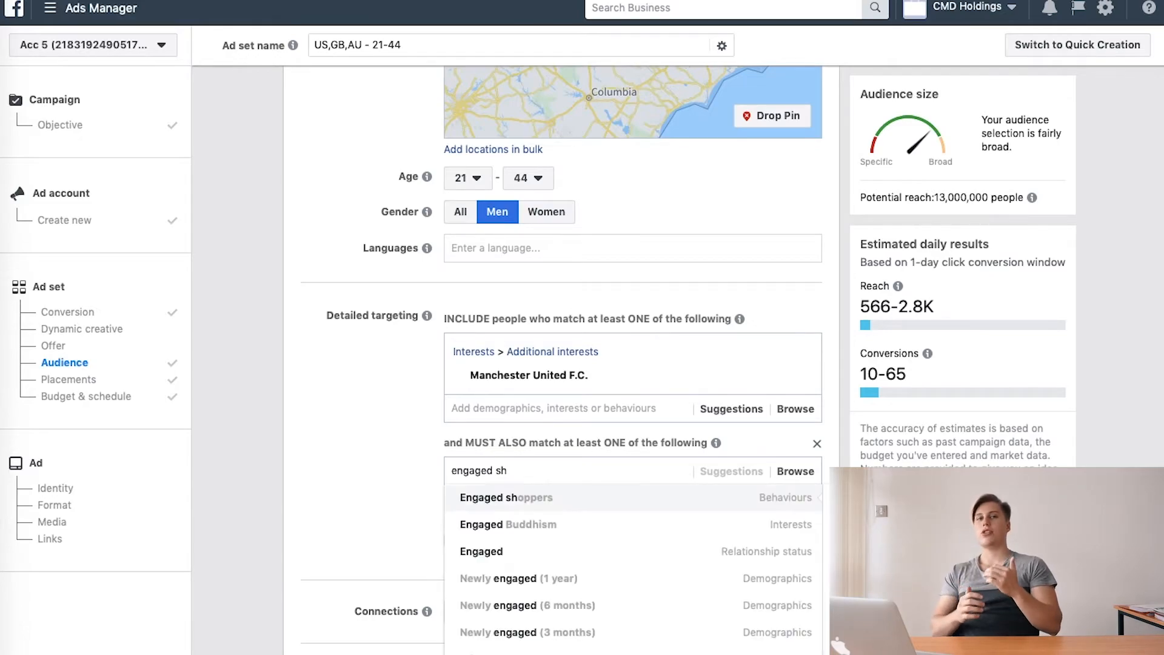
click(572, 503)
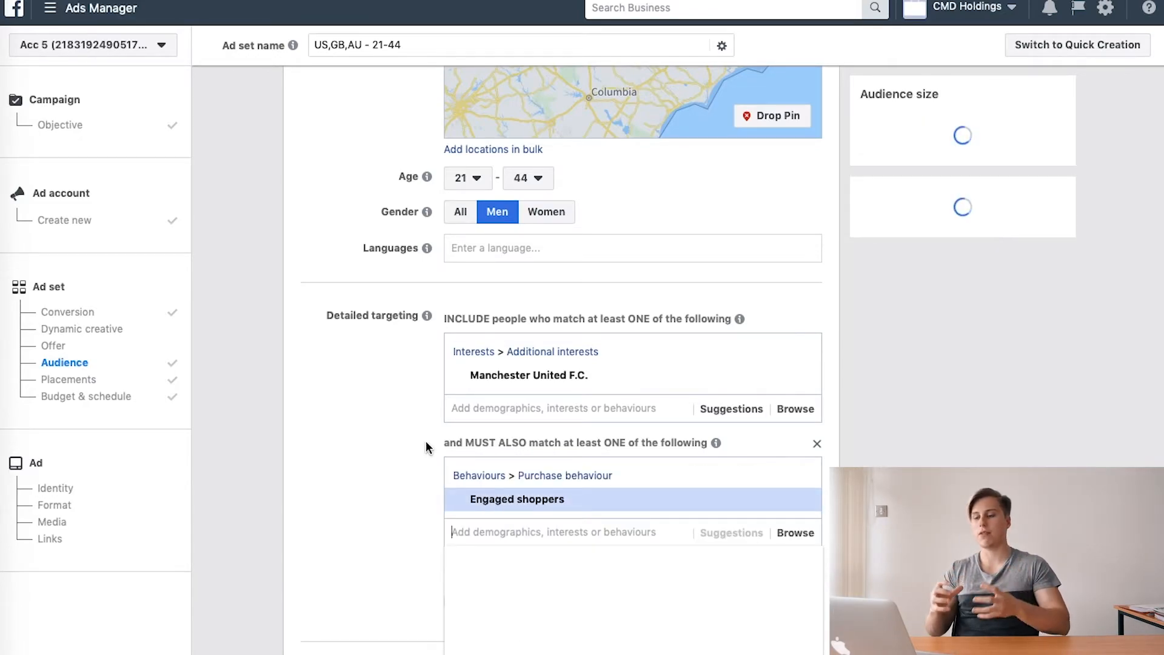
click(380, 436)
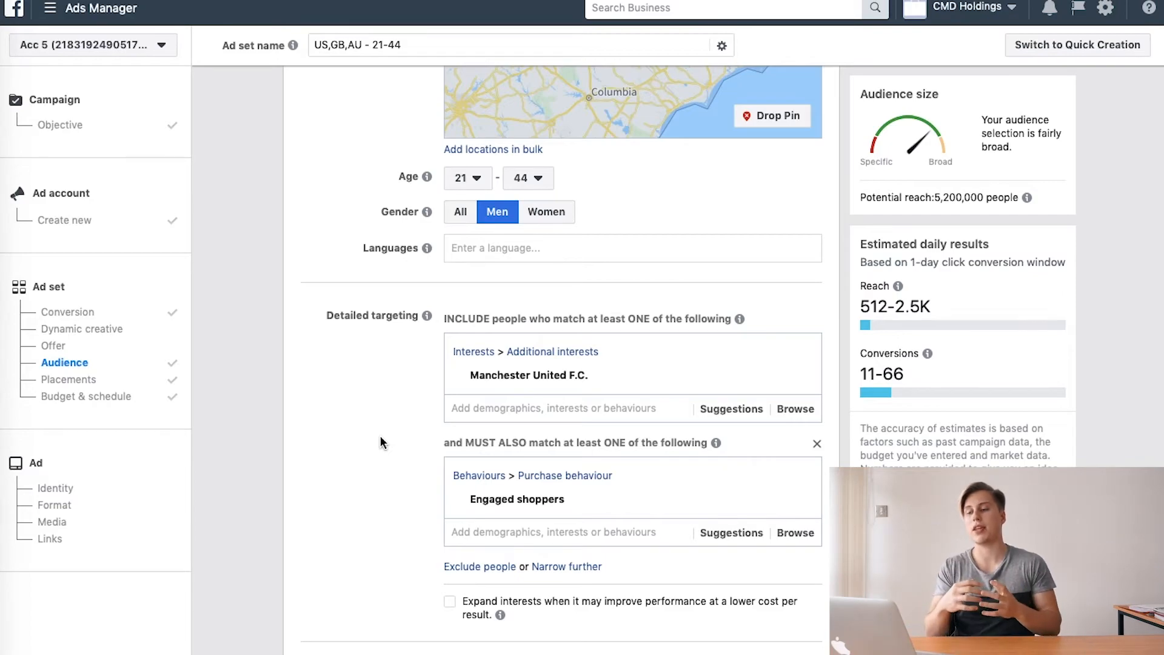
Examine the suggested interests related to Manchester United F.C. in the first detailed targeting group
mouse_move(636, 376)
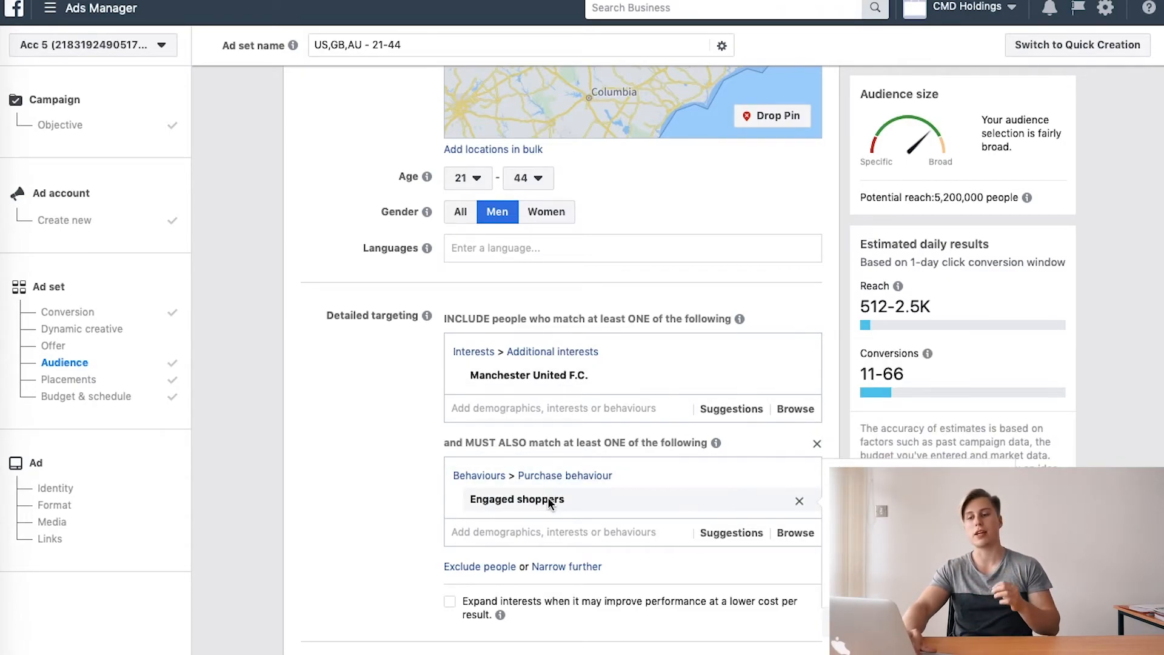
mouse_move(562, 381)
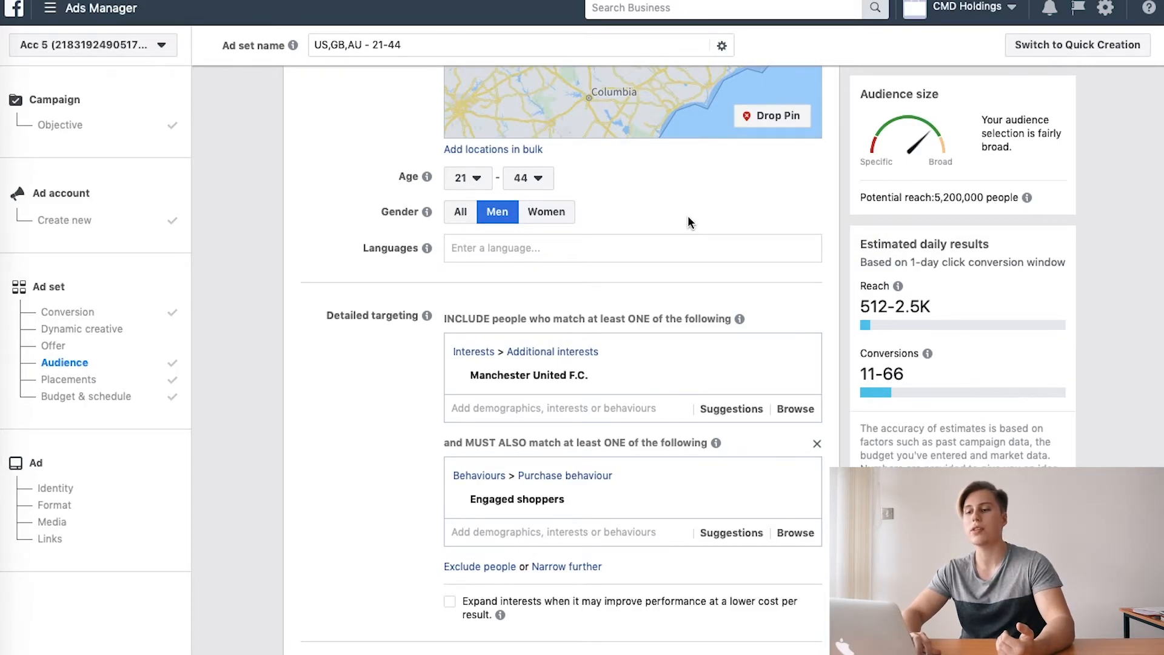
scroll(687, 216, down, 3)
mouse_move(527, 163)
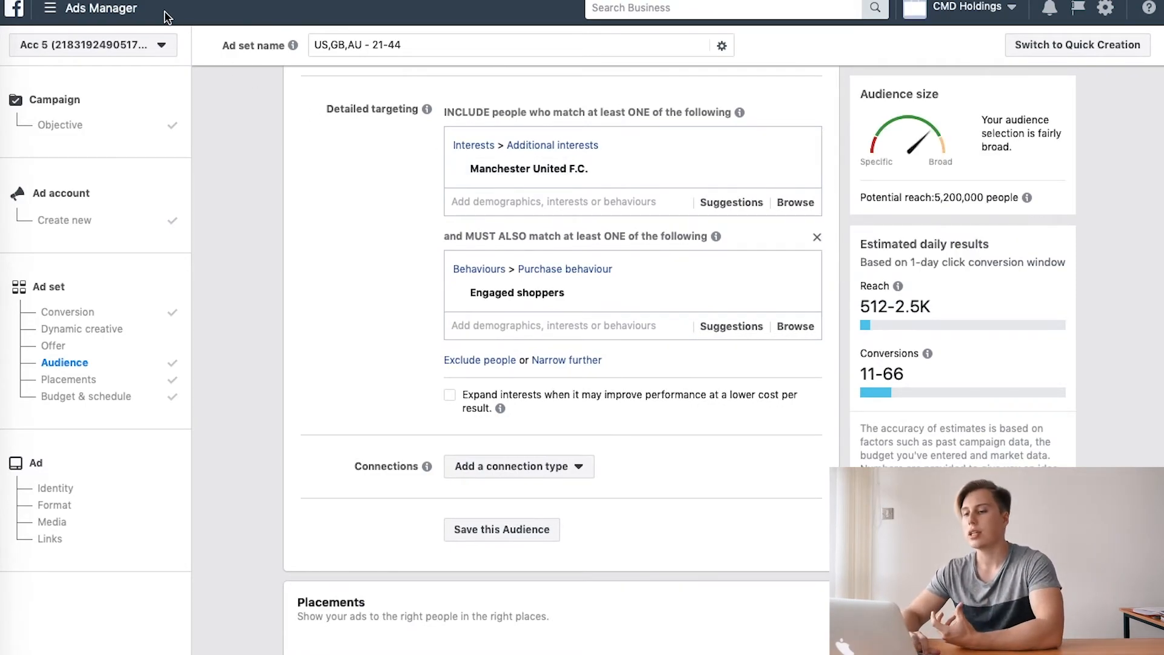
mouse_move(561, 173)
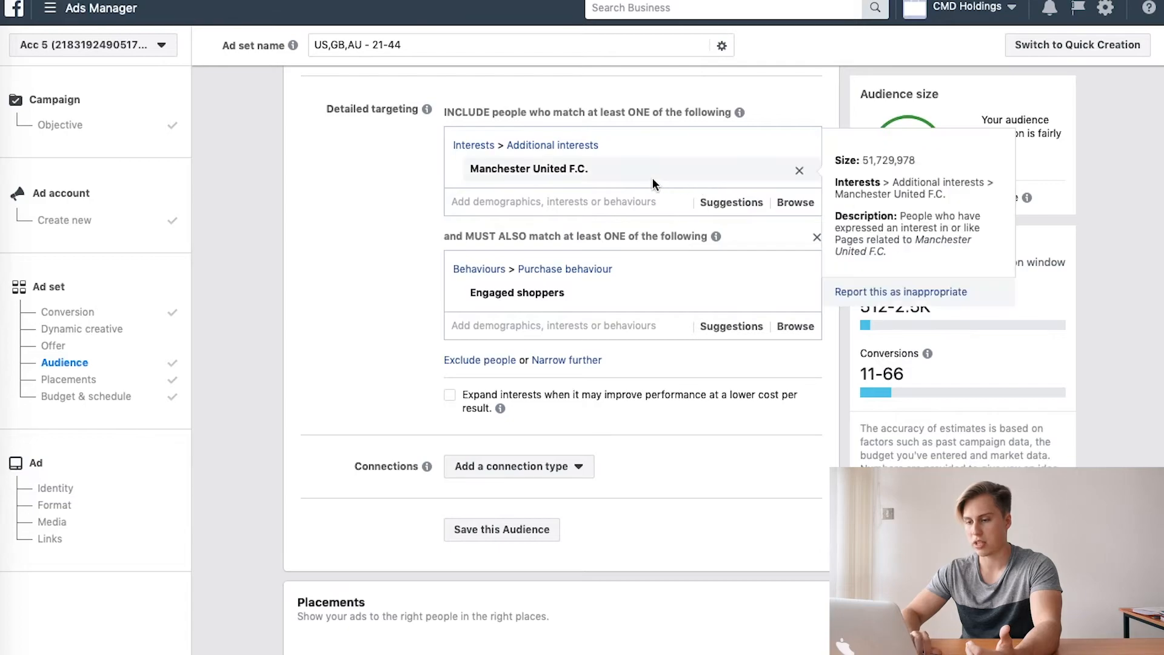
click(750, 204)
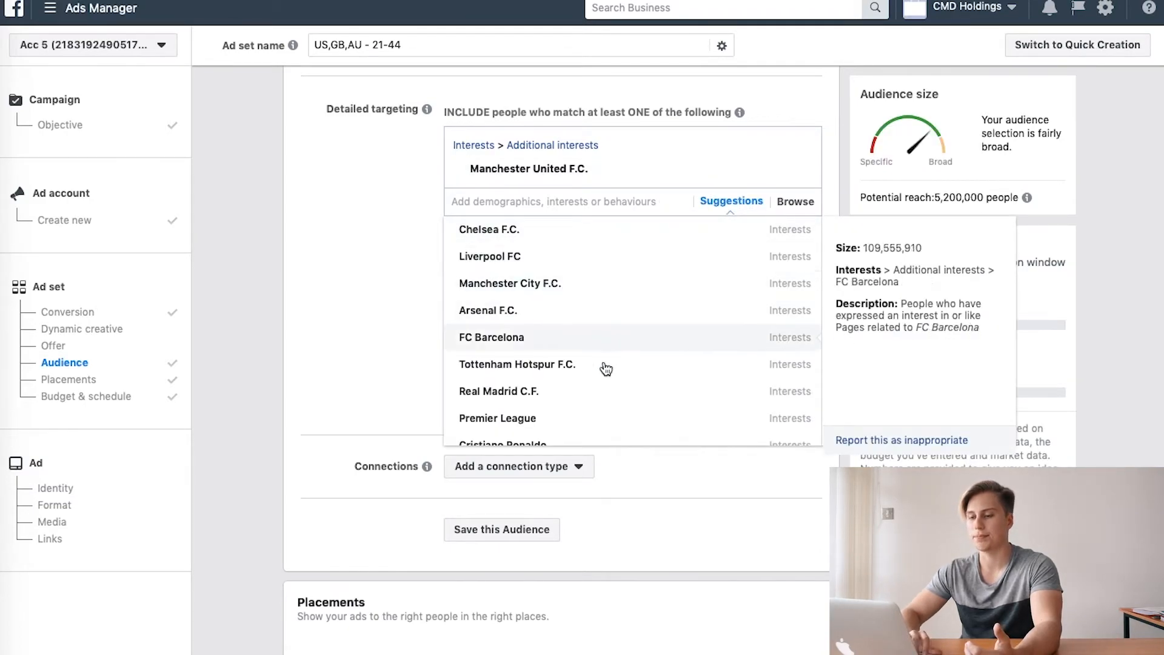
scroll(594, 410, down, 5)
scroll(596, 412, down, 4)
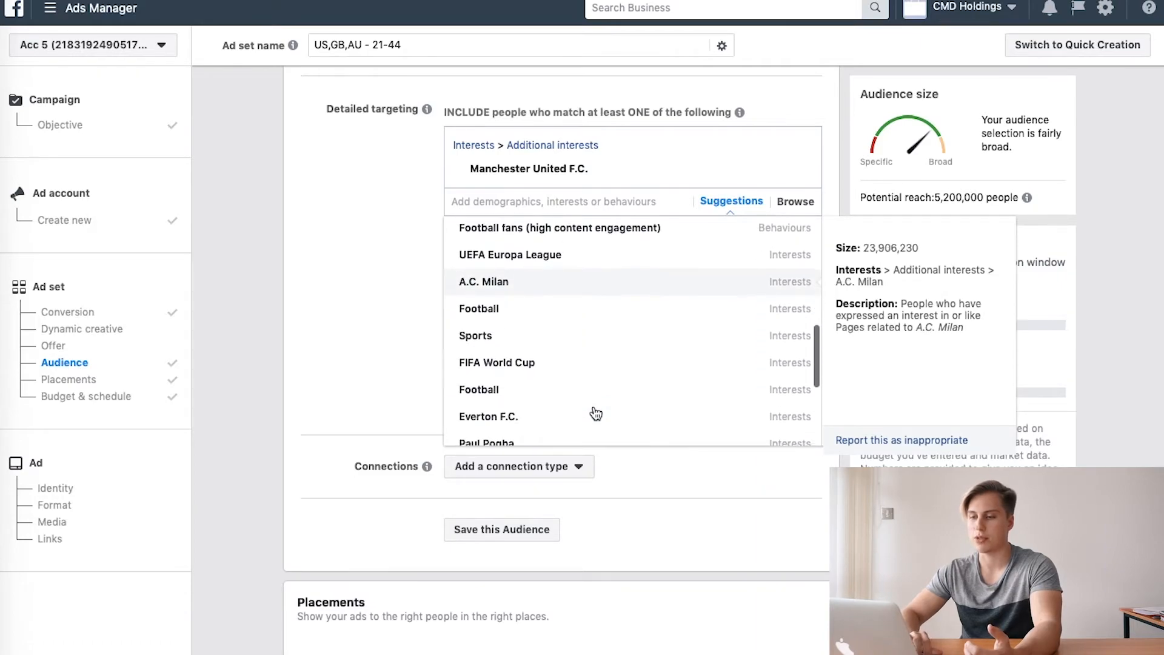
scroll(598, 410, down, 2)
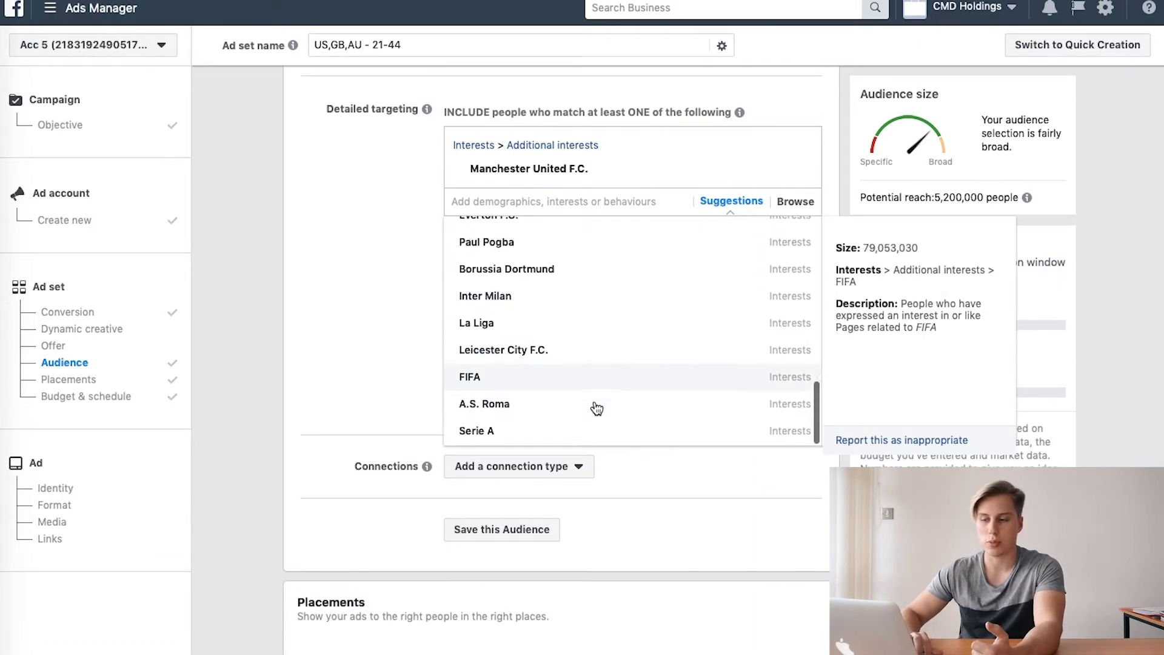
scroll(583, 383, down, 1)
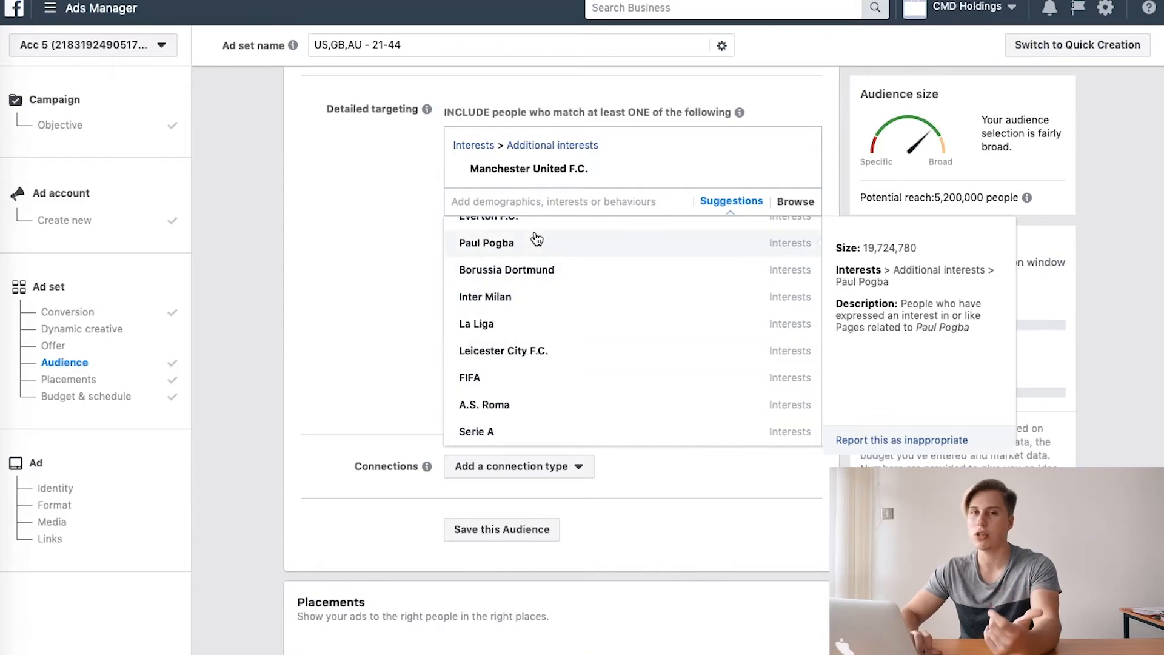
scroll(605, 239, up, 15)
scroll(538, 495, down, 5)
scroll(537, 496, down, 4)
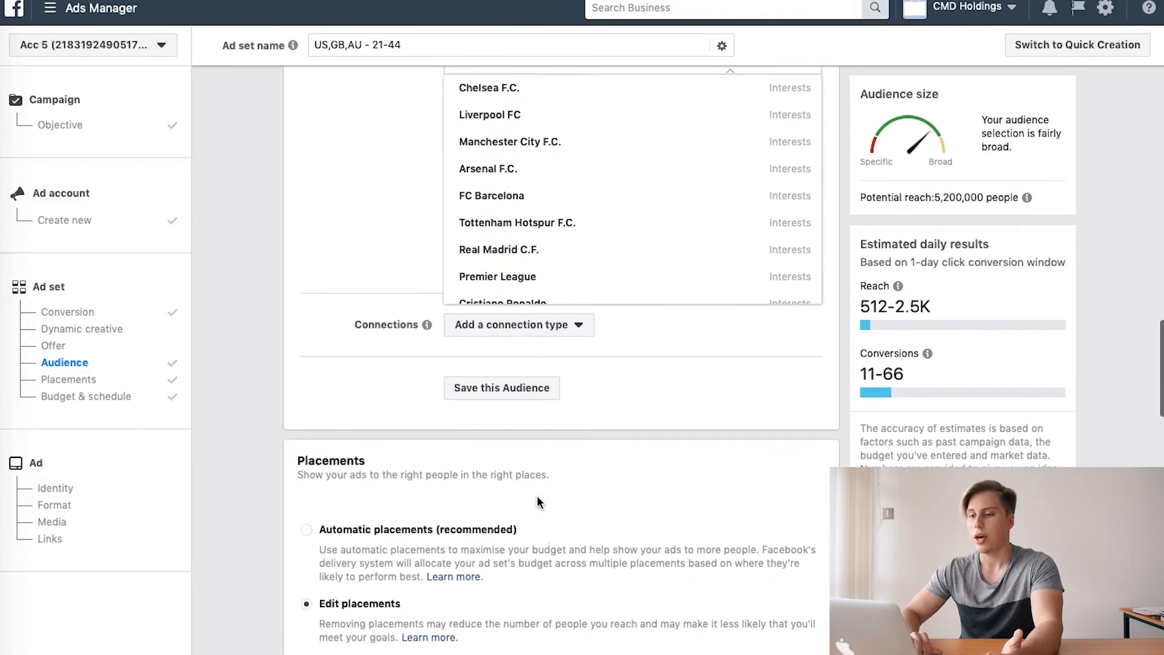
scroll(536, 496, up, 4)
click(409, 380)
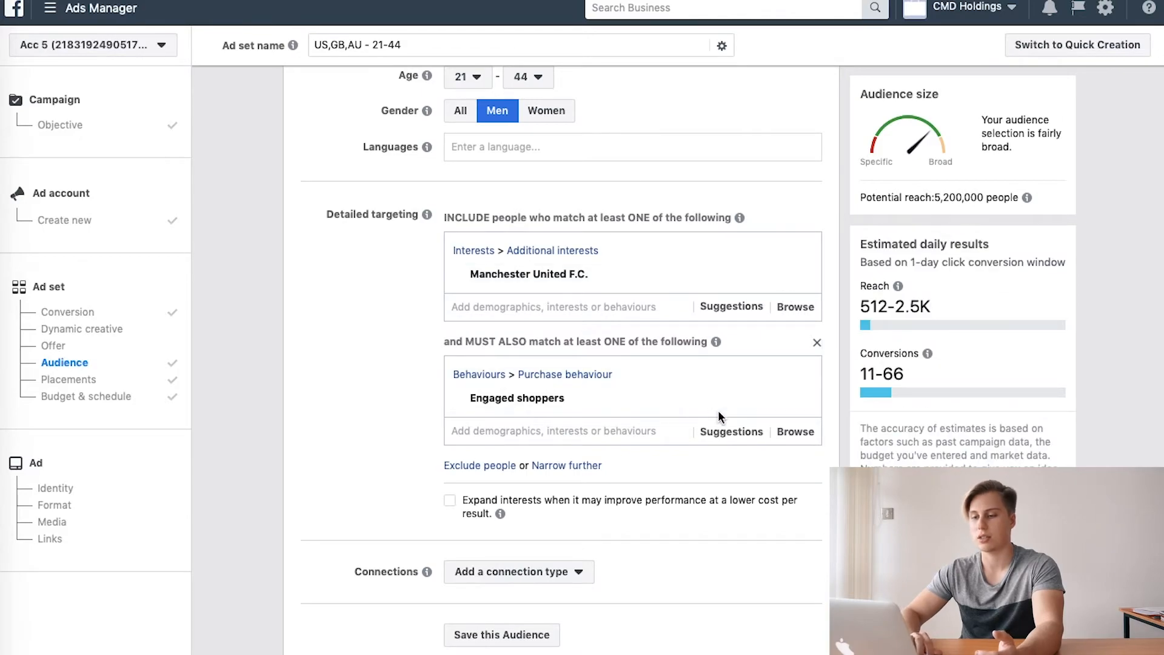
Look at the types of new audience that can be created for the ad set's Custom Audiences
scroll(719, 416, down, 9)
scroll(720, 412, down, 3)
scroll(719, 413, up, 18)
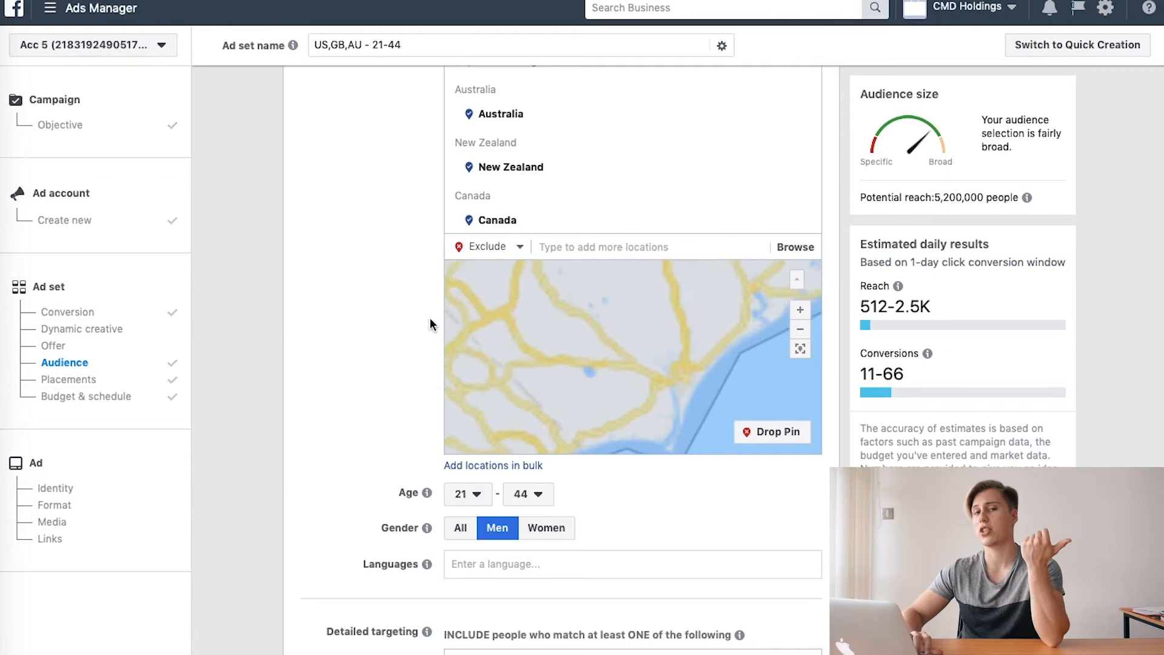
scroll(390, 343, up, 8)
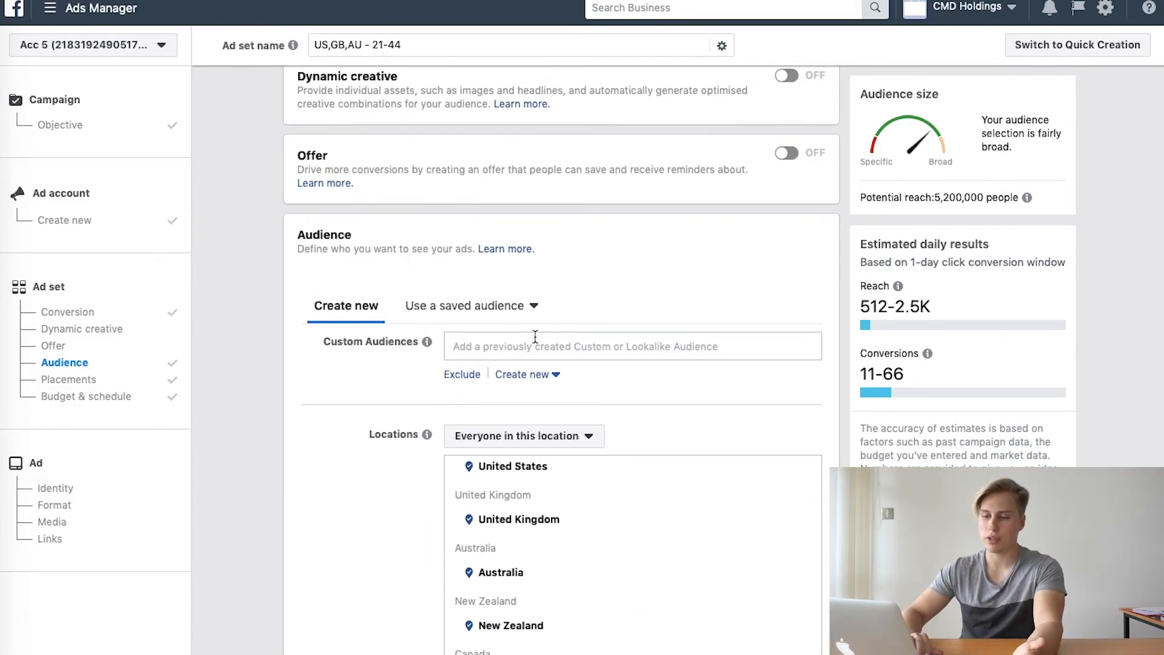
click(555, 376)
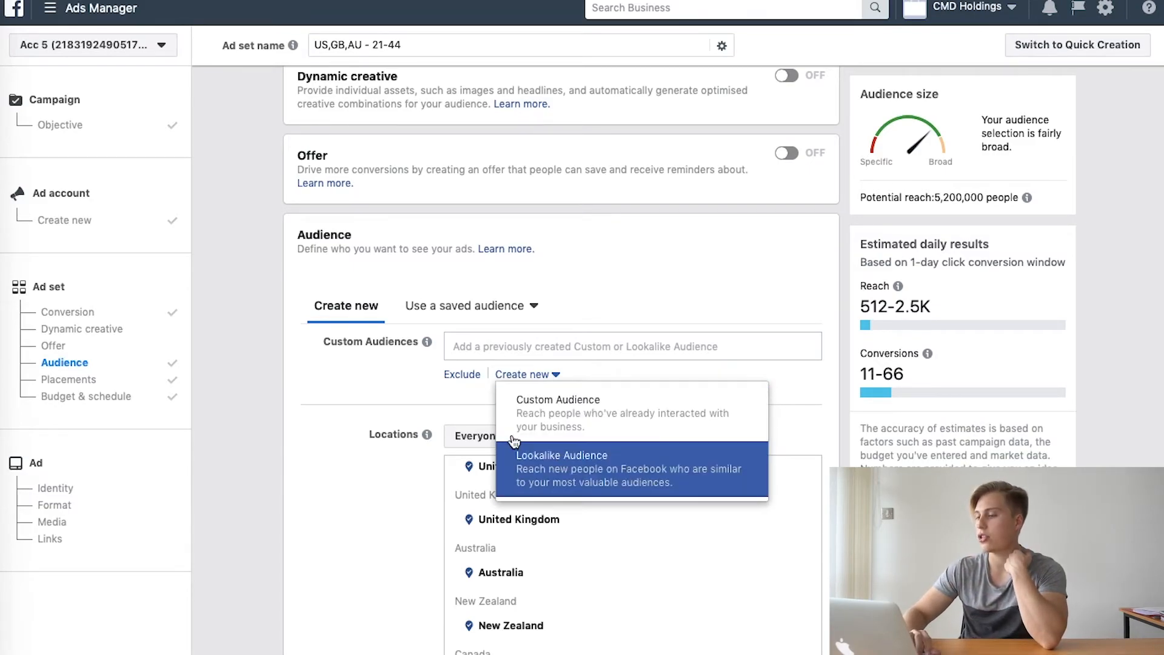
click(394, 411)
Try including the custom audience CM - Insta Engaged 365 Days in the ad set, and remove it again
click(541, 343)
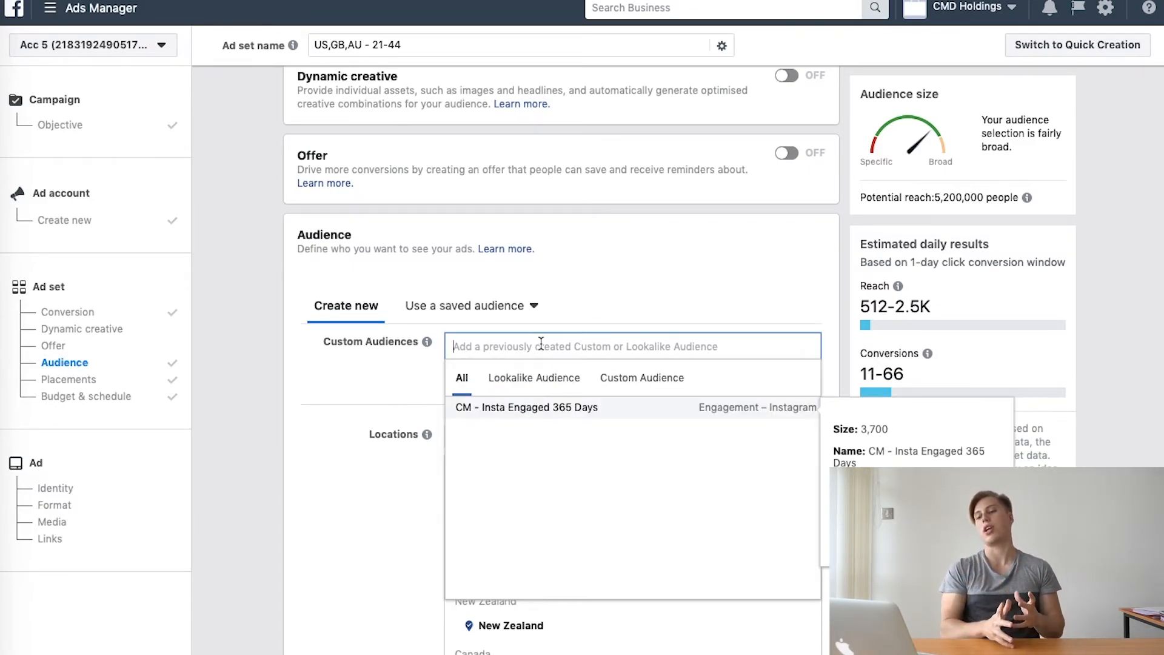
text(d)
key(BackSpace)
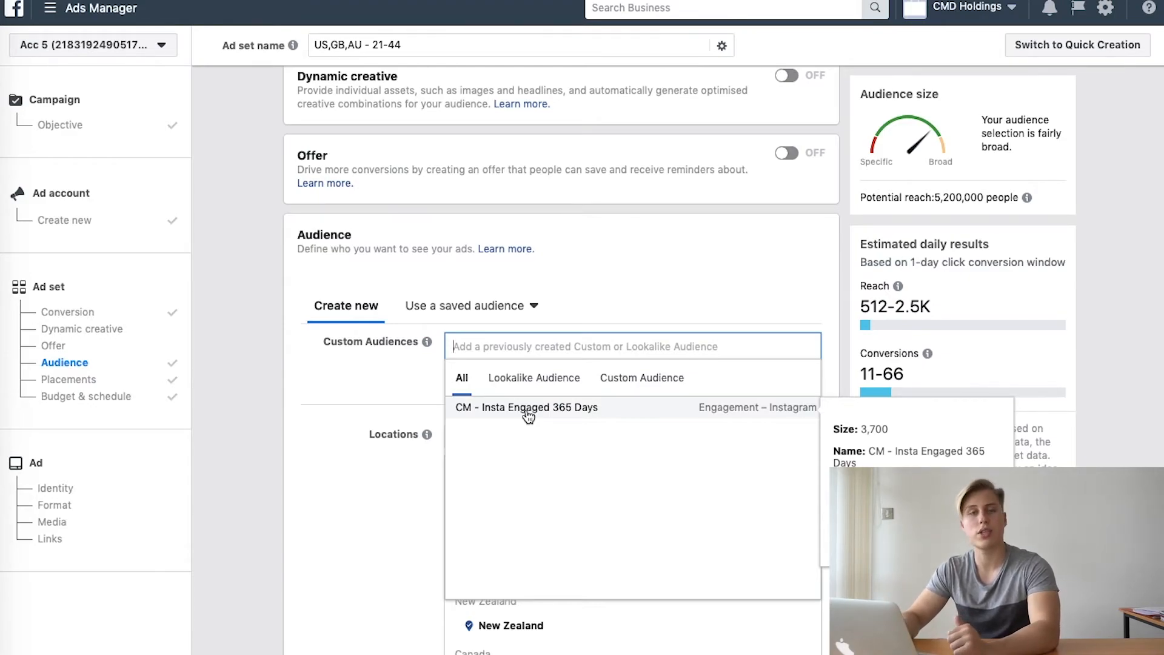
click(592, 417)
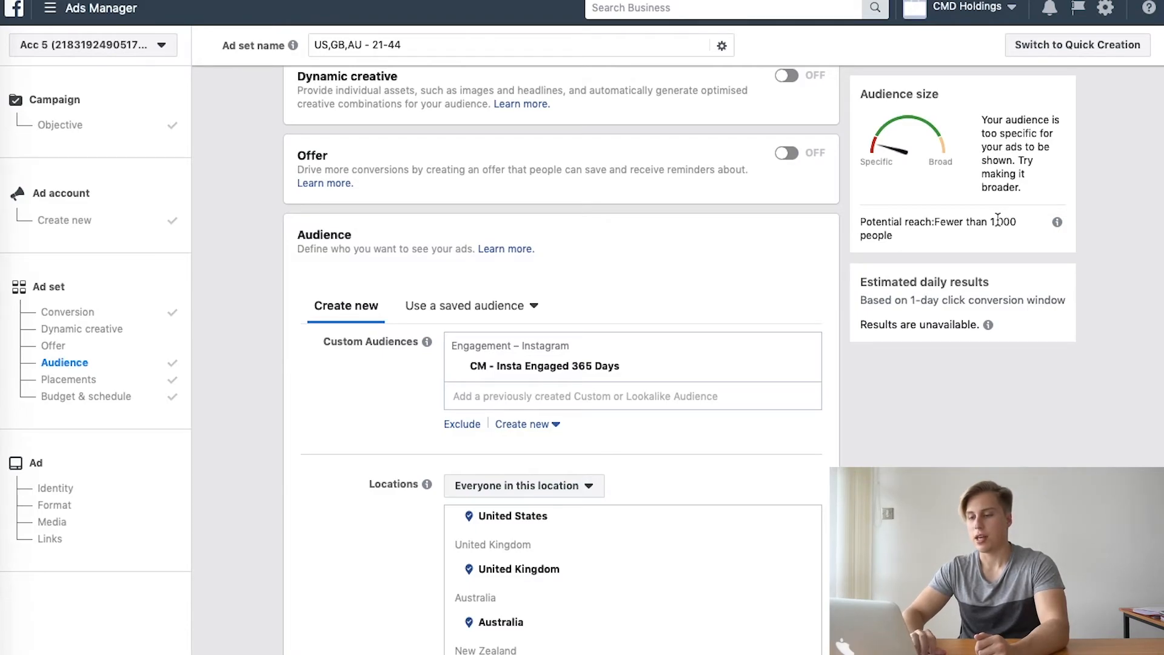
scroll(714, 270, down, 2)
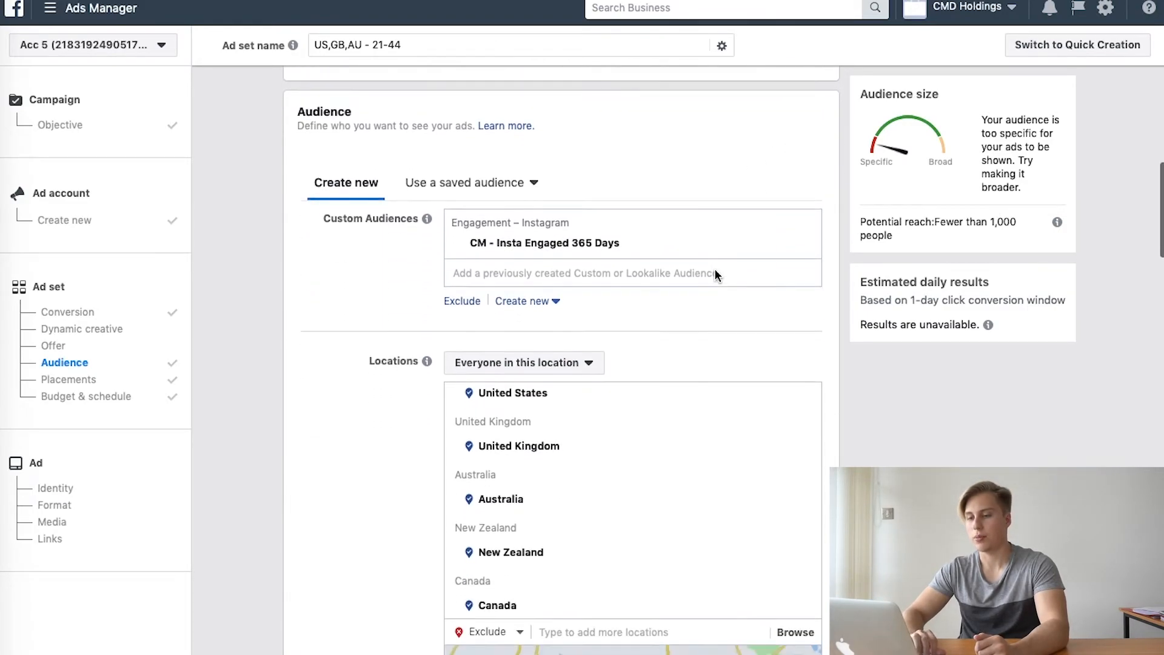
click(807, 245)
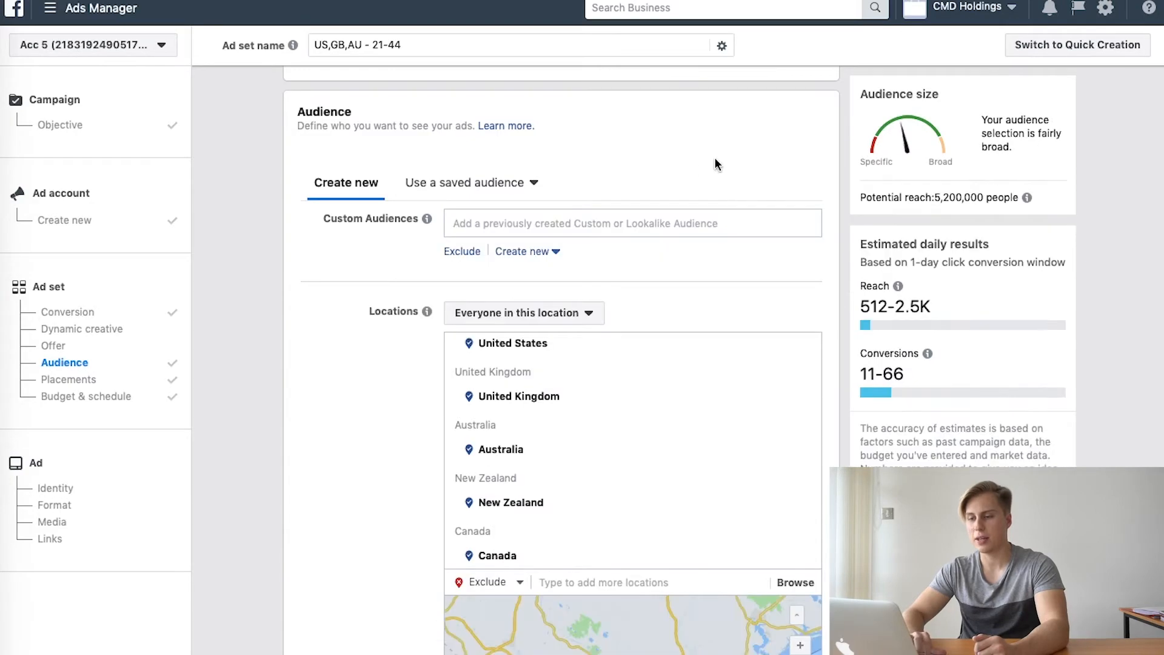
Choose Conversions as the ad delivery optimisation and 7 days after clicking or 1 day after viewing as the conversion window
scroll(709, 378, down, 15)
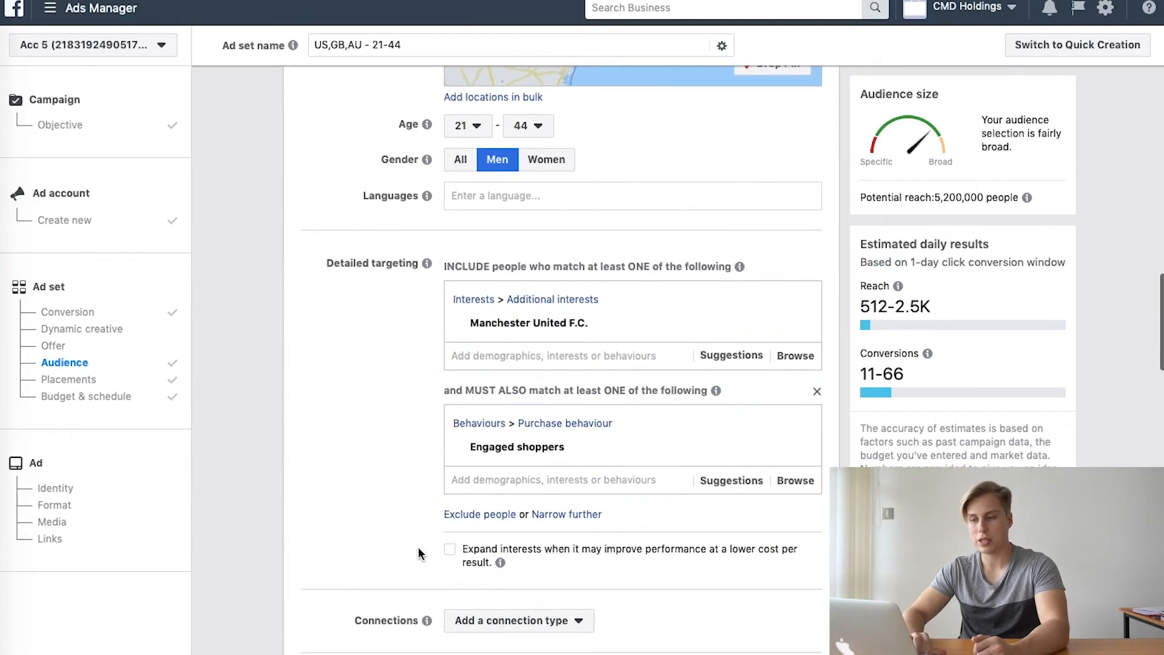
scroll(420, 554, down, 12)
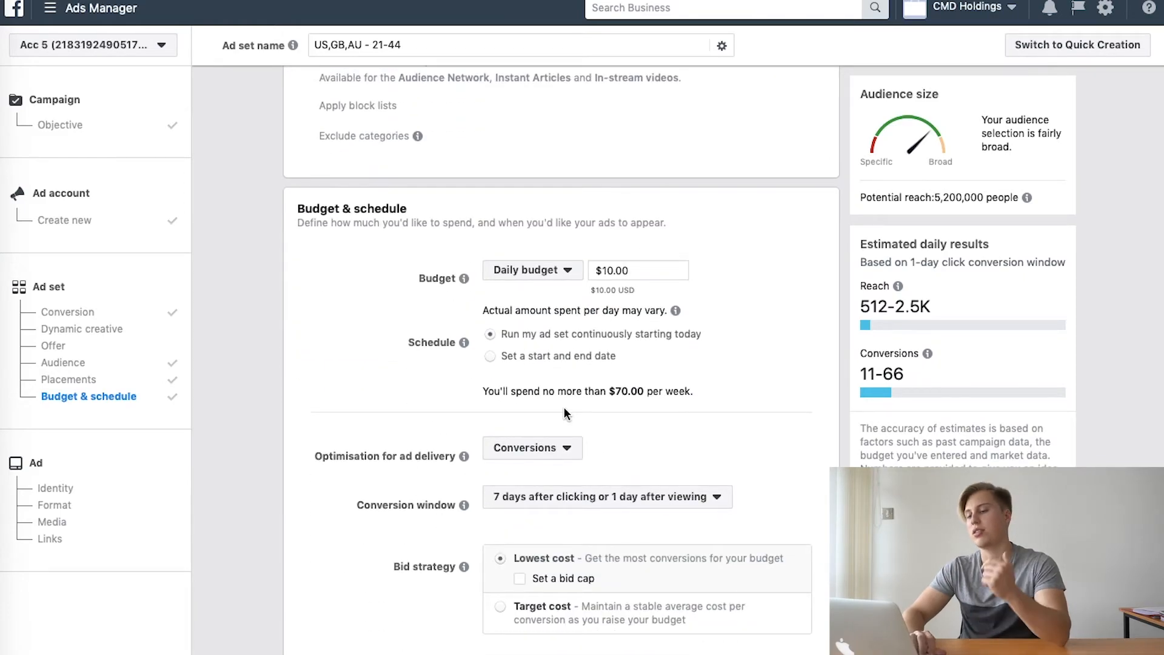
scroll(651, 376, down, 2)
scroll(651, 376, down, 1)
click(550, 283)
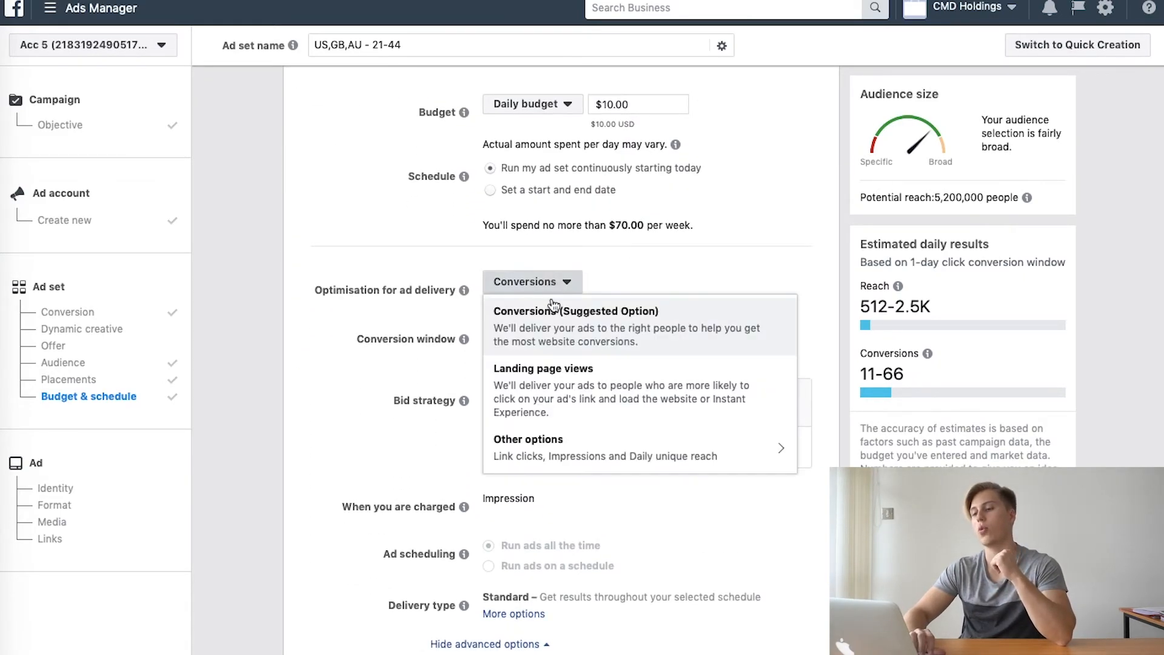
click(553, 338)
click(665, 333)
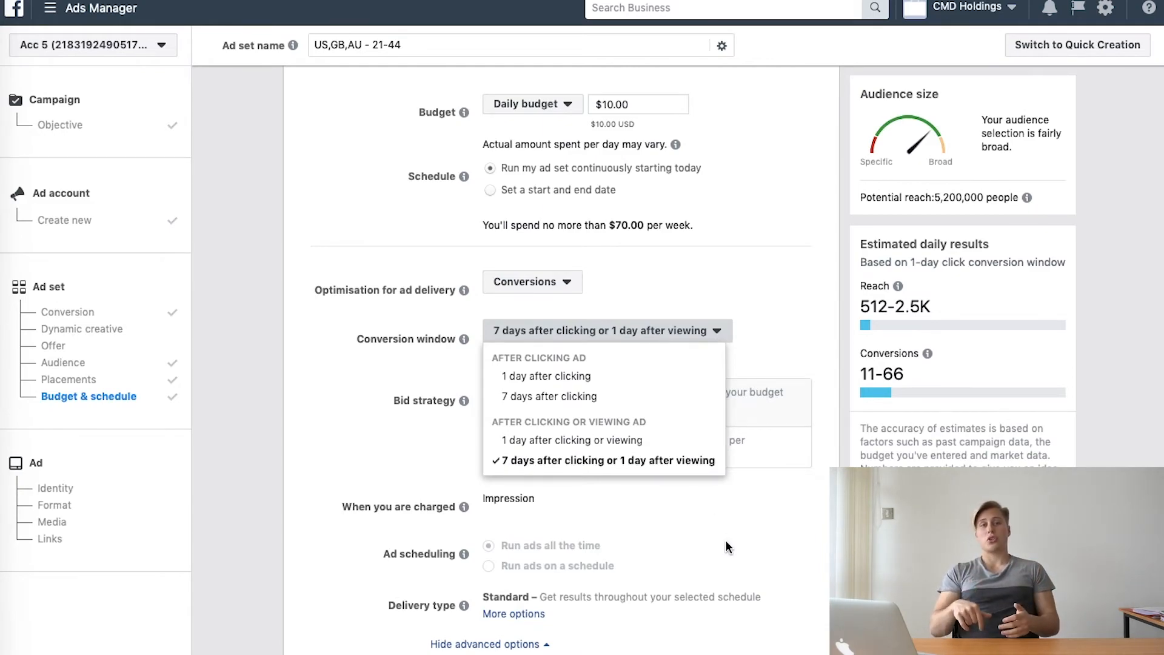
click(687, 462)
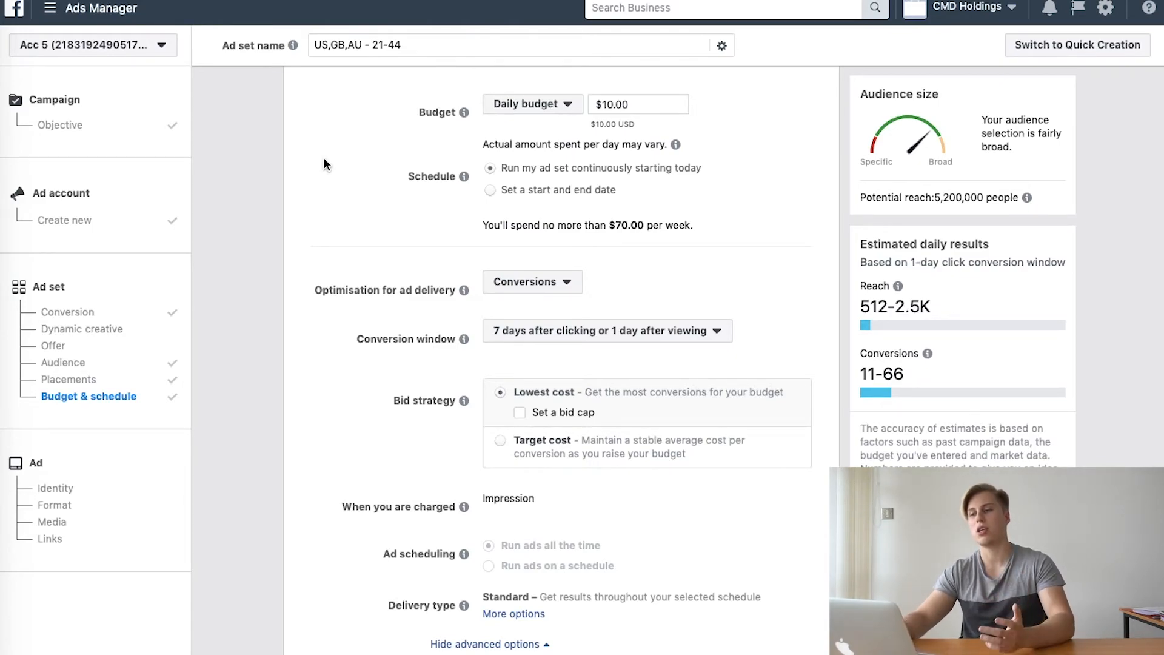
scroll(324, 163, down, 2)
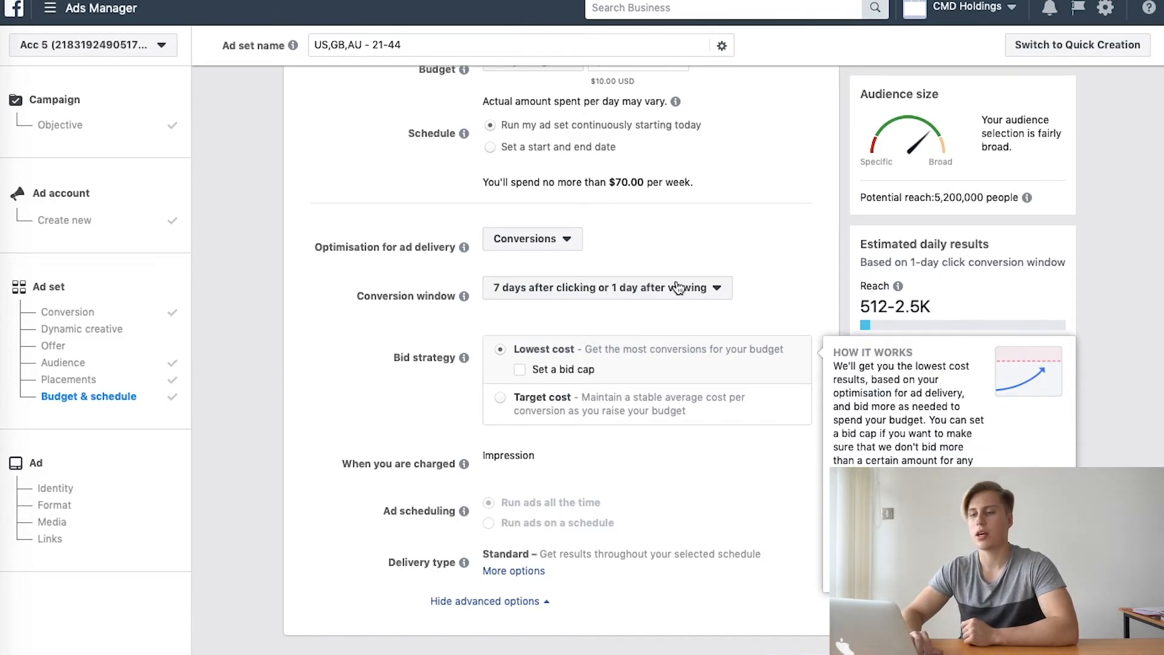
mouse_move(564, 394)
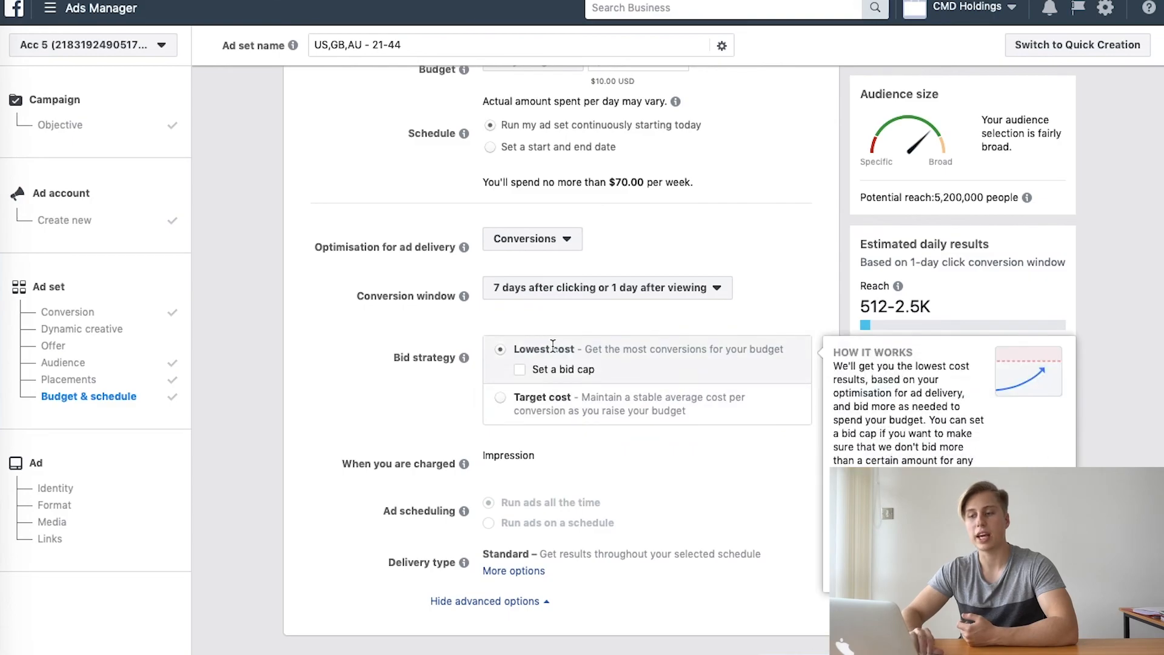
Replace the ad set name with "Man U -> Big 5 -> ES ->" to reflect its interest targeting
scroll(659, 427, up, 3)
scroll(659, 430, up, 15)
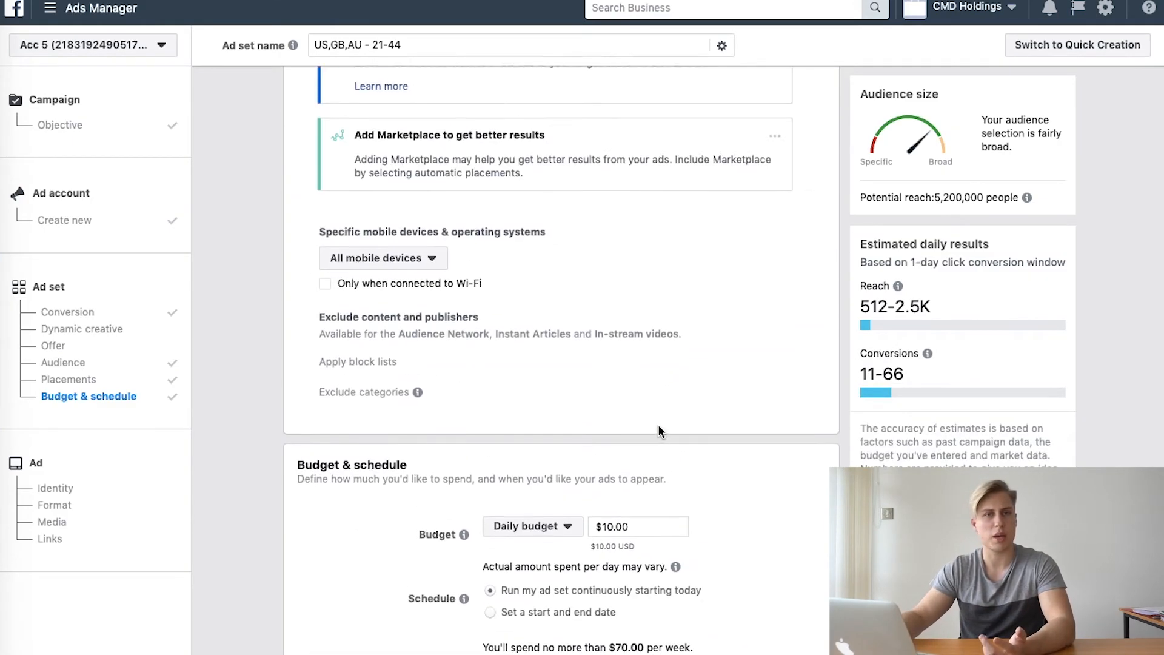
scroll(423, 304, up, 15)
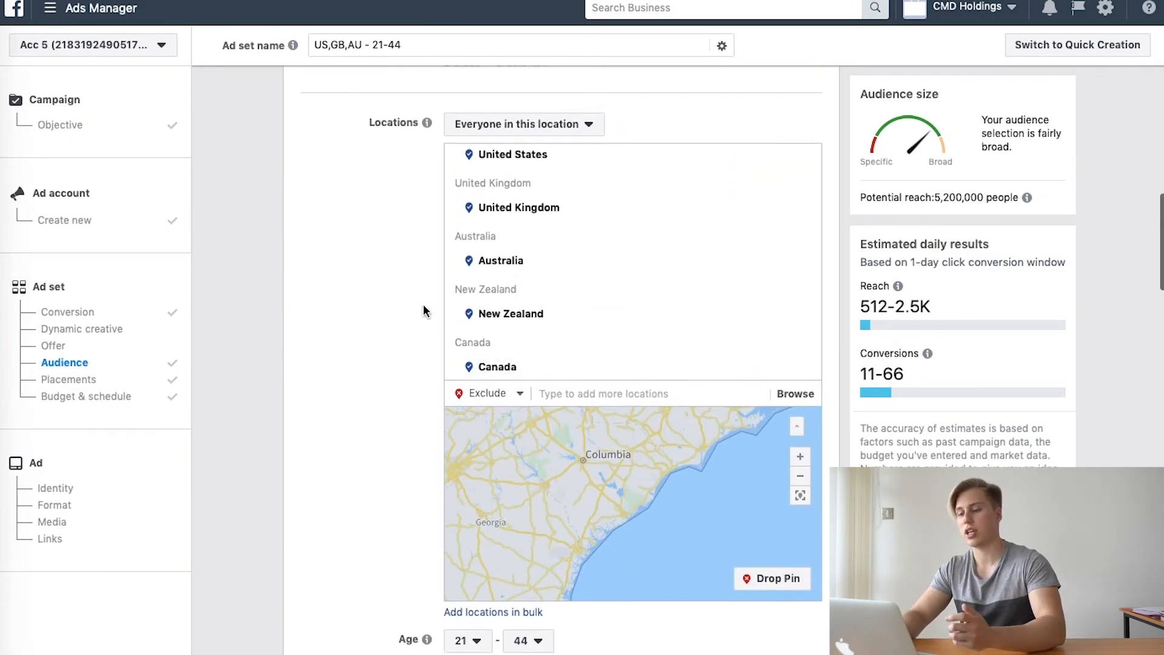
click(510, 100)
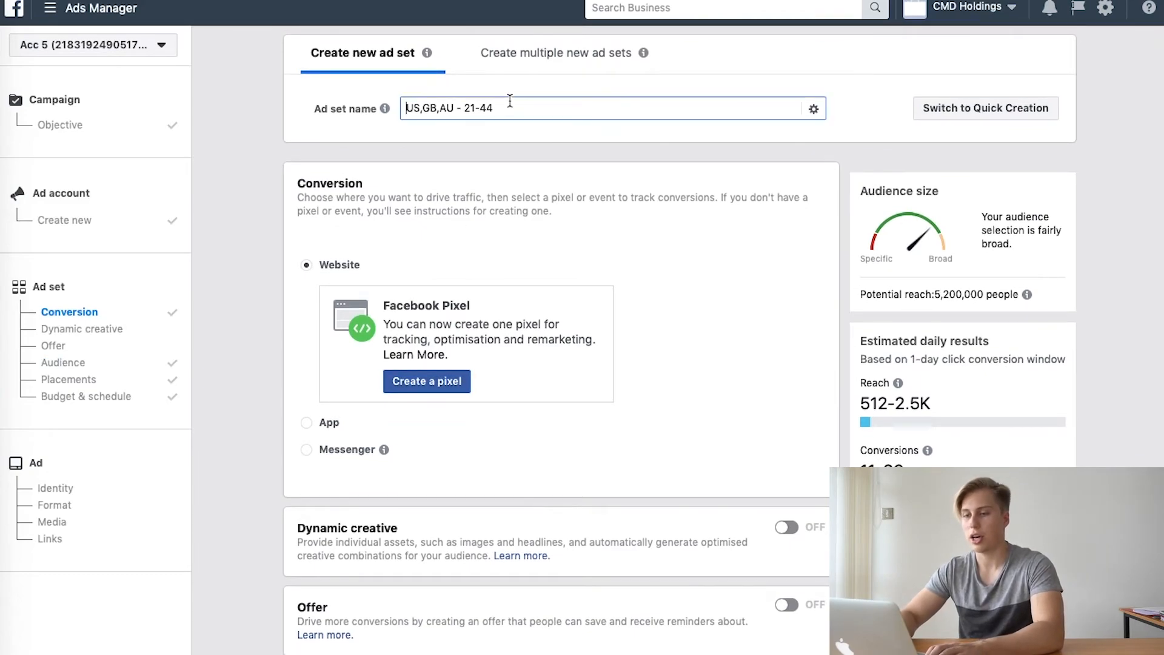
triple_click(513, 104)
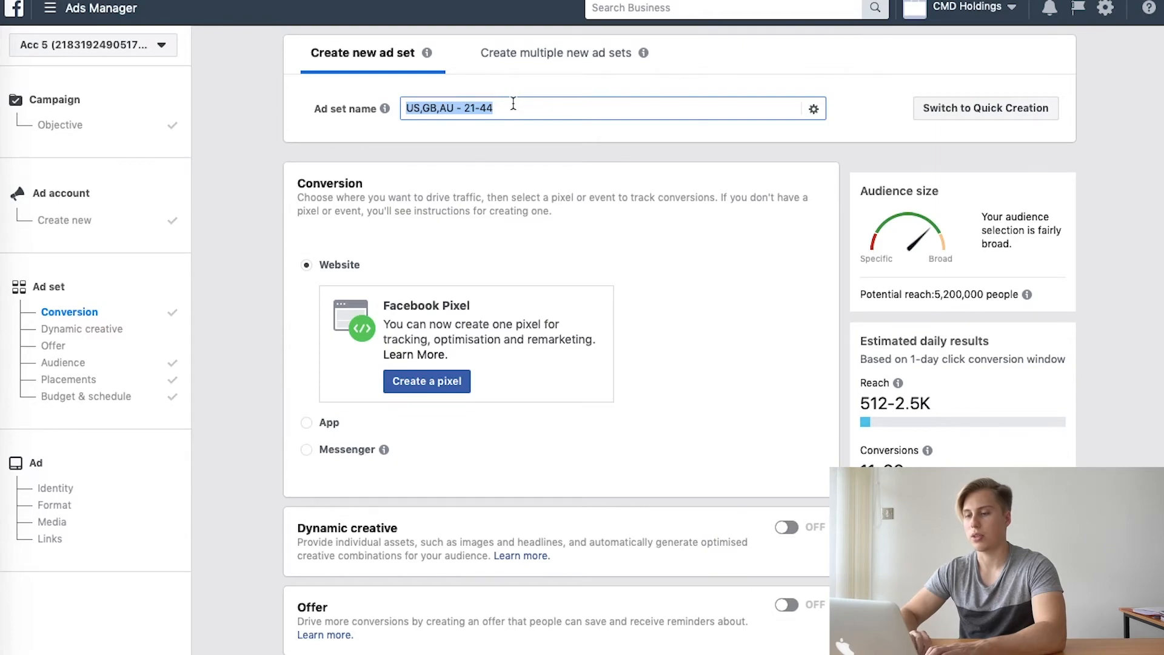
text(Man)
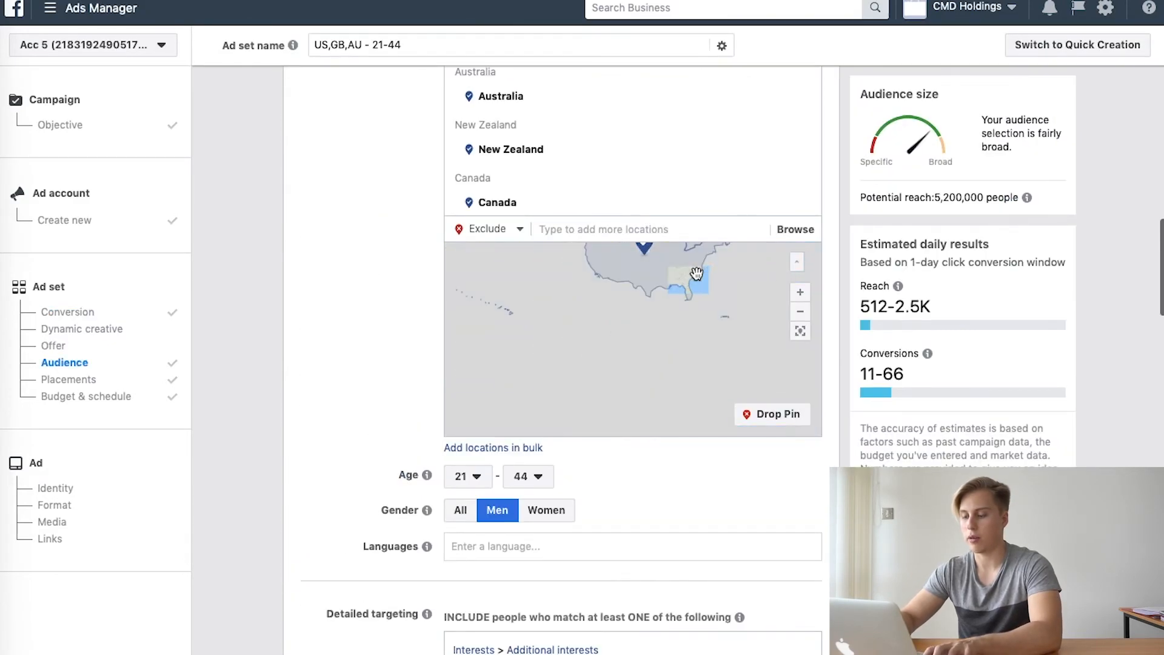
text(U -> )
text(Top)
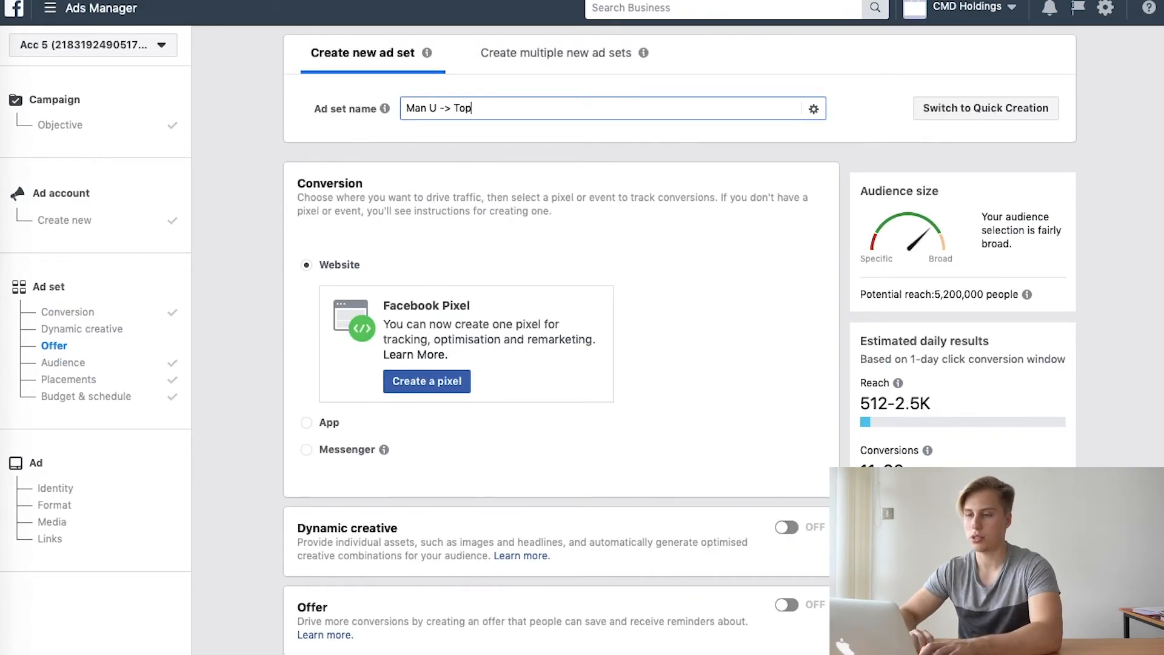
key(BackSpace)
key(BackSpace)
key(BackSpace)
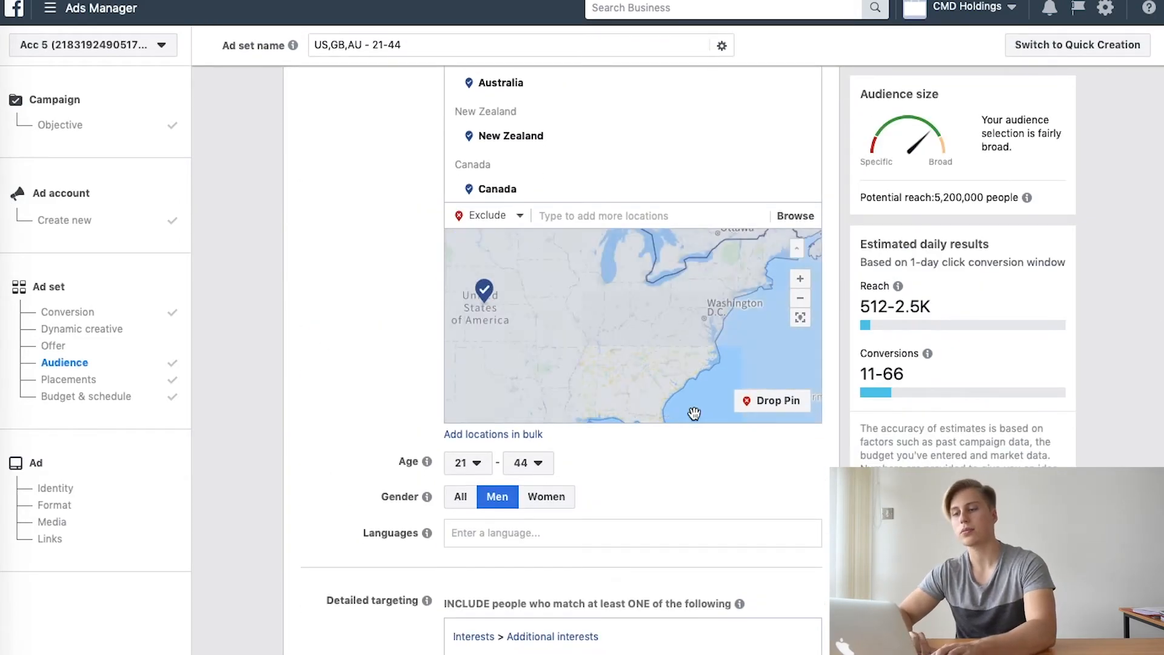
scroll(691, 494, up, 7)
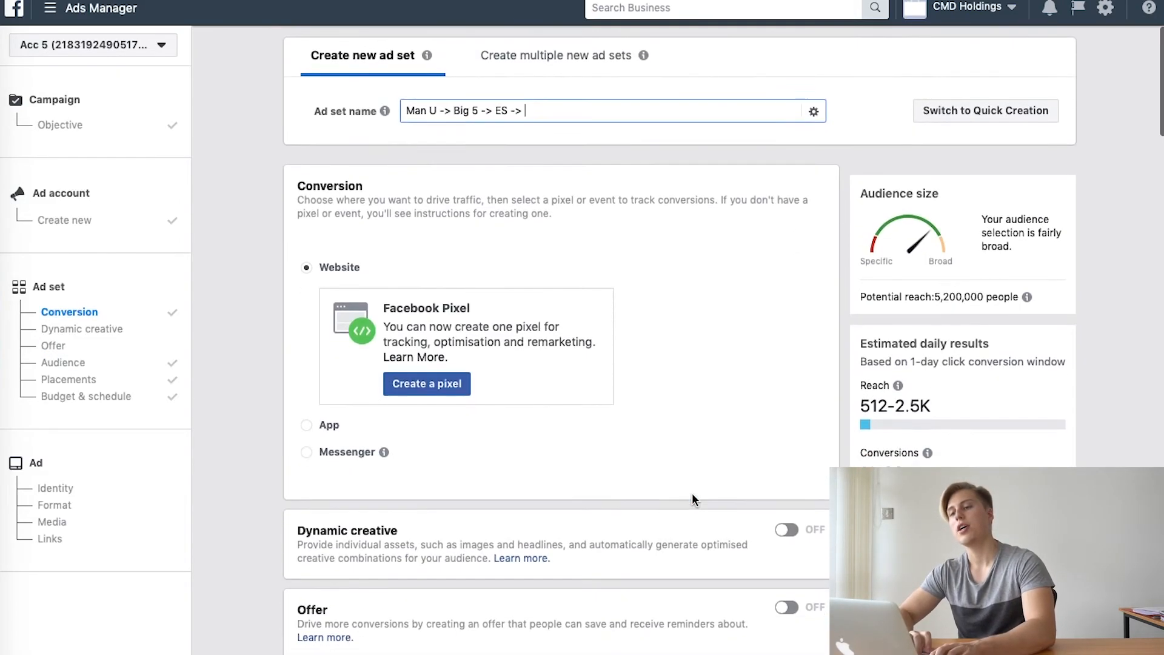
Append the age range and gender "21-44 M" to the end of the ad set name
text(21044)
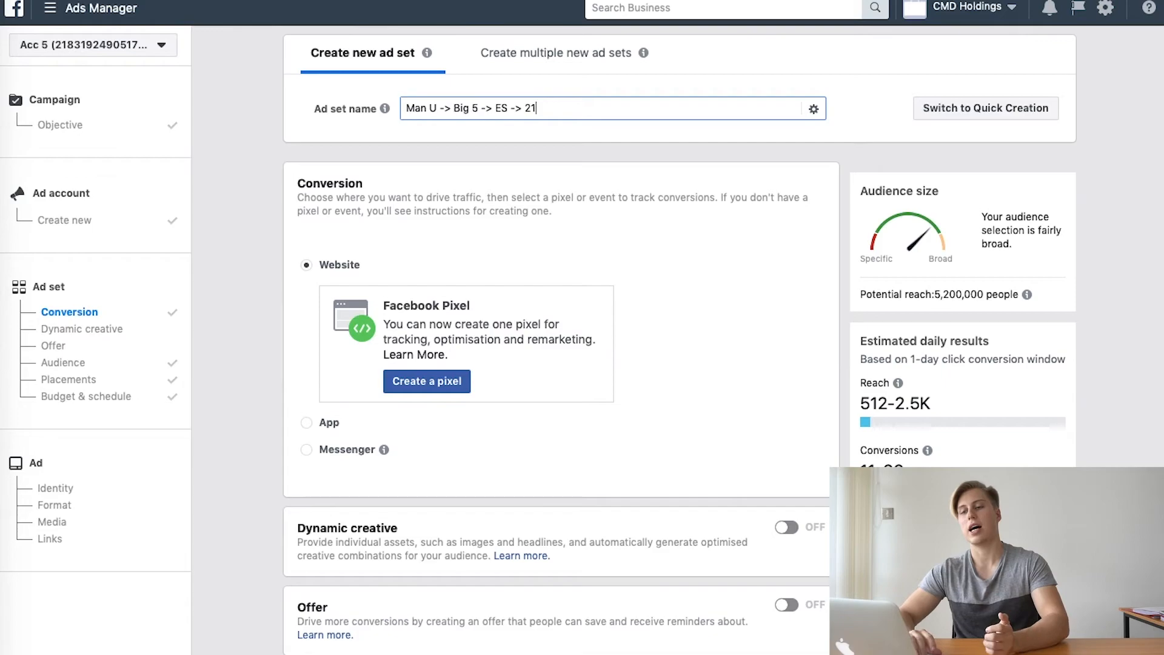
key(BackSpace)
key(BackSpace)
key(BackSpace)
key(BackSpace)
text(-)
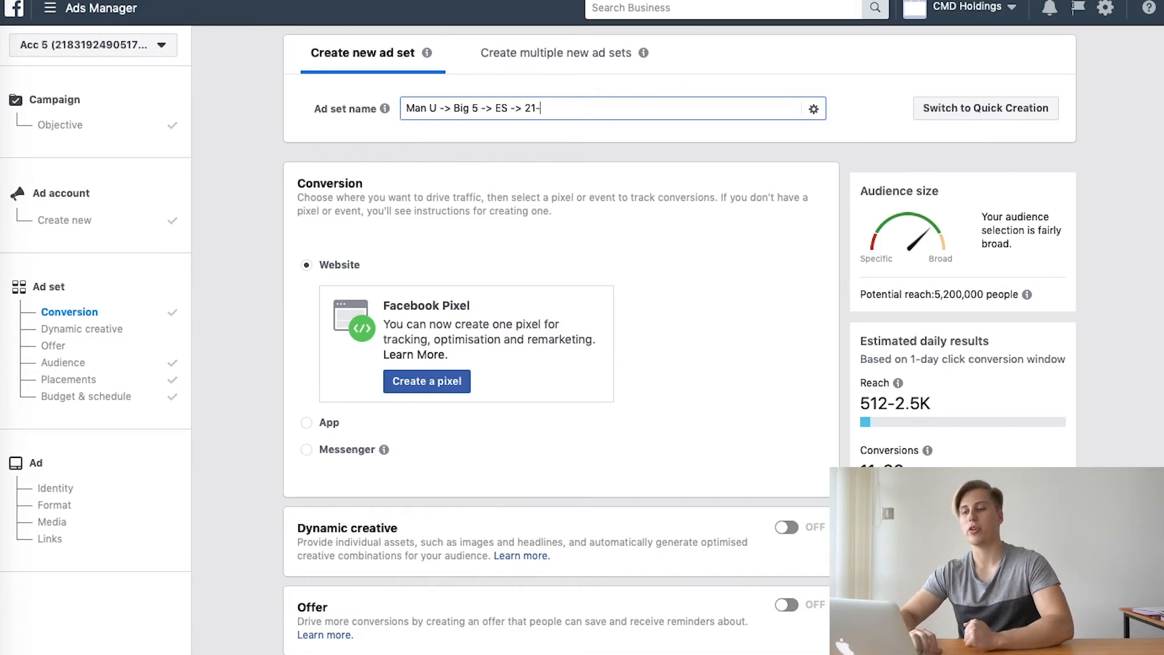
text(44 M)
click(755, 241)
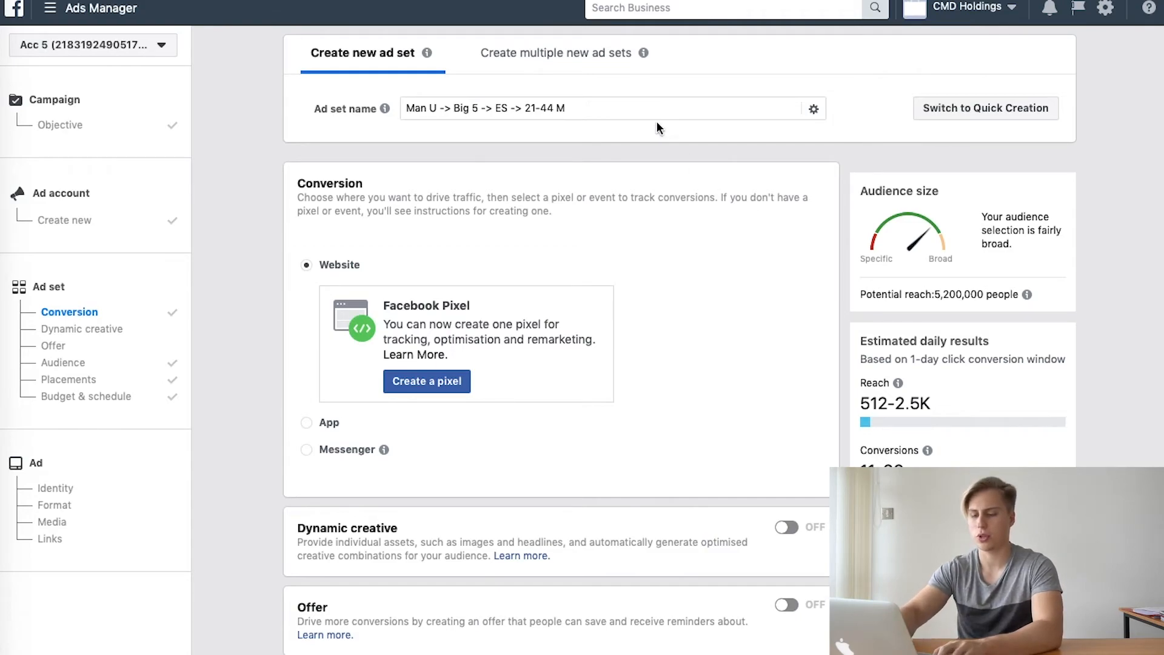
Add the daily budget "- $10" to the end of the ad set name
click(614, 113)
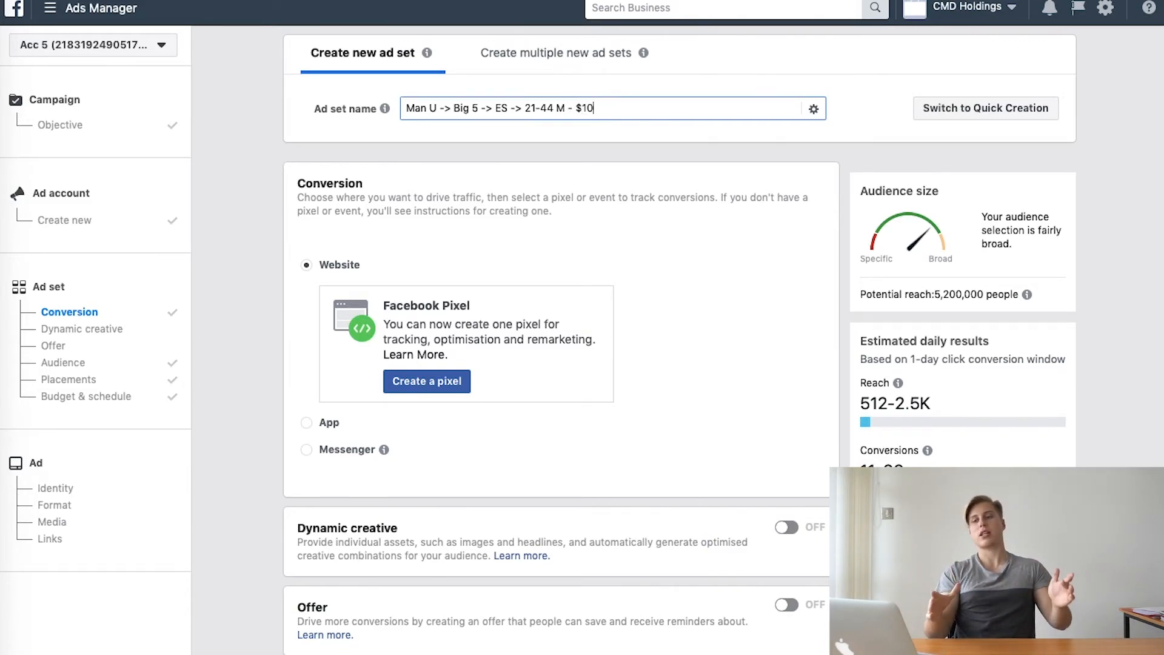
click(763, 285)
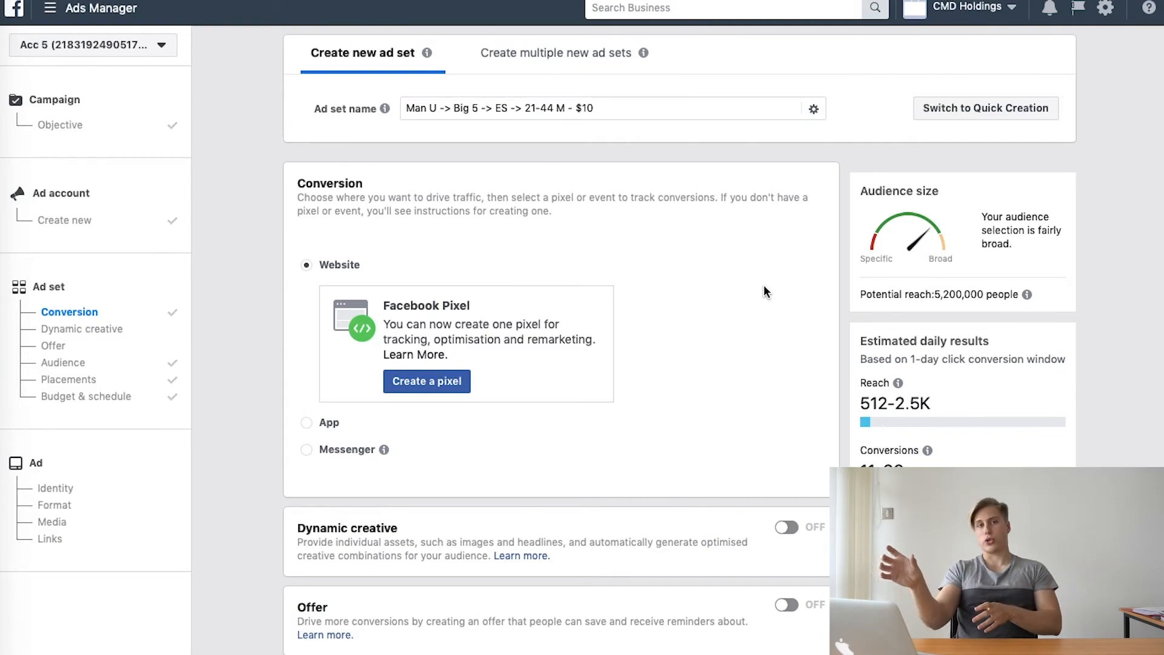
click(528, 106)
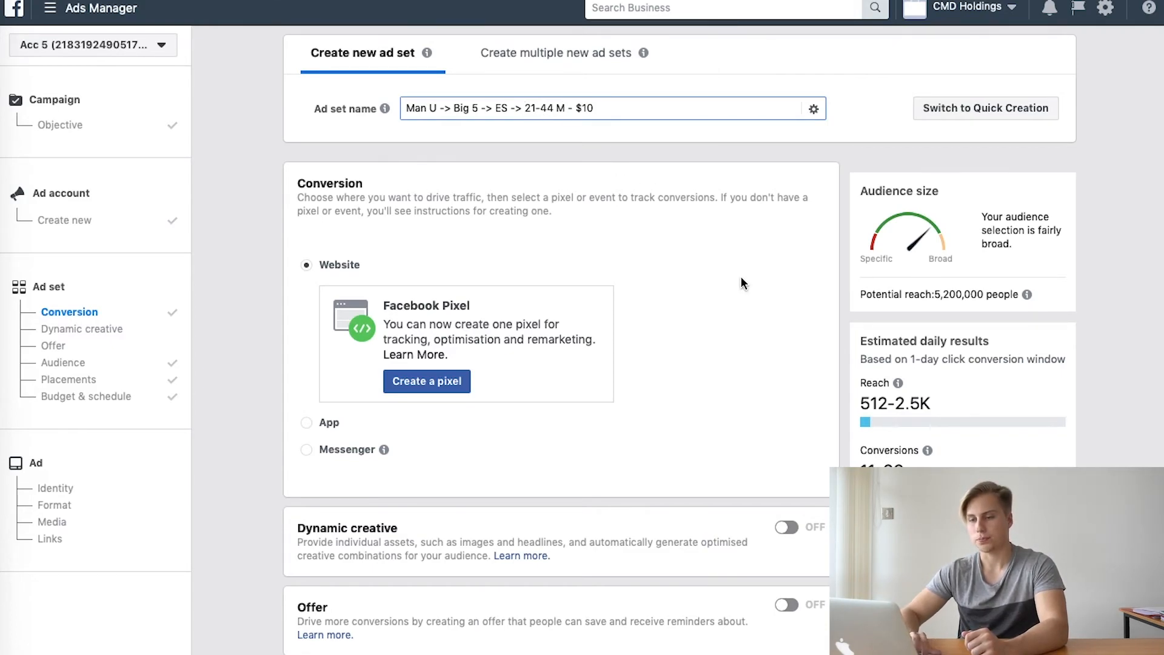
Continue from the ad set to the ad level and look over the ad's Identity settings
scroll(741, 277, down, 15)
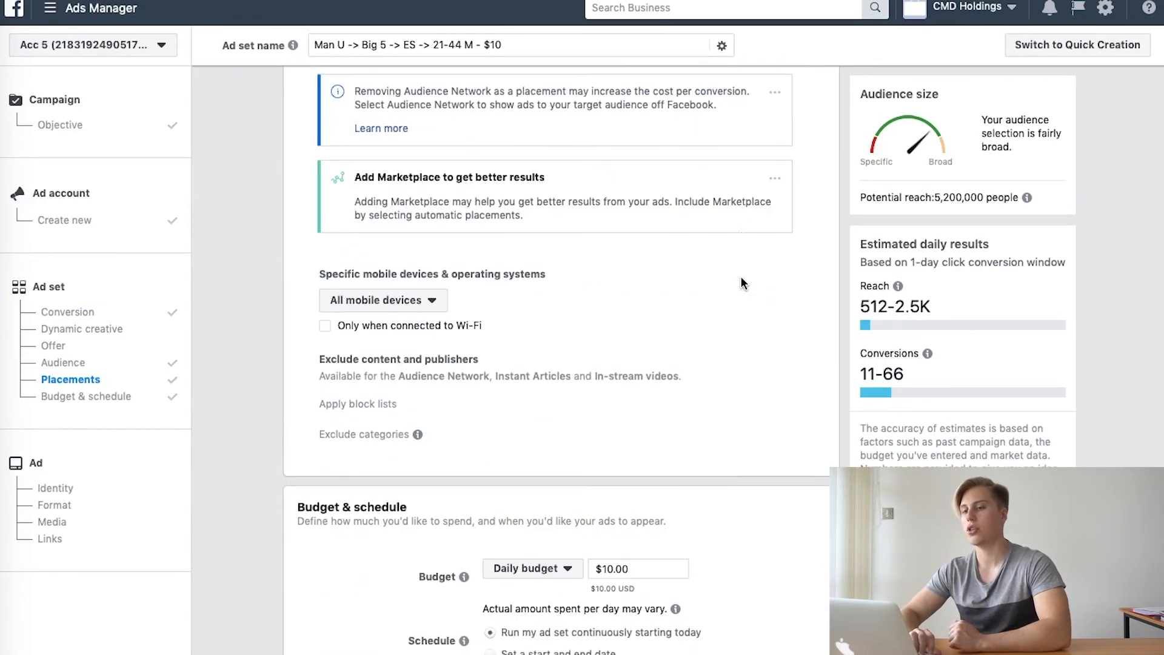
scroll(741, 276, down, 8)
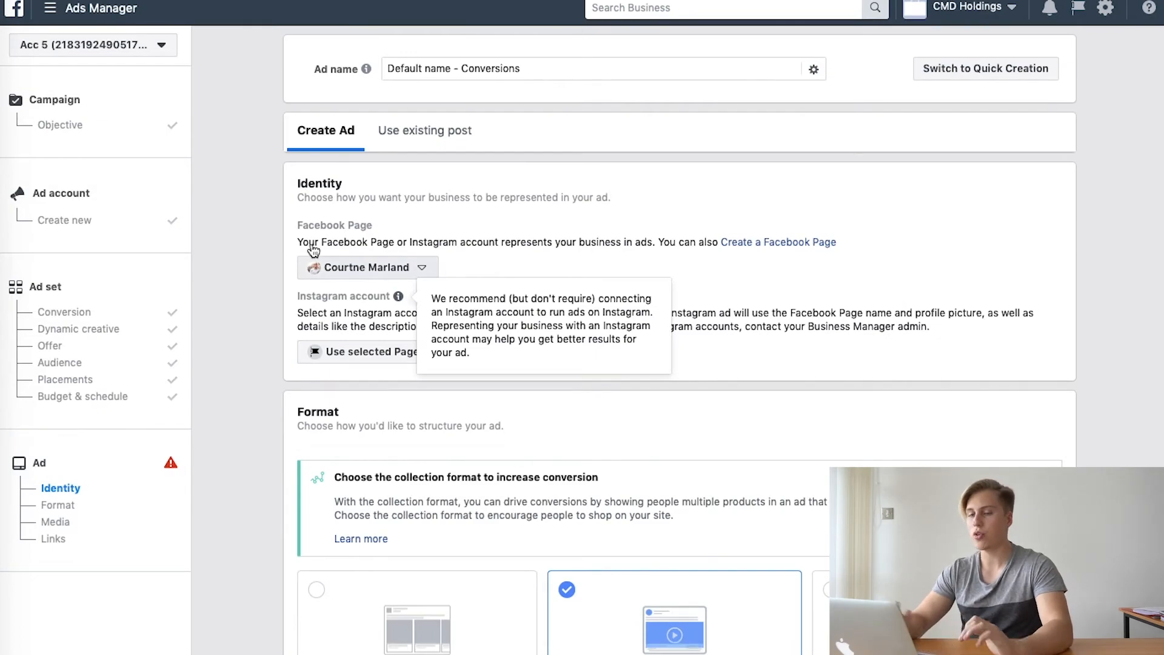
scroll(646, 293, up, 1)
scroll(647, 293, down, 1)
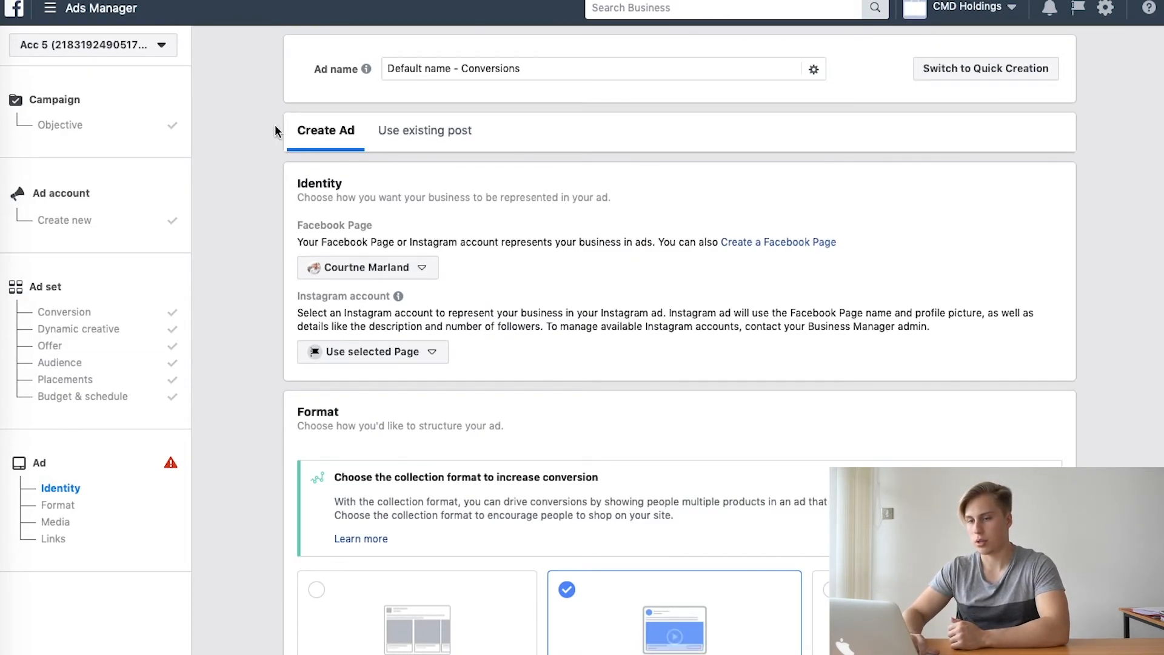
Look at the Page posts entry among the business tools, and look over the ad's format and media settings
click(117, 20)
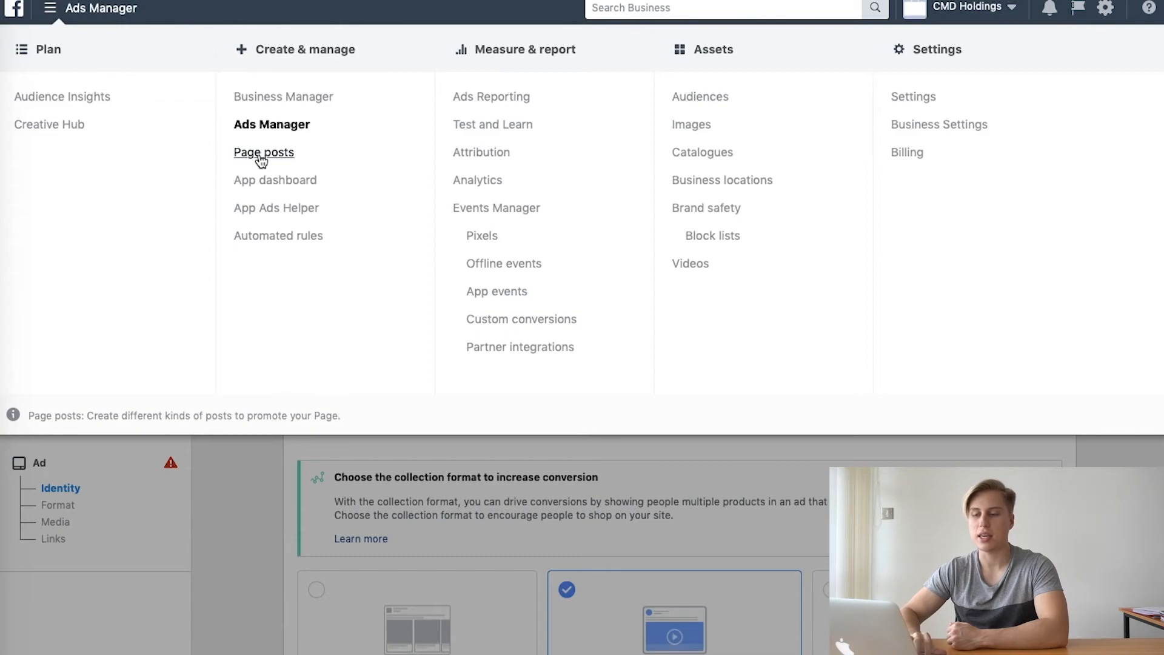
click(256, 501)
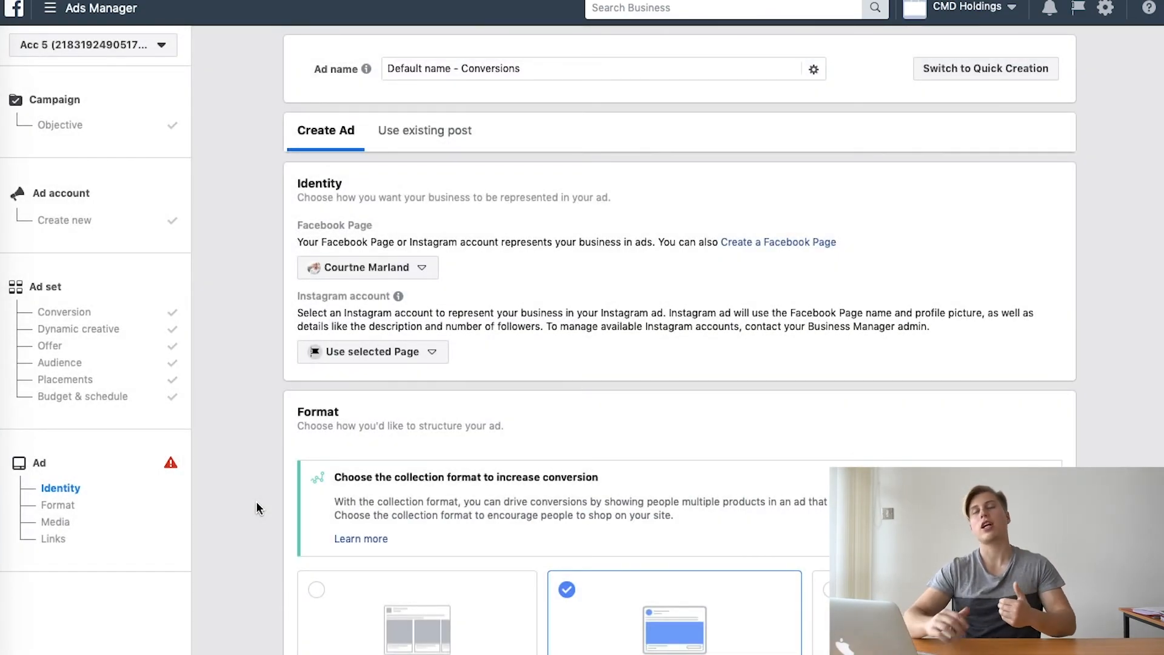
scroll(554, 431, down, 10)
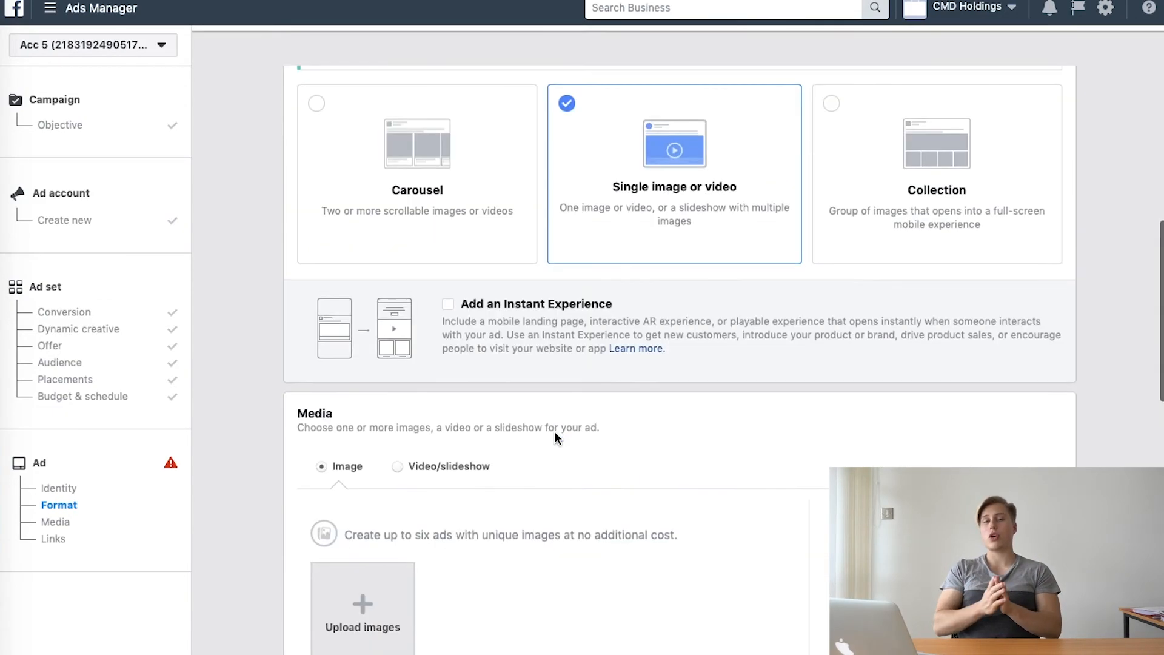
scroll(555, 431, down, 8)
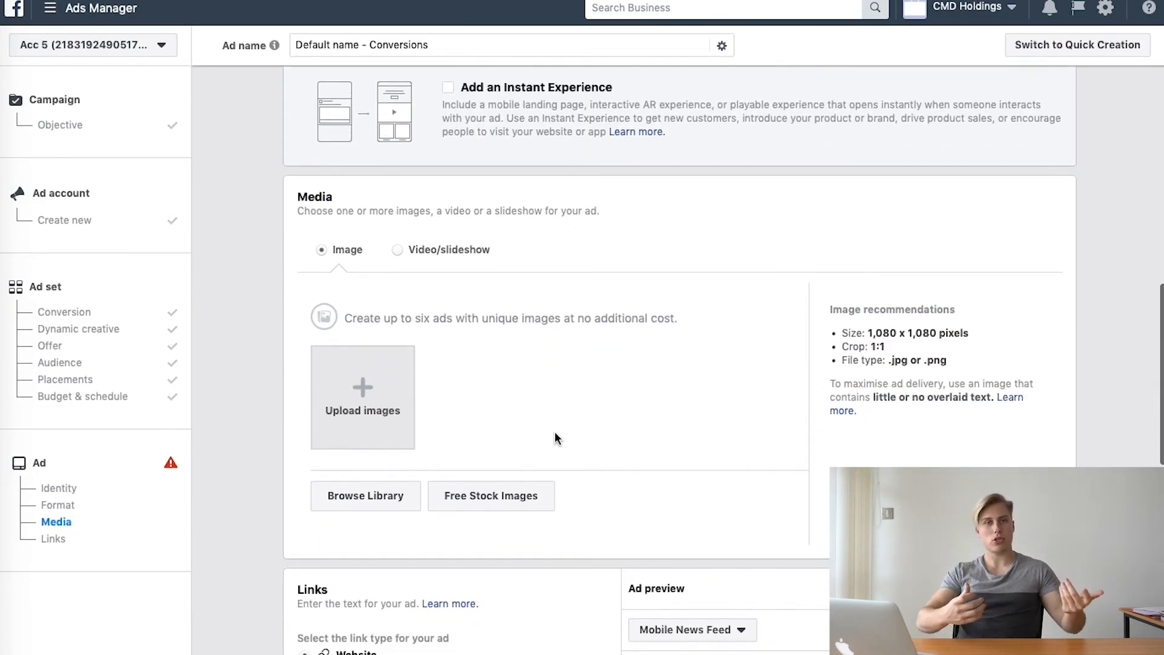
scroll(554, 431, up, 10)
scroll(555, 431, up, 7)
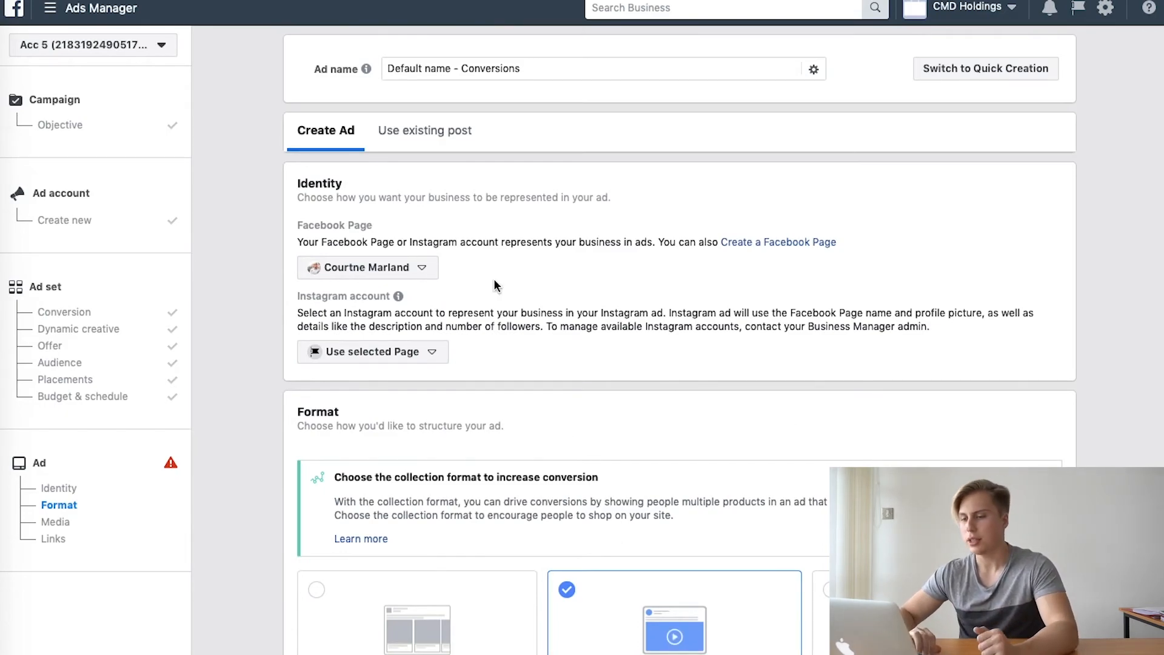
Try the Carousel format for the ad and look over its Links section and card preview
scroll(586, 351, down, 2)
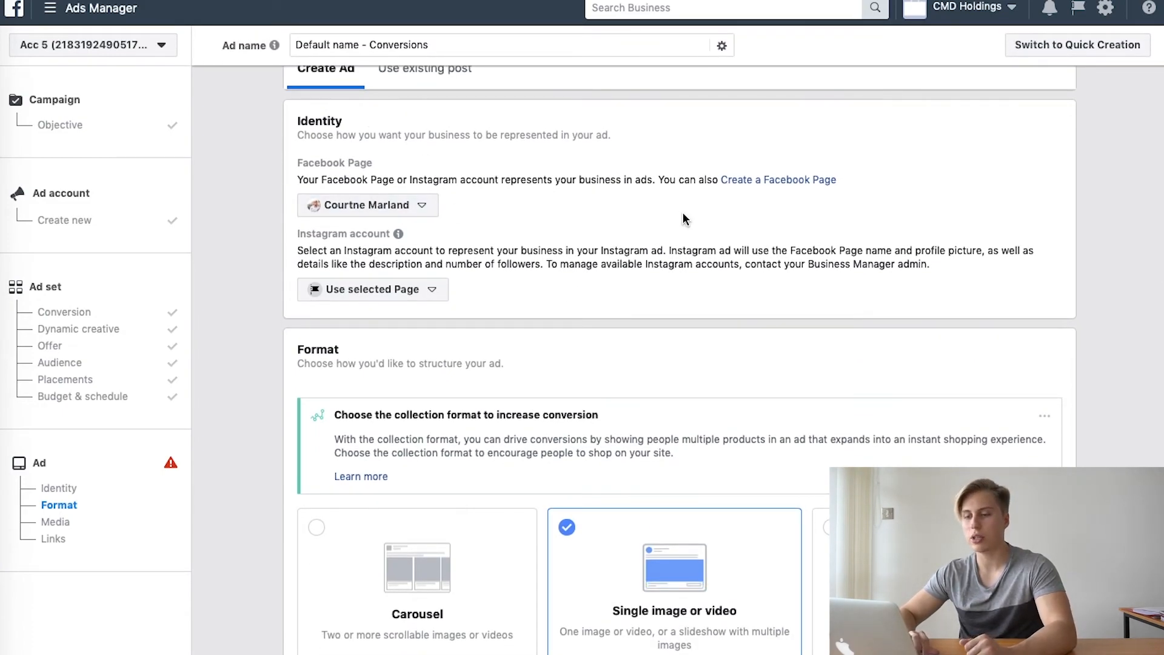
scroll(682, 219, down, 5)
scroll(517, 373, up, 4)
scroll(516, 371, down, 3)
click(427, 347)
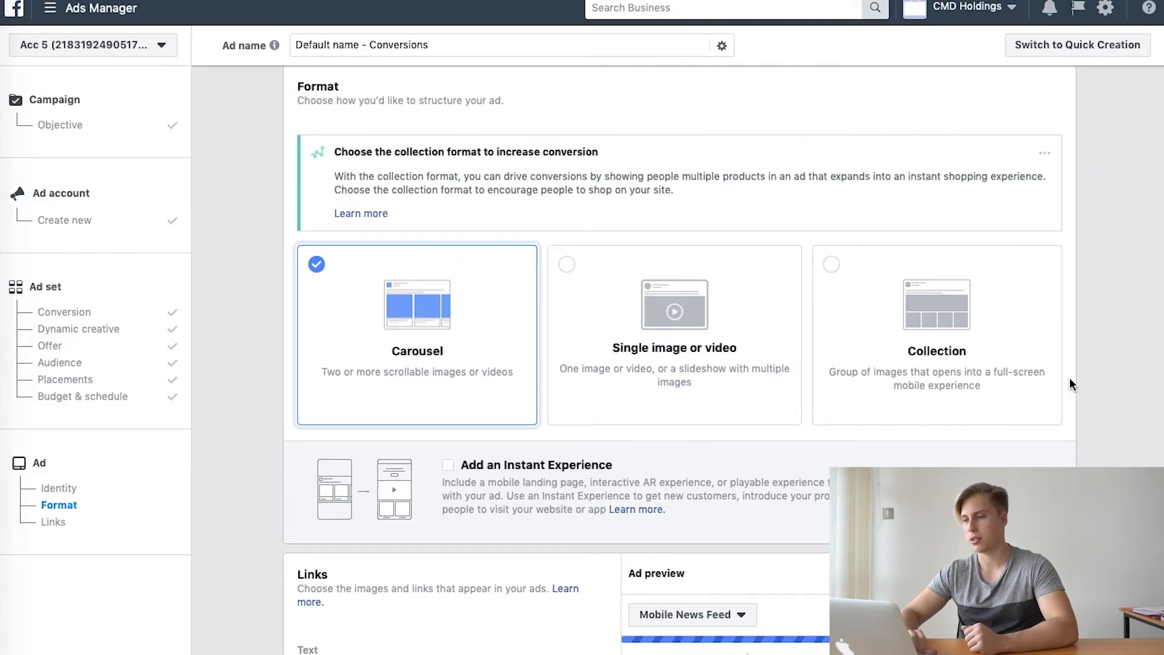
scroll(1070, 378, down, 8)
scroll(857, 254, up, 2)
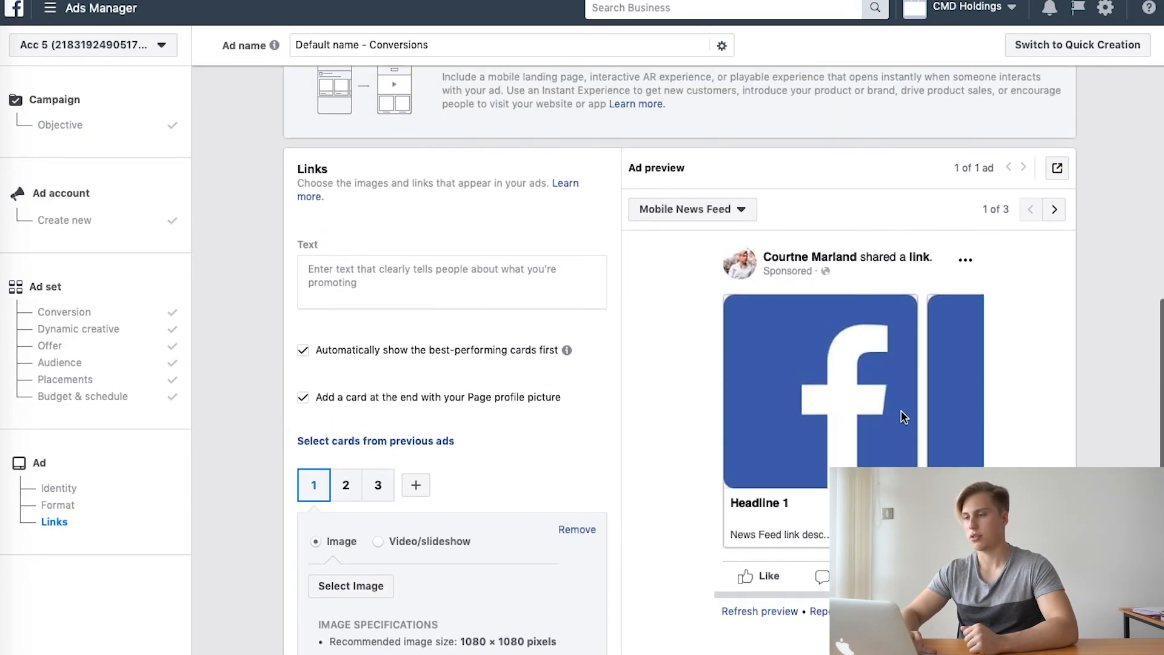
Preview the carousel ad as Instagram feed, advance to its next card, and return the preview to Mobile News Feed
click(742, 209)
click(755, 359)
scroll(956, 398, down, 3)
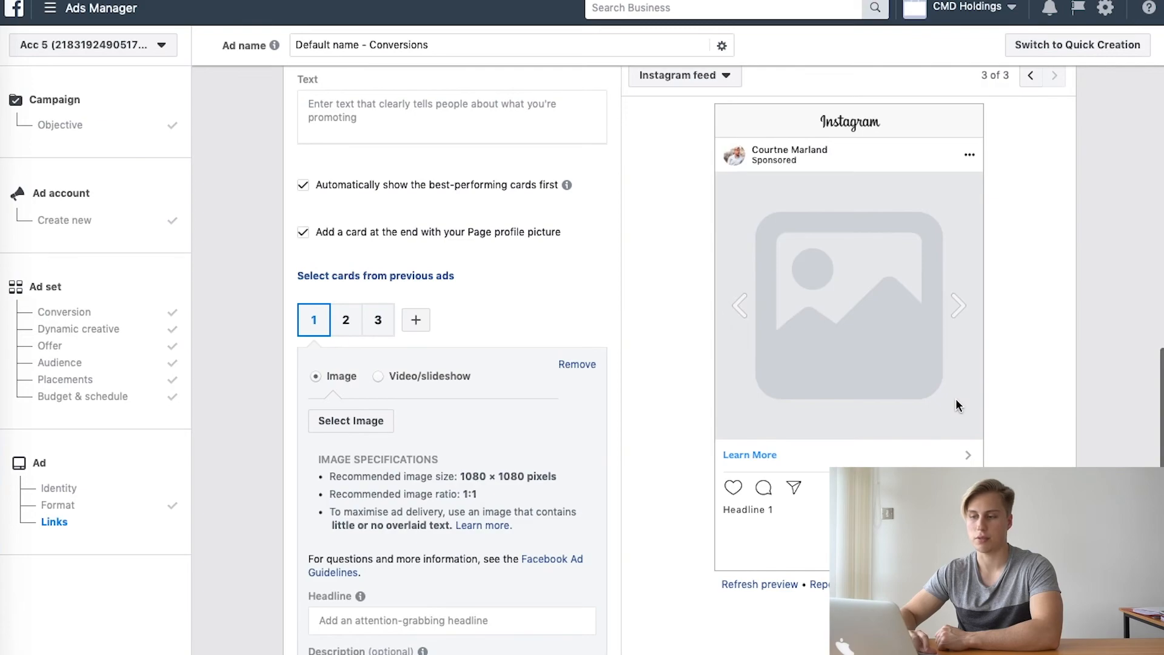
click(956, 309)
scroll(708, 152, up, 1)
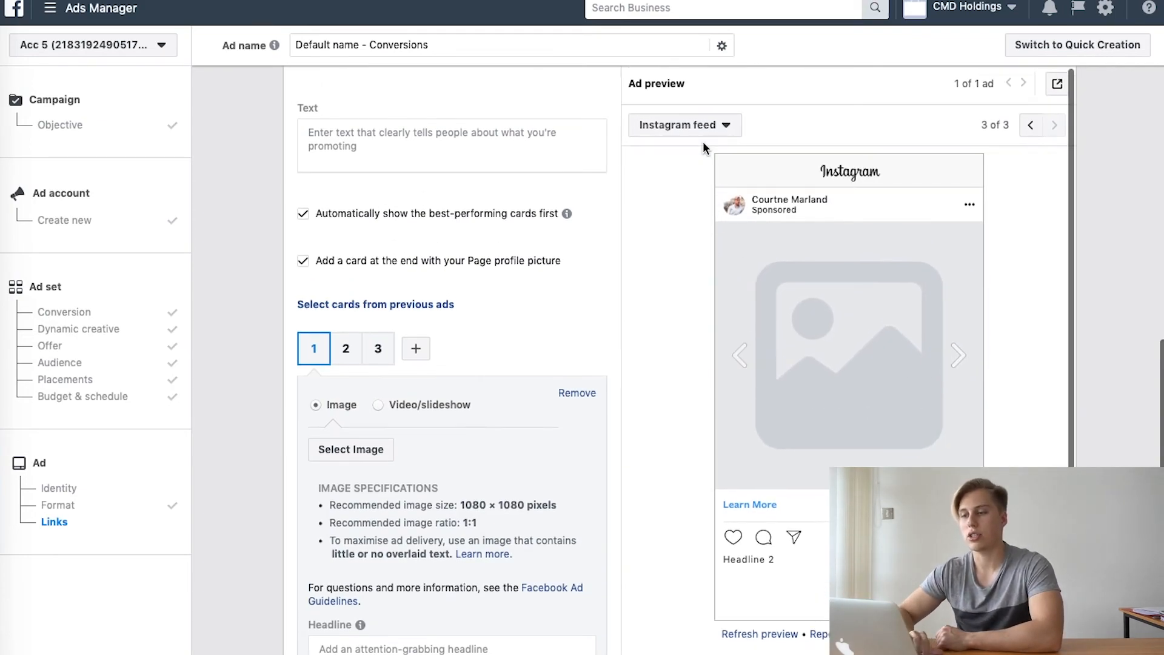
click(714, 123)
click(723, 160)
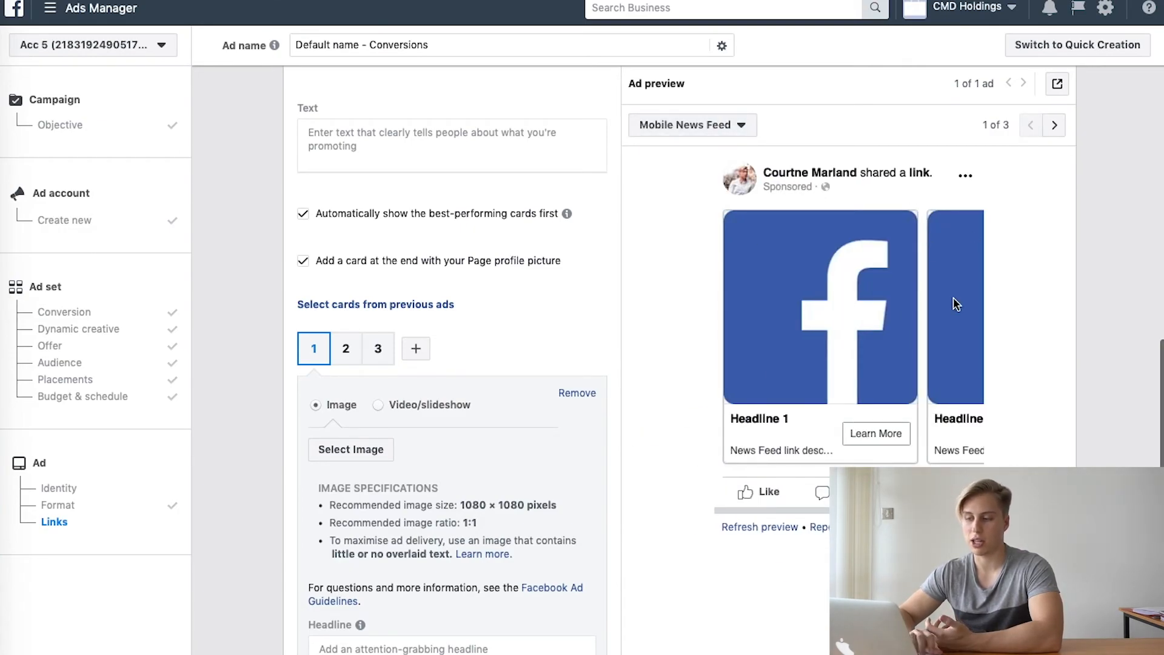
Set the ad format back to Single image or video
scroll(954, 298, up, 10)
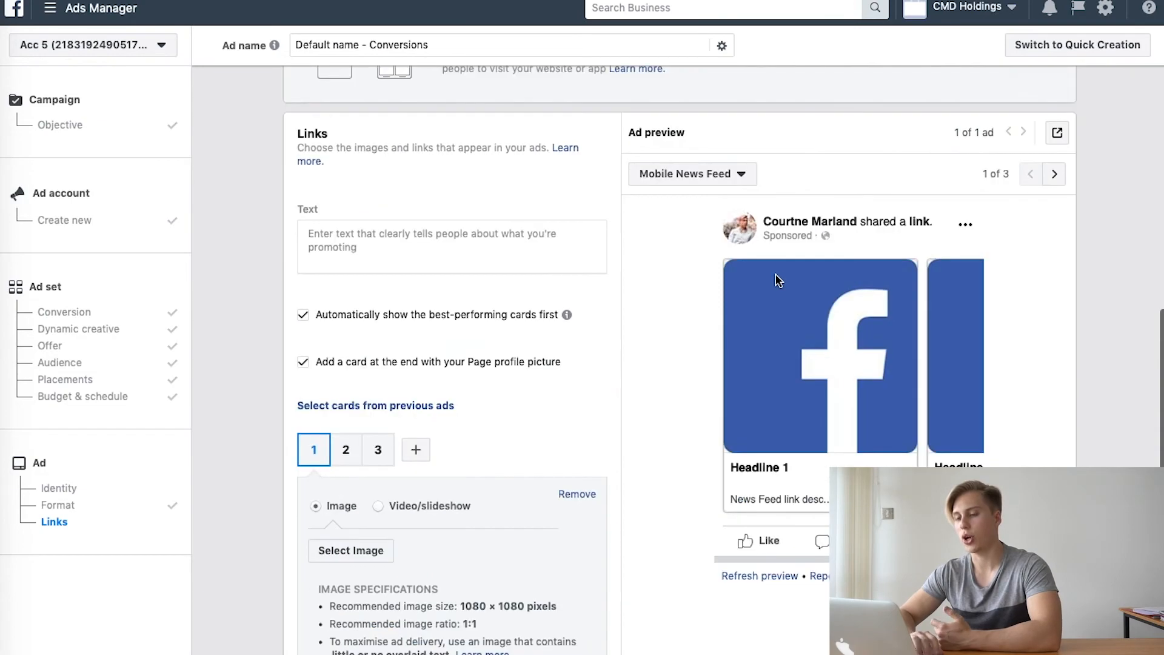
scroll(776, 274, down, 3)
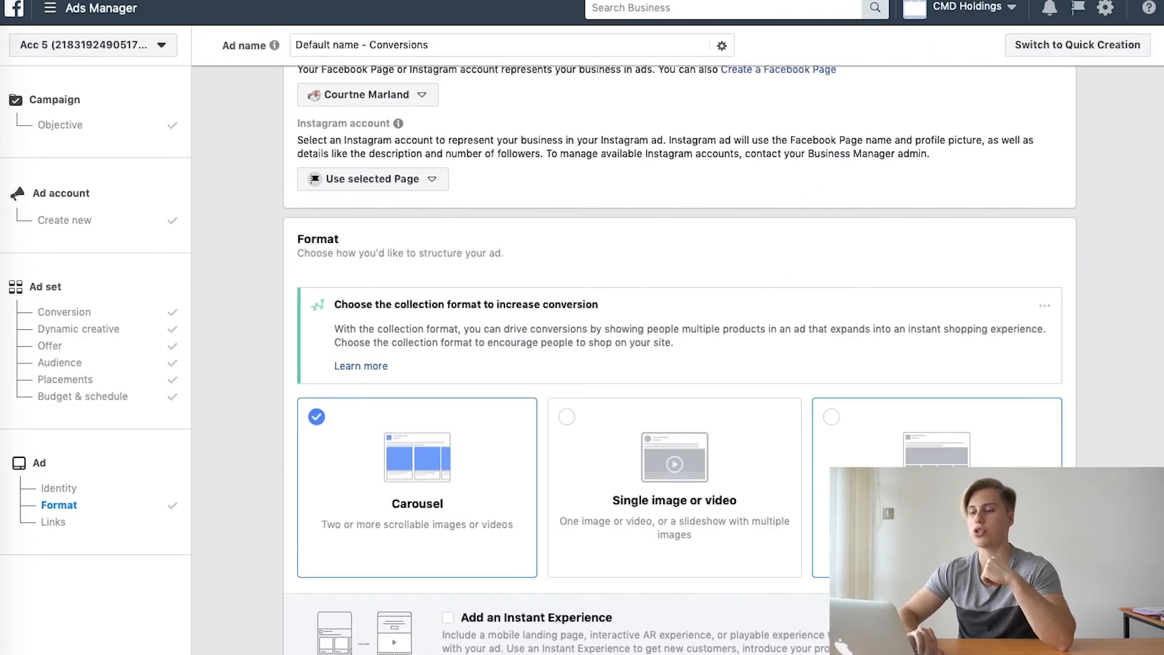
scroll(543, 452, down, 7)
scroll(543, 452, up, 6)
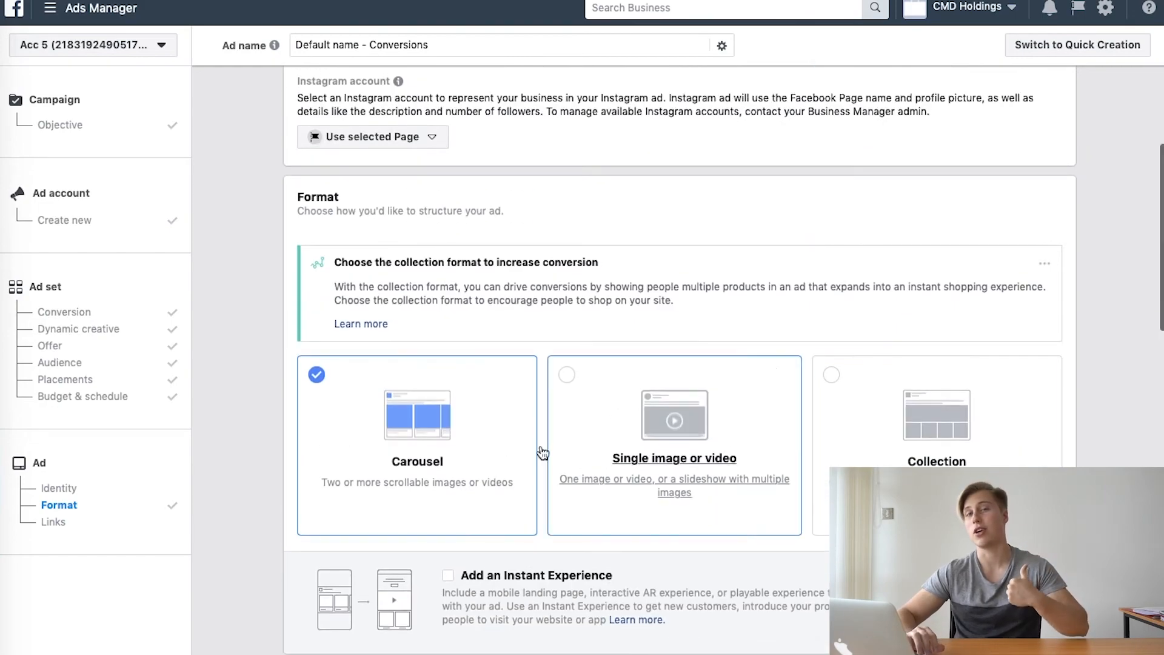
click(683, 414)
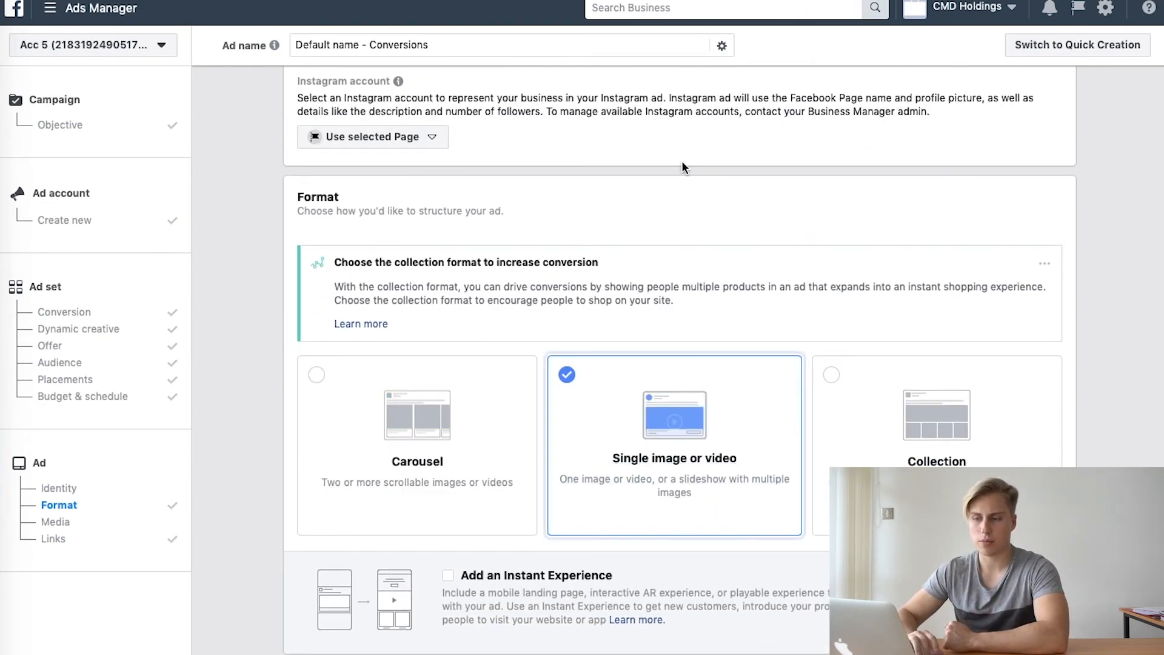
Choose Video/slideshow as the ad's media type and look over the Links section's website and text fields
scroll(683, 162, down, 10)
scroll(682, 162, up, 1)
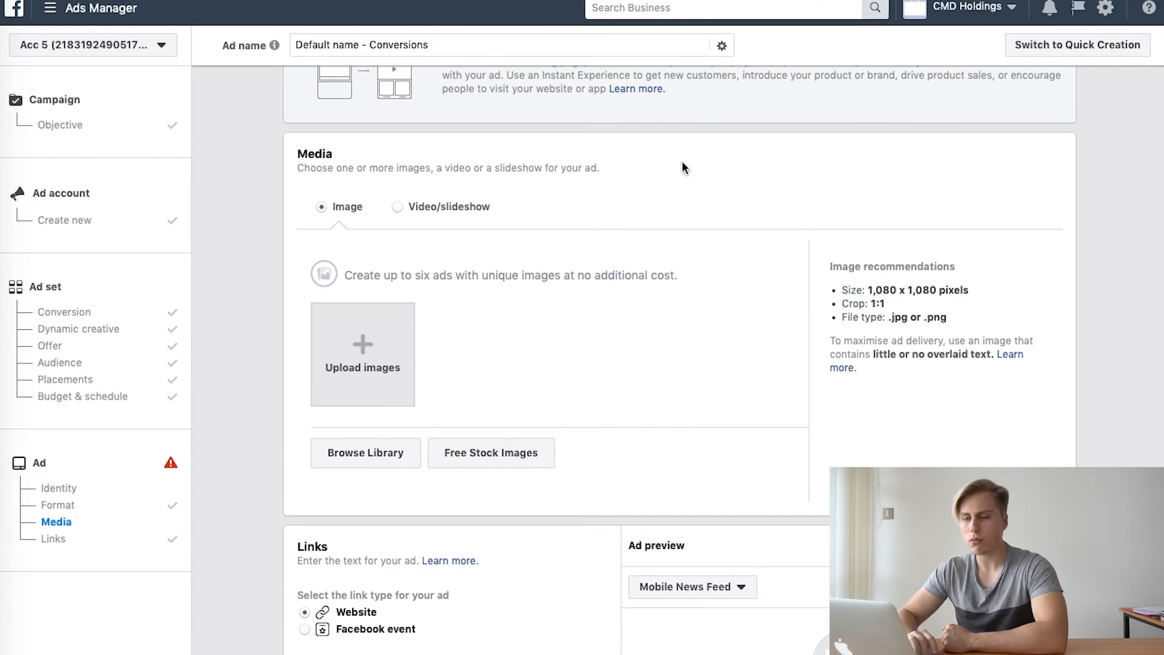
click(431, 209)
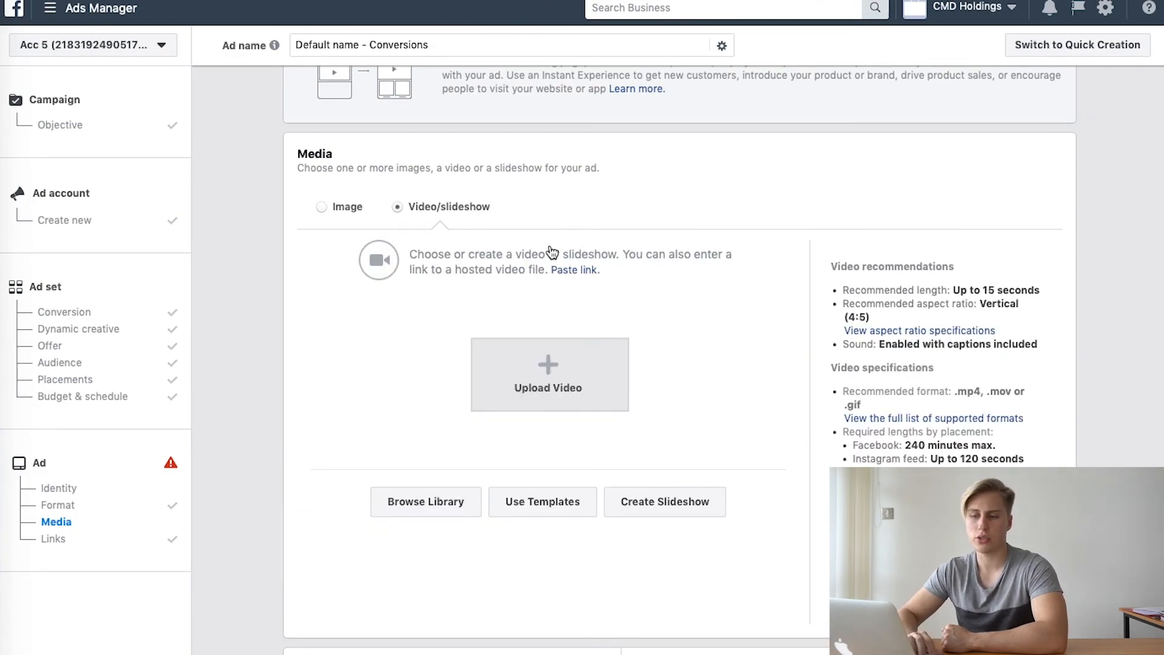
scroll(667, 279, down, 3)
scroll(690, 315, down, 7)
scroll(690, 312, up, 2)
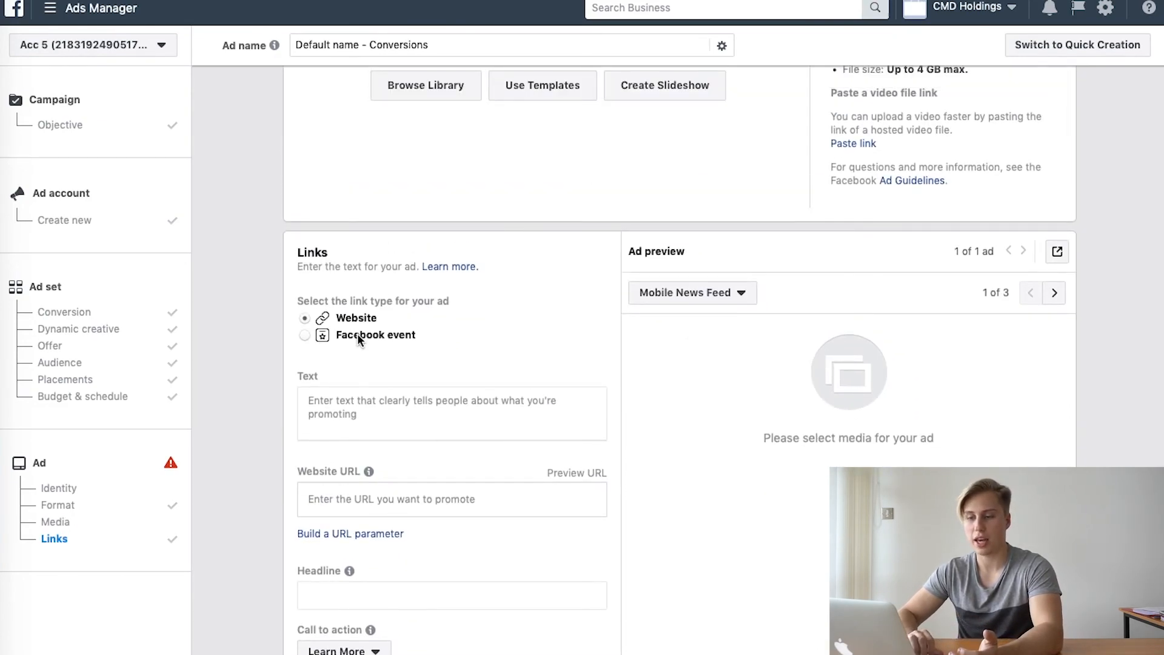
Enter CSC as the ad's text in the Links section
scroll(556, 352, down, 2)
click(452, 265)
text(CSC)
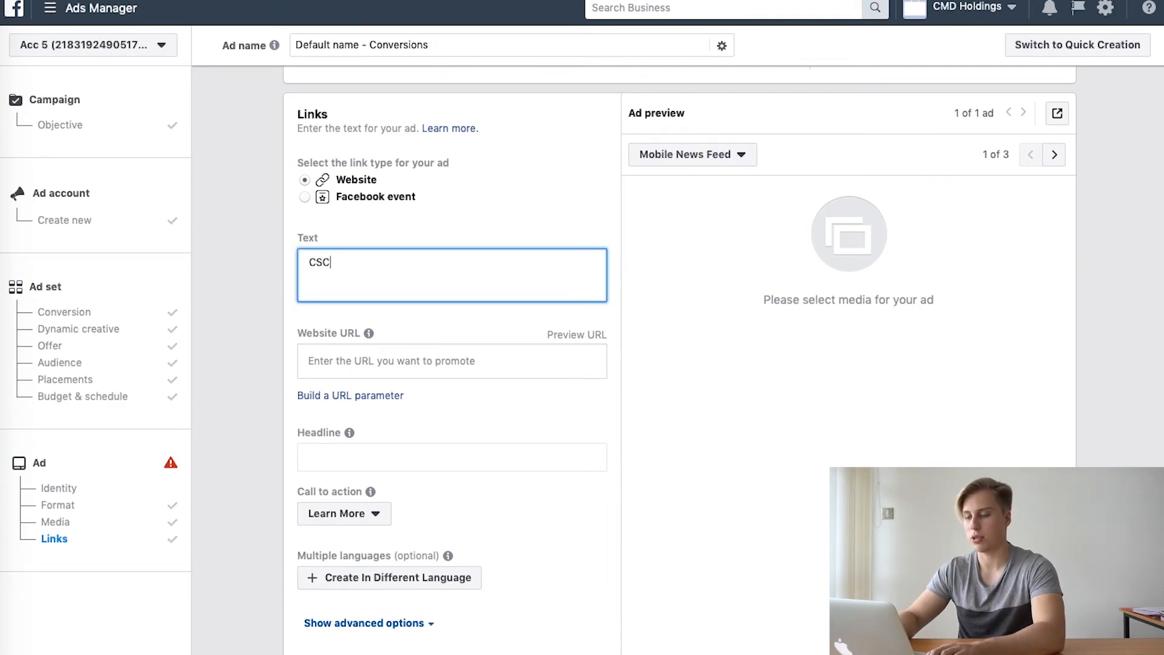
click(512, 197)
scroll(671, 284, down, 4)
scroll(748, 281, up, 5)
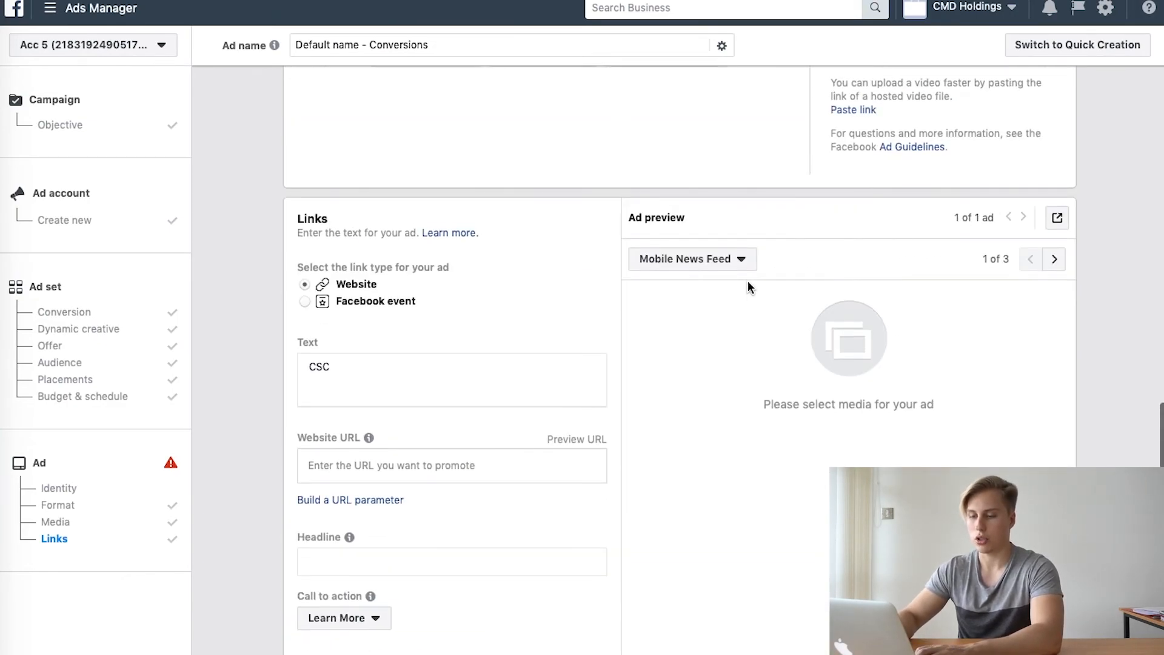
click(382, 462)
text(www.store.com)
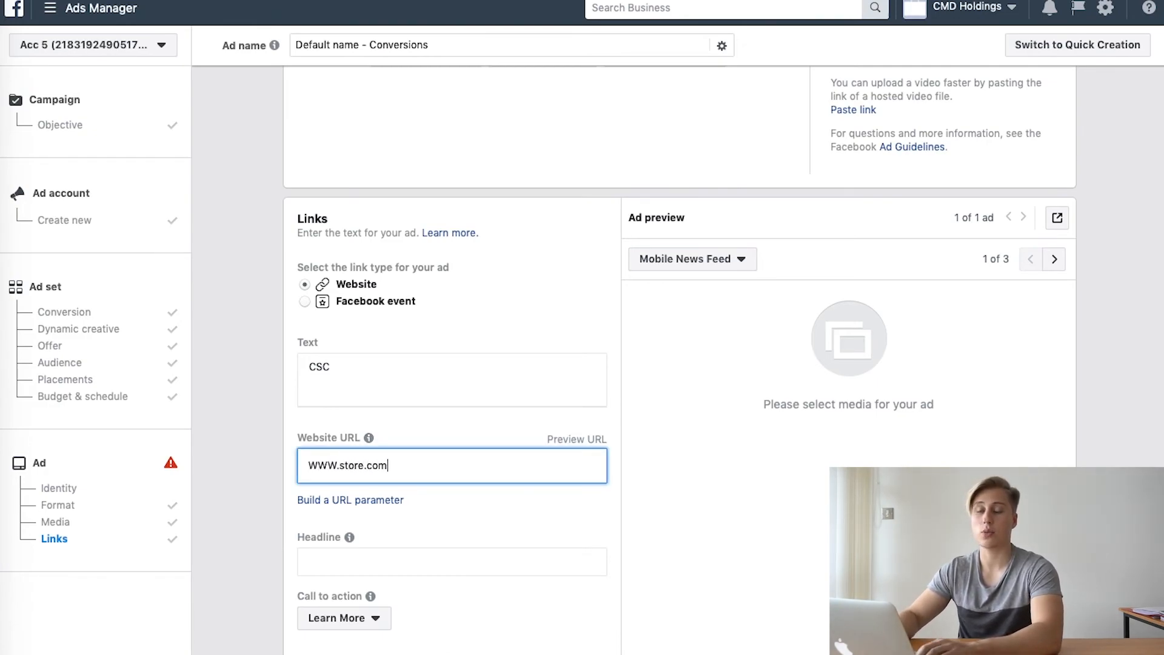
text(/products/fgfg)
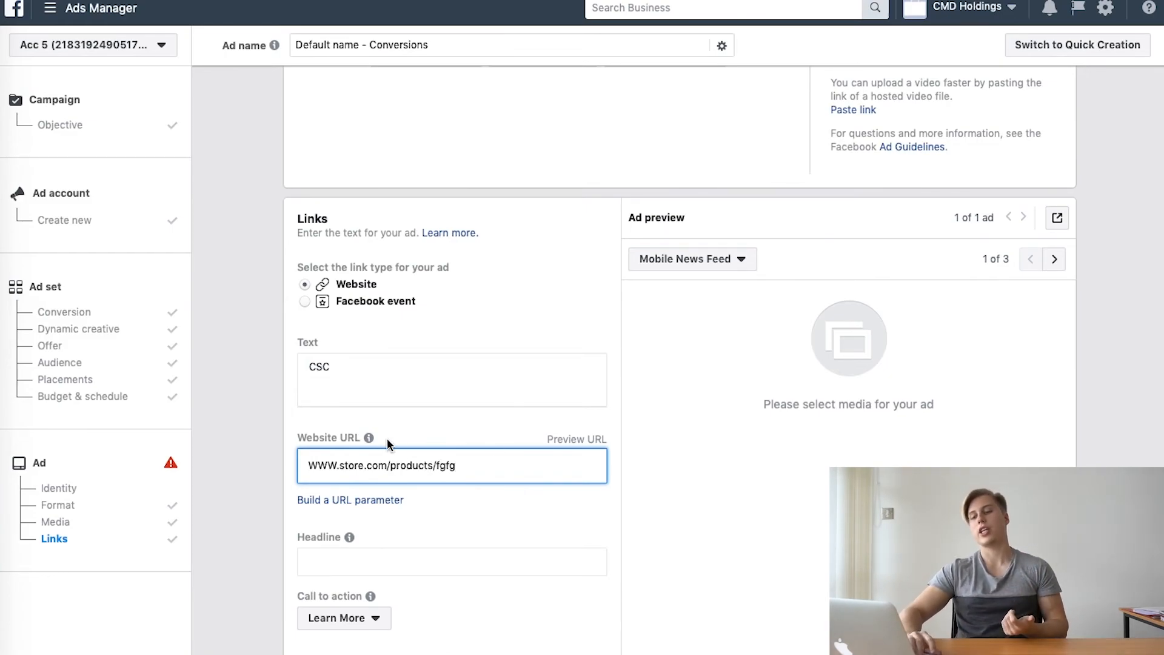
triple_click(333, 466)
key(BackSpace)
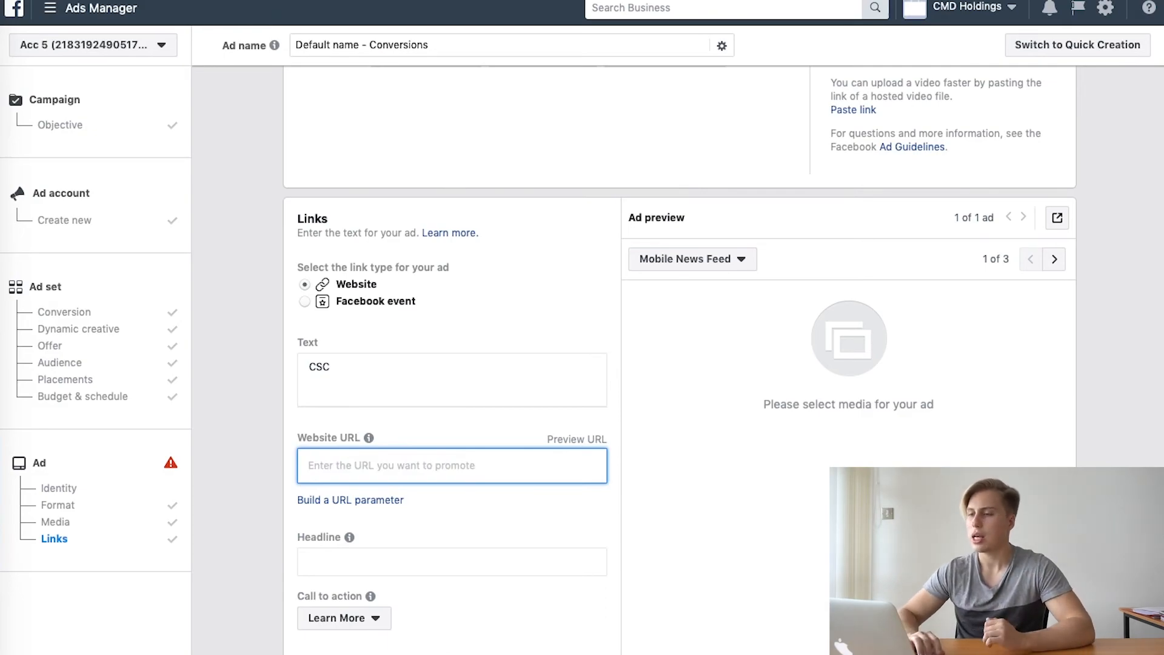
click(443, 440)
Read the help note for the ad's headline and enter cvcv as the headline
scroll(467, 491, down, 3)
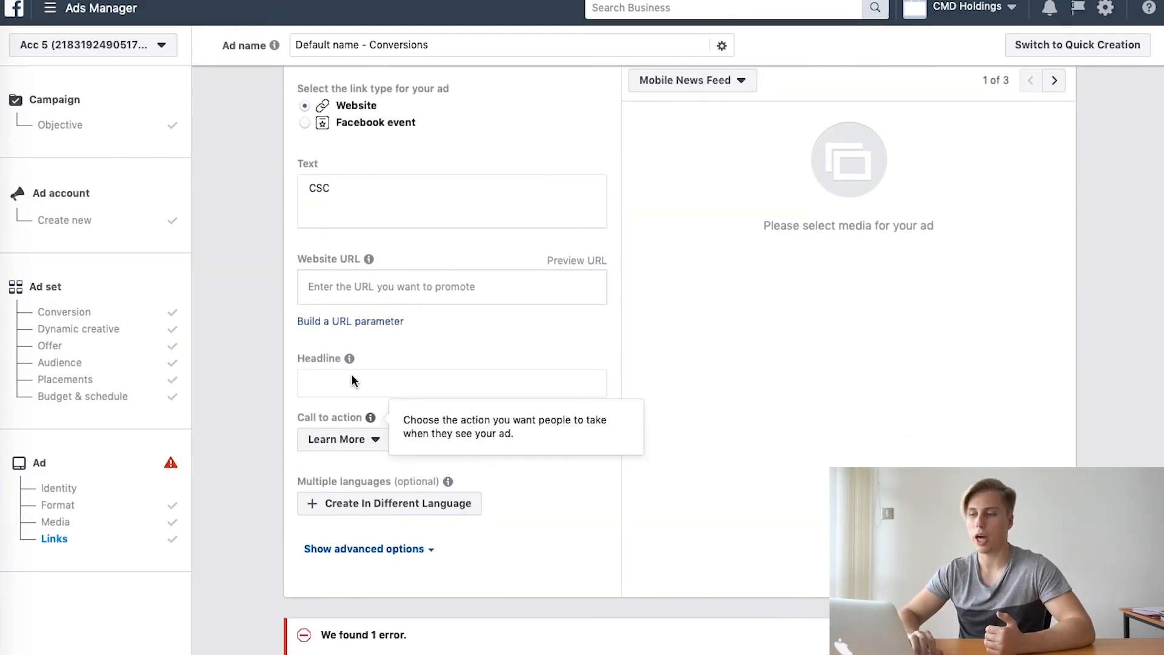
click(388, 381)
mouse_move(347, 361)
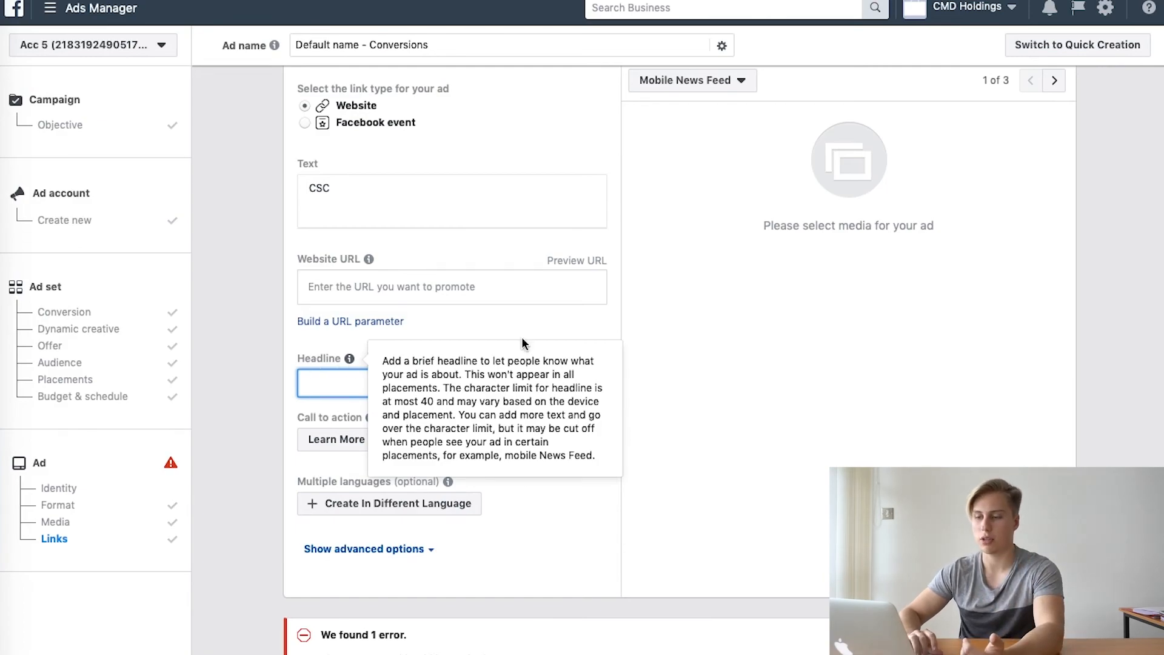
scroll(367, 380, up, 2)
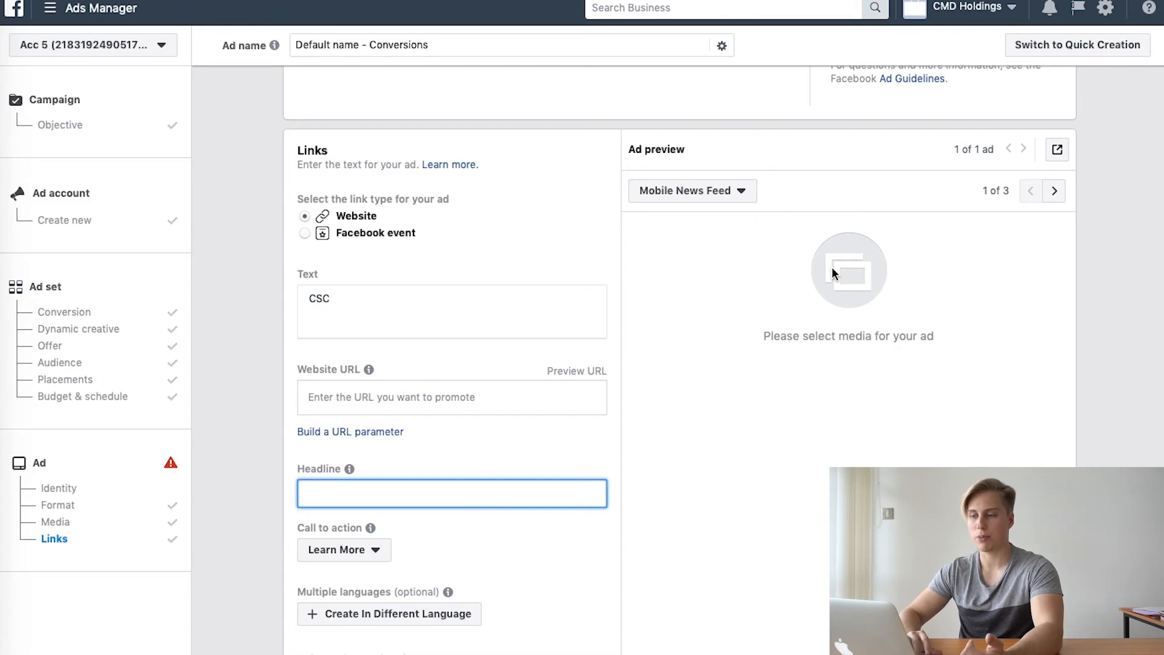
scroll(395, 423, up, 10)
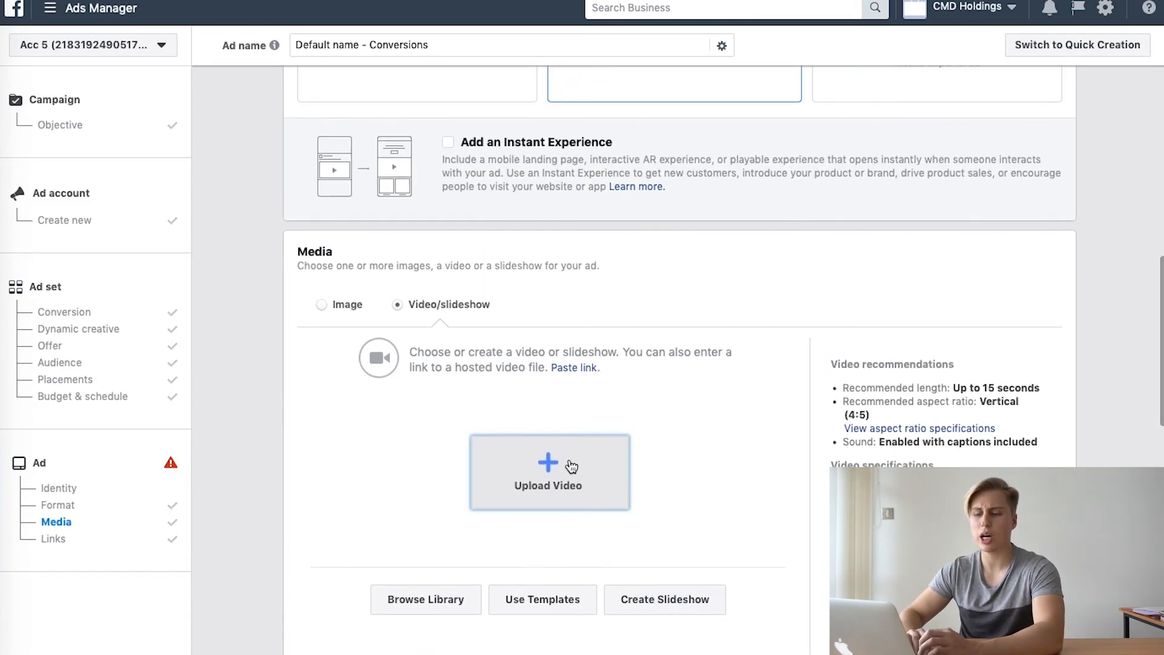
scroll(679, 492, down, 10)
scroll(679, 492, up, 1)
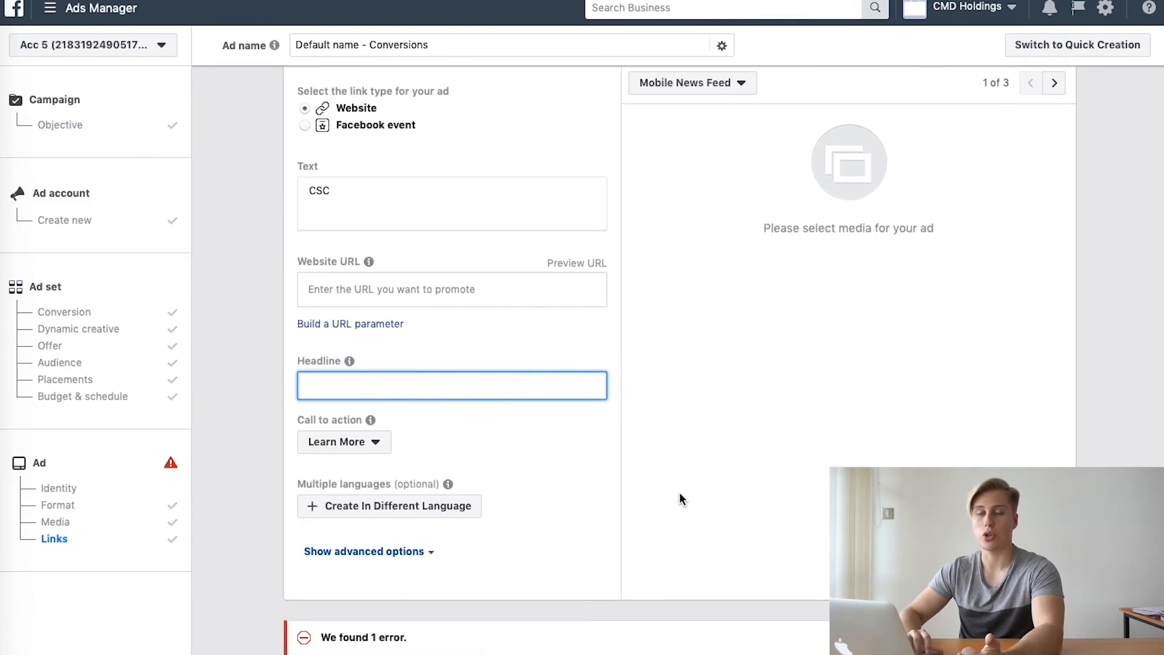
scroll(679, 492, up, 3)
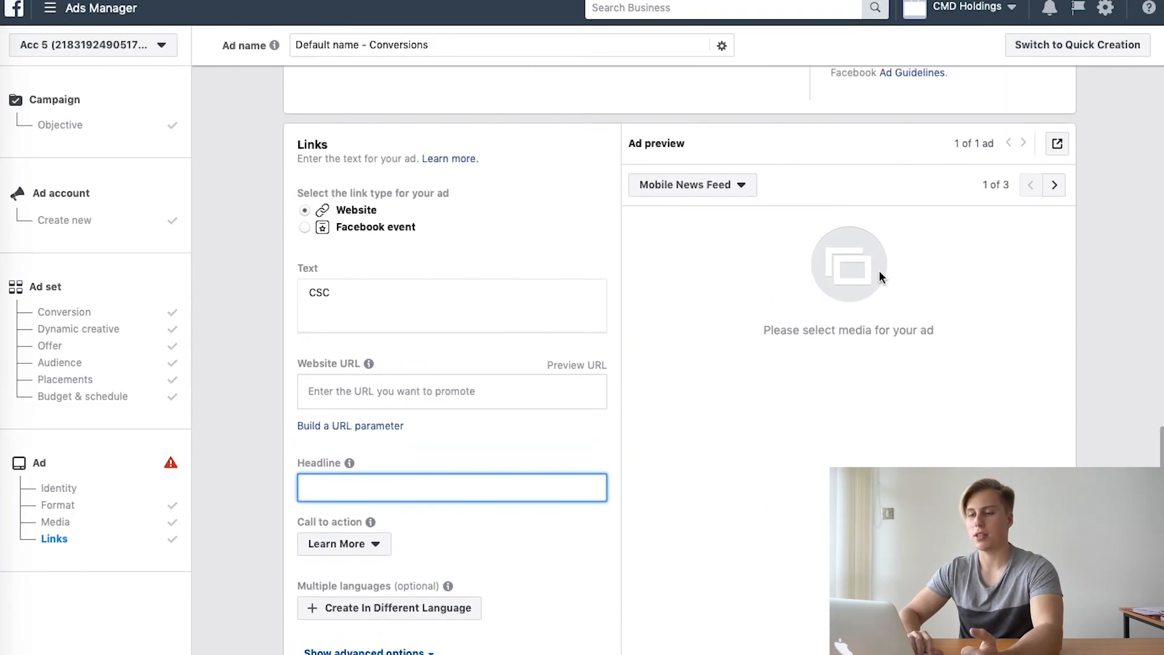
text(cvcv)
click(485, 441)
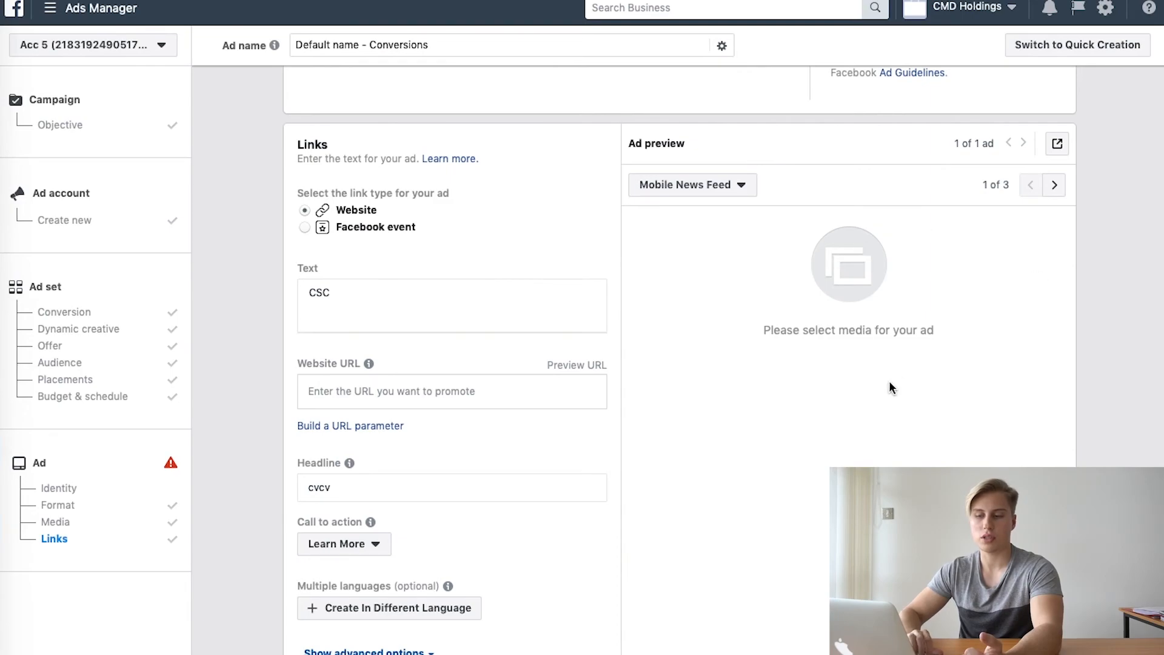
Set the ad's call to action to Shop Now
scroll(590, 473, down, 4)
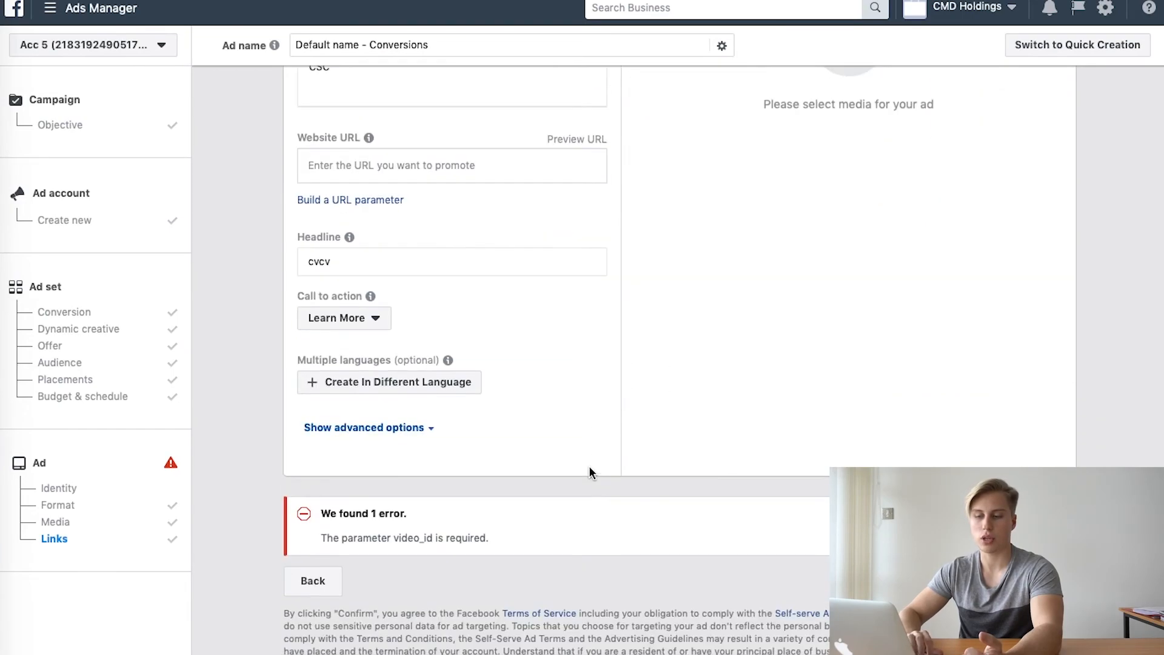
click(381, 319)
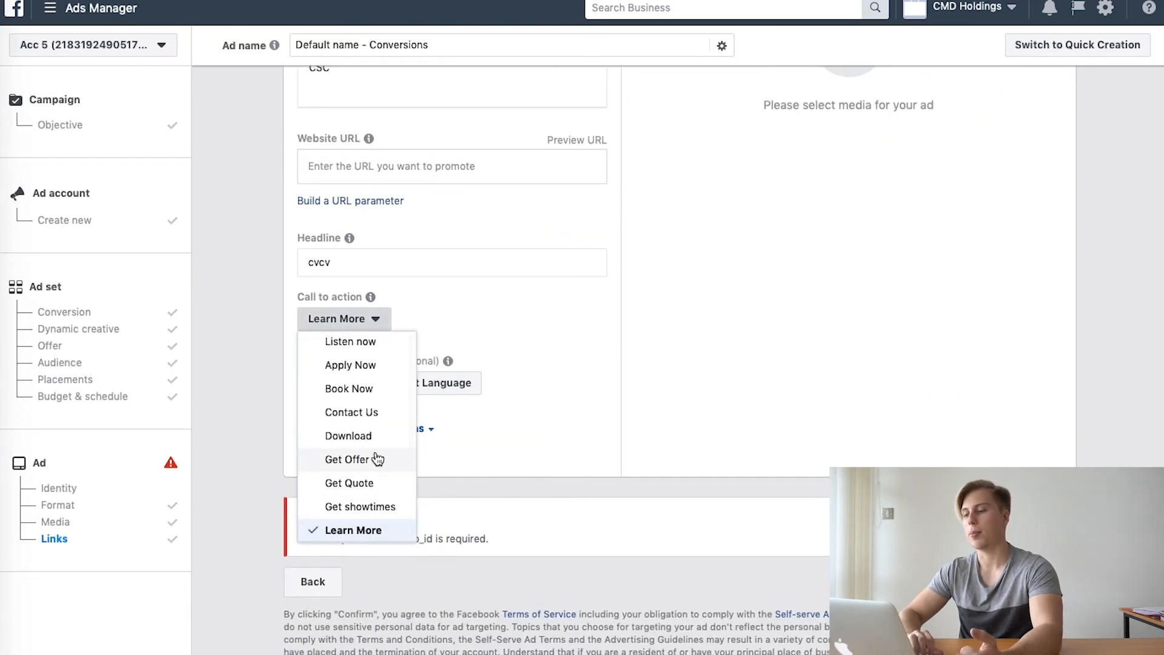
scroll(374, 486, up, 1)
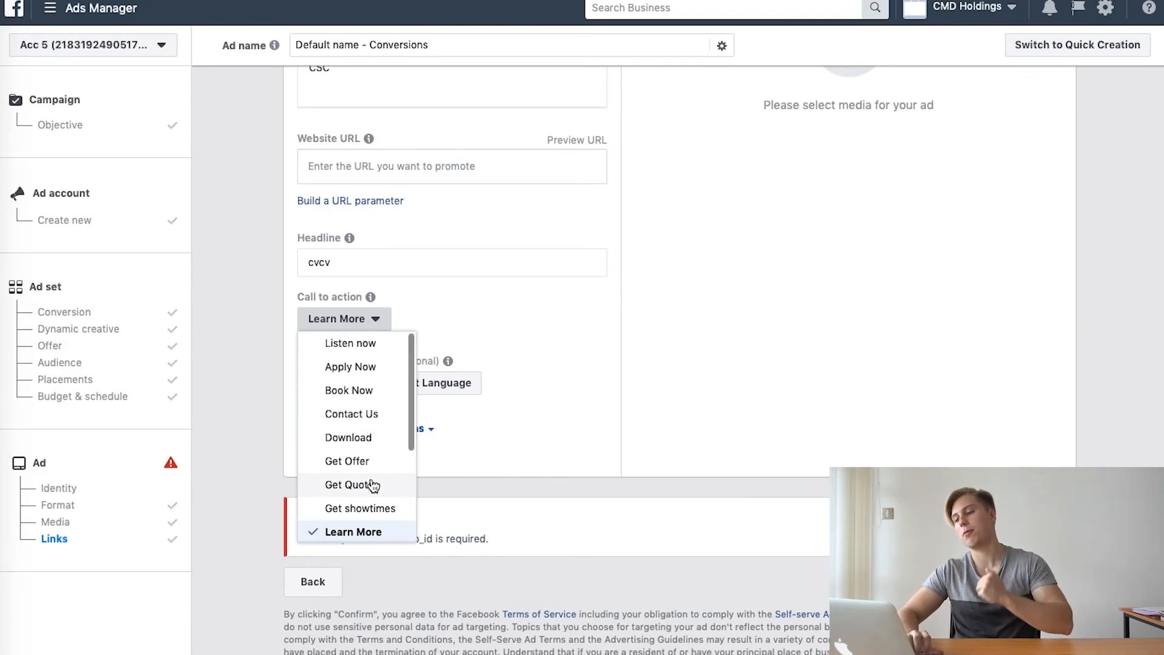
scroll(374, 485, down, 4)
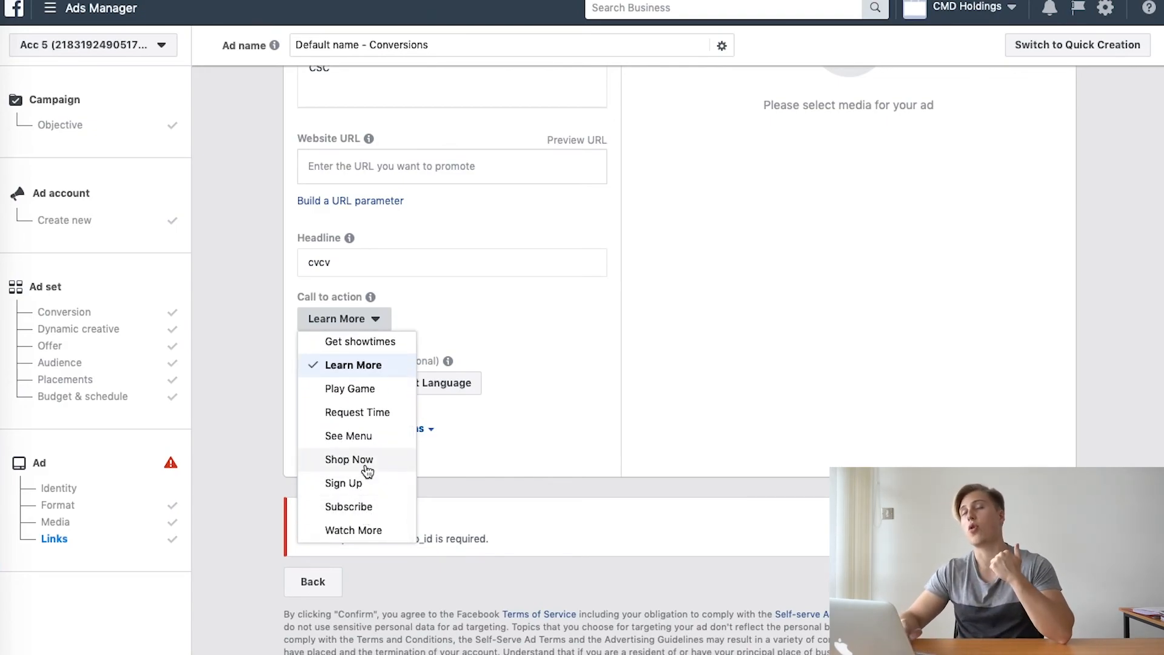
click(367, 464)
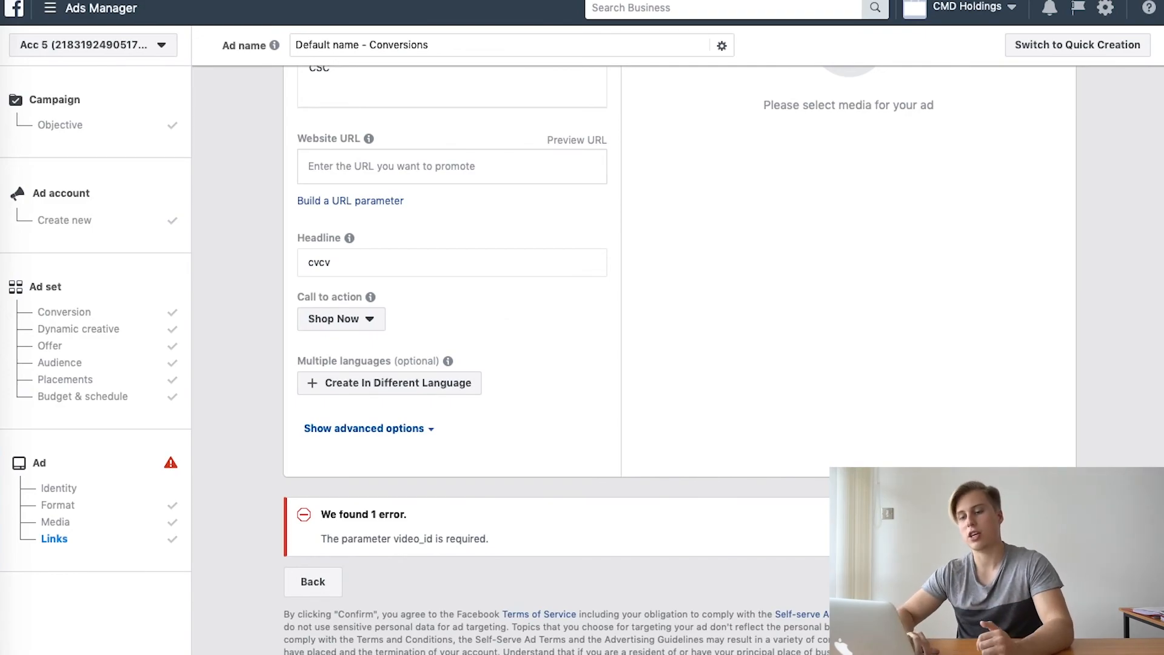
Go back over the ad set's conversion, audience, and budget and schedule settings
scroll(757, 371, up, 20)
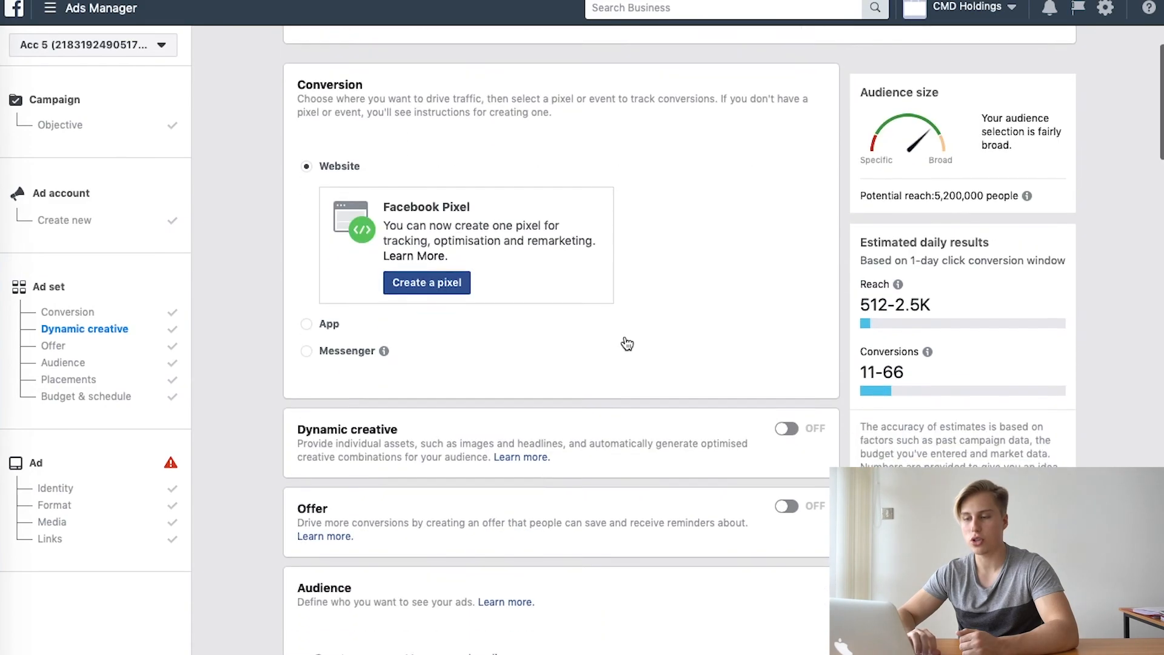
scroll(627, 344, down, 5)
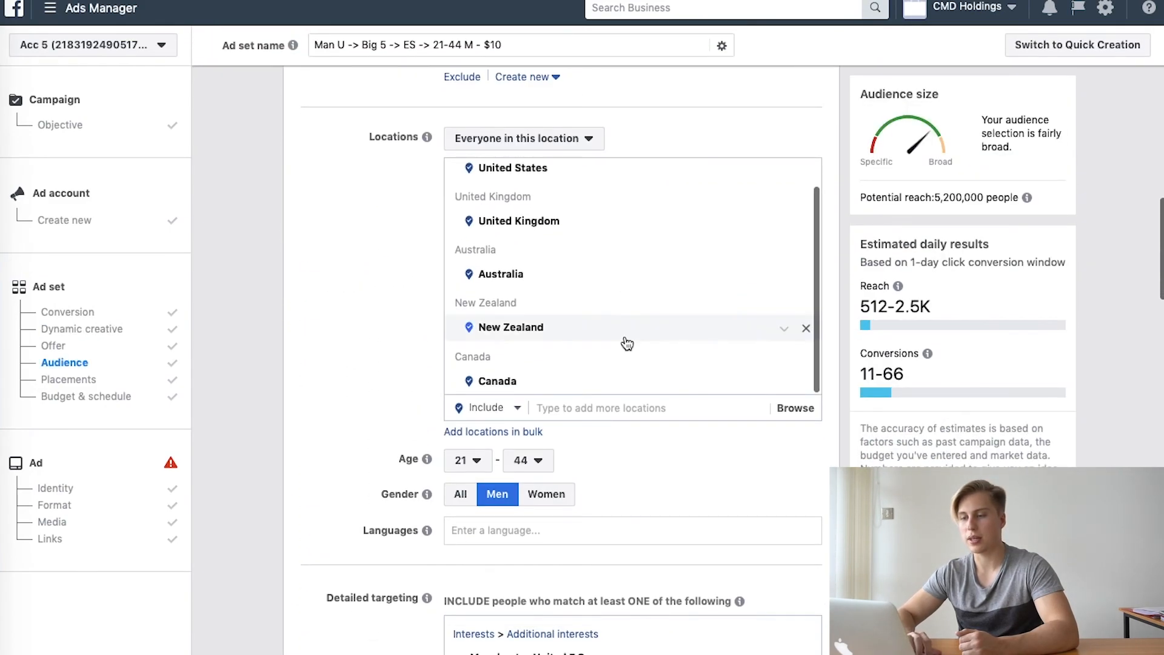
scroll(423, 316, up, 5)
scroll(420, 312, down, 20)
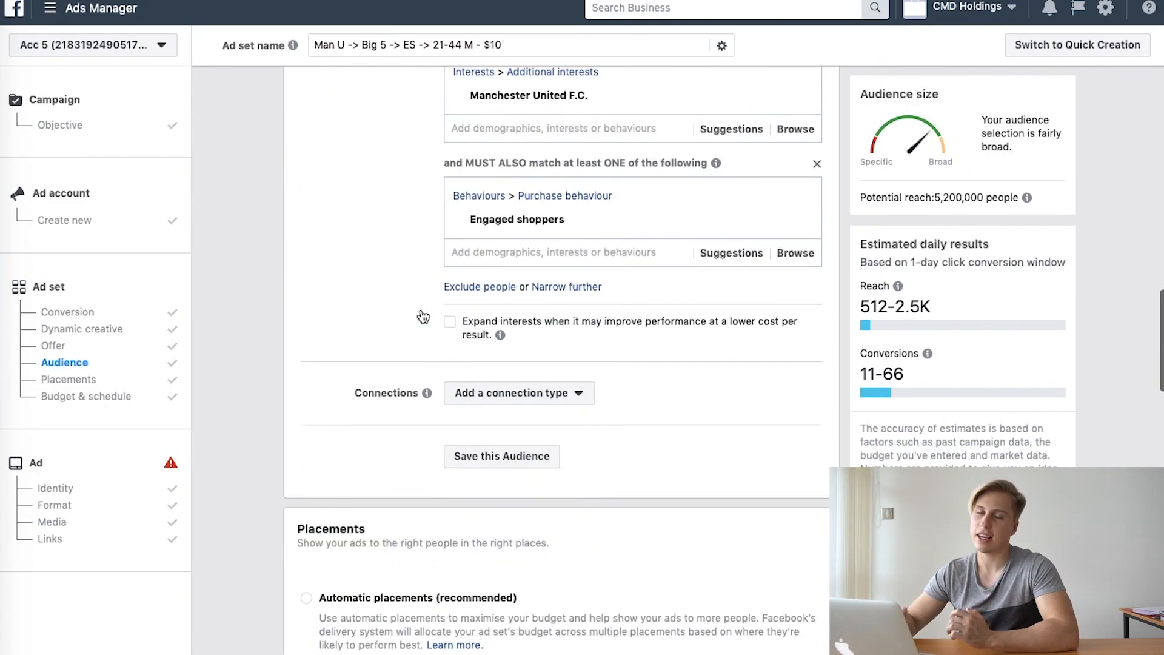
scroll(423, 315, down, 15)
scroll(422, 315, up, 1)
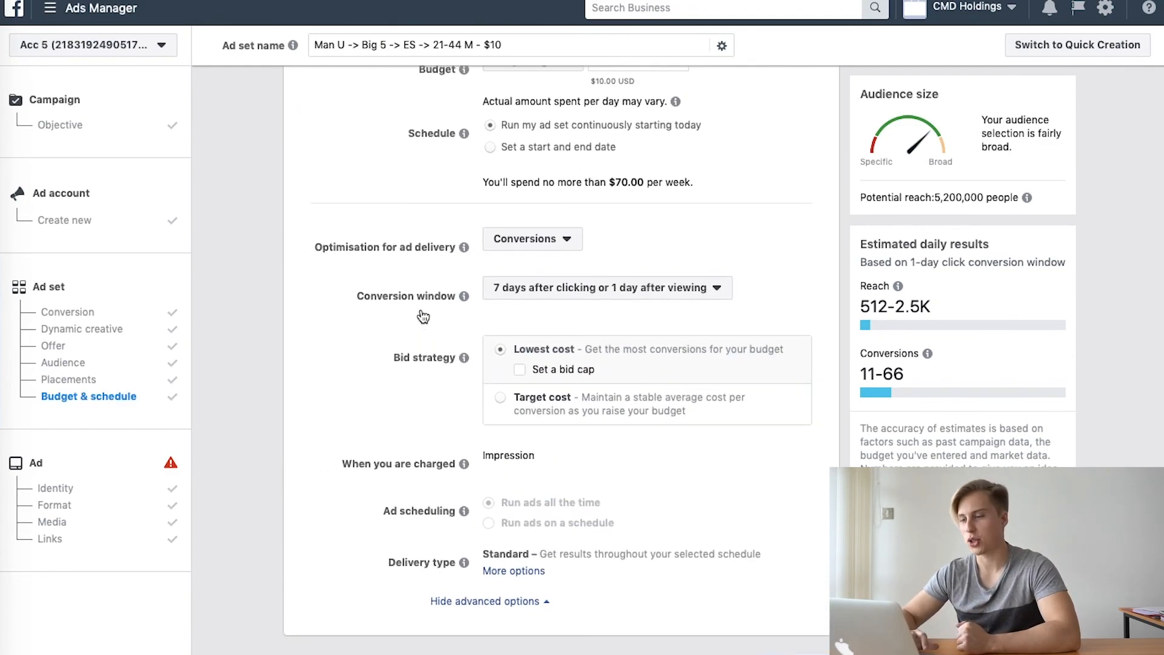
scroll(423, 314, up, 3)
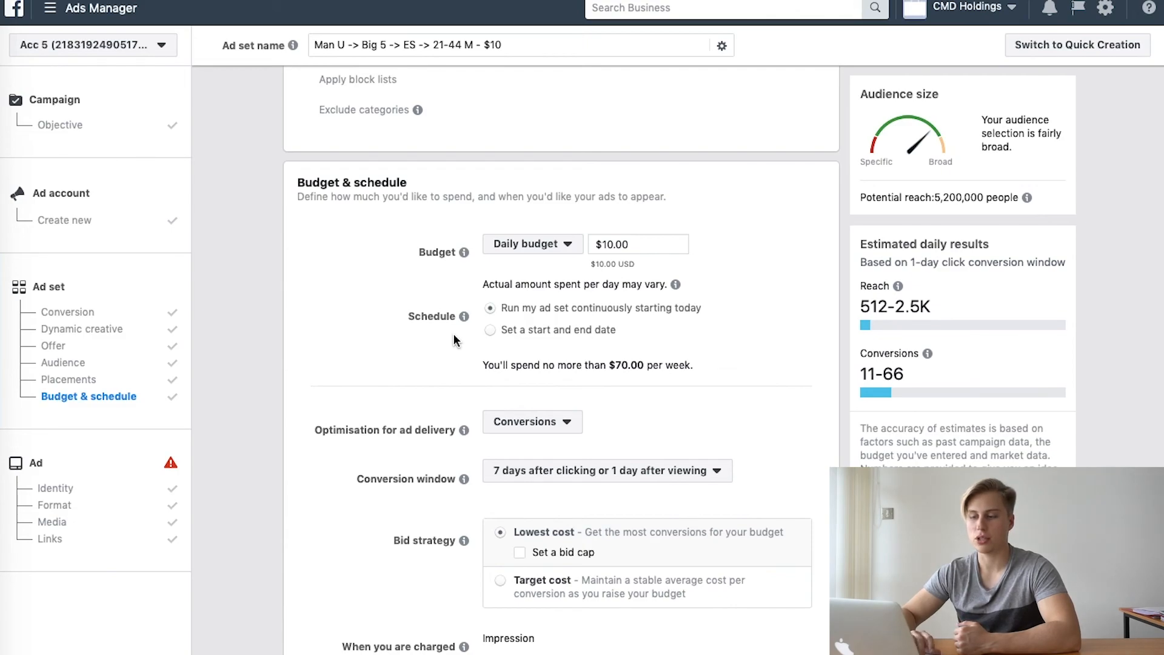
Try a start date of 3/3/2019 at 00:00 for the ad set, and return the schedule to running continuously starting today
click(504, 329)
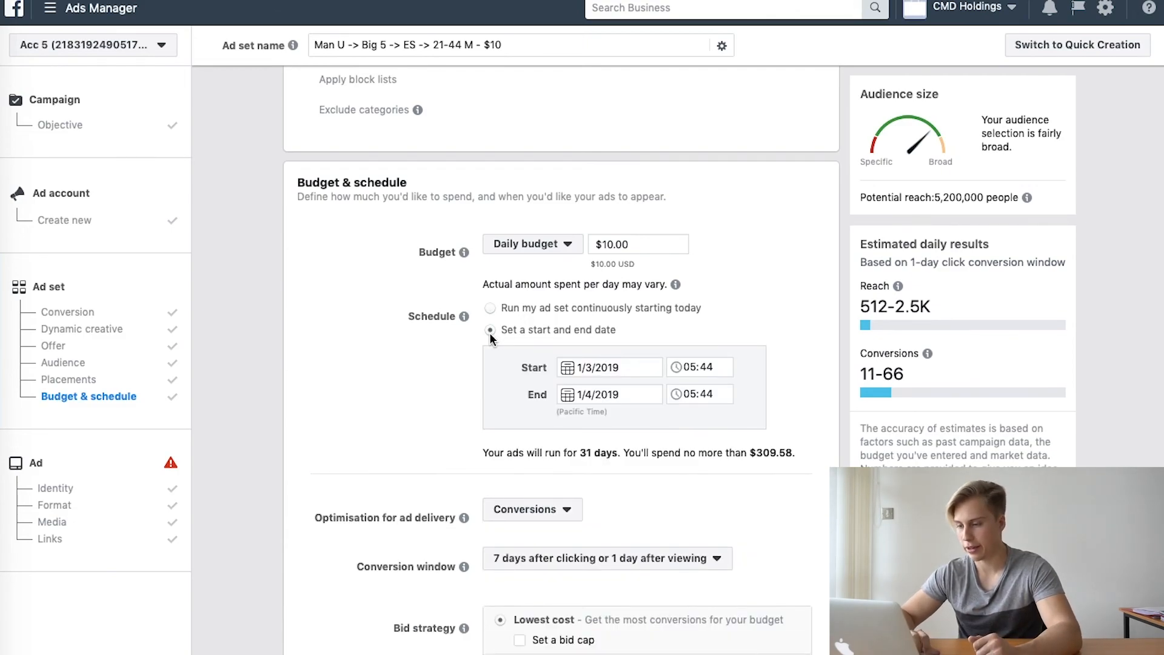
click(599, 366)
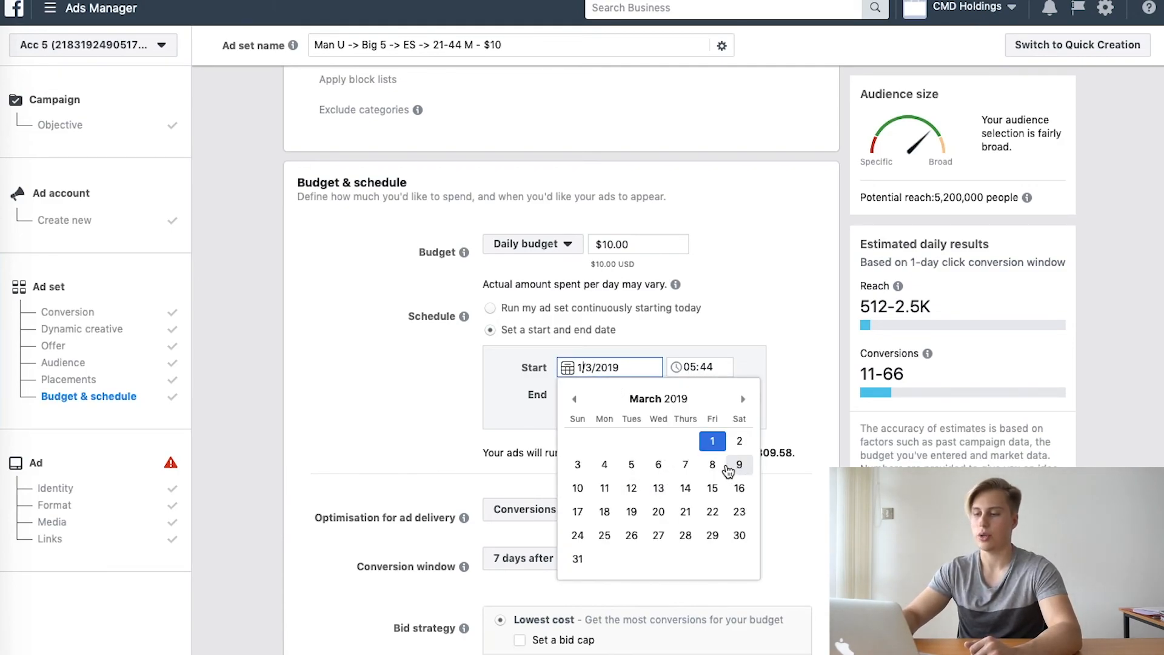
click(579, 466)
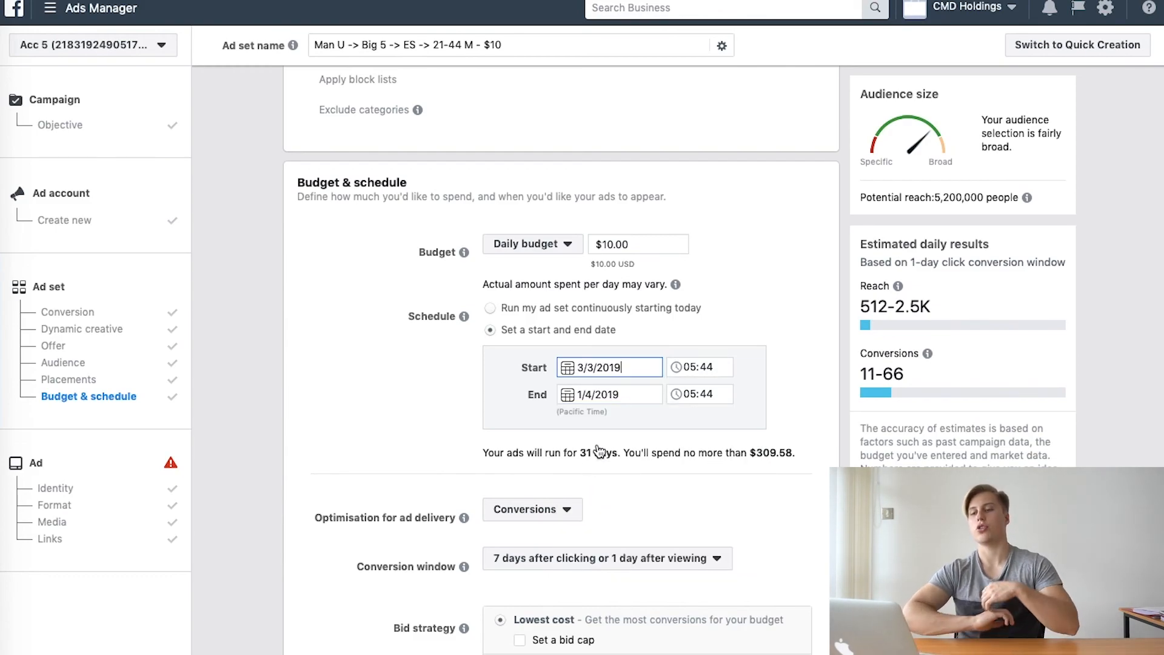
click(689, 368)
text(0)
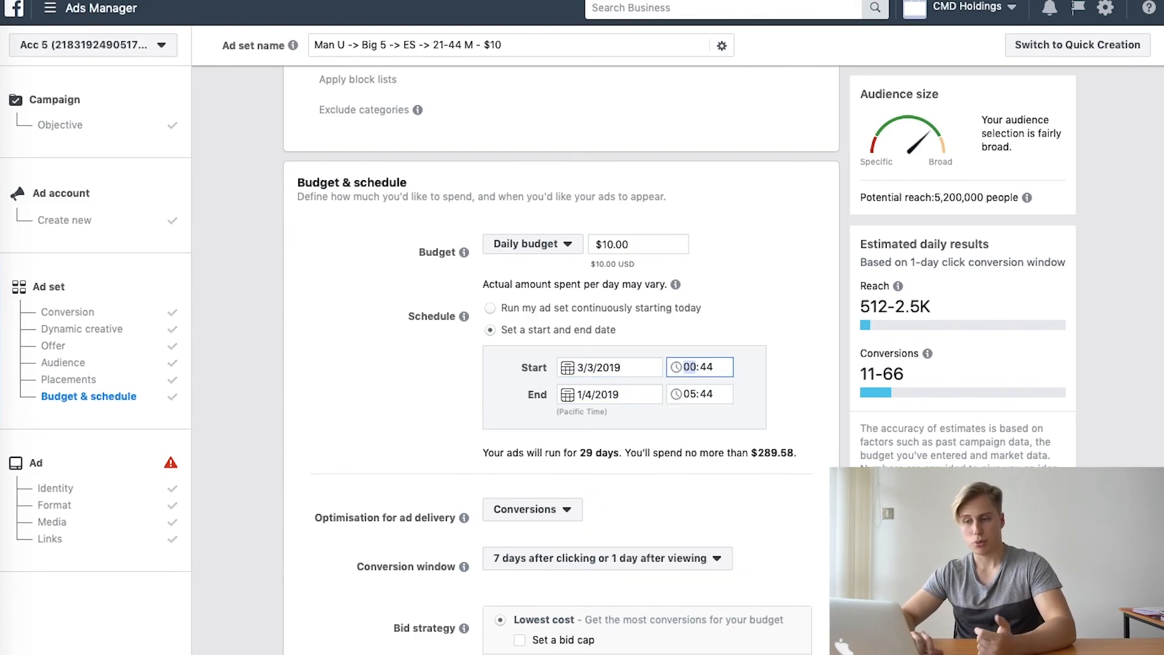
text(0:00)
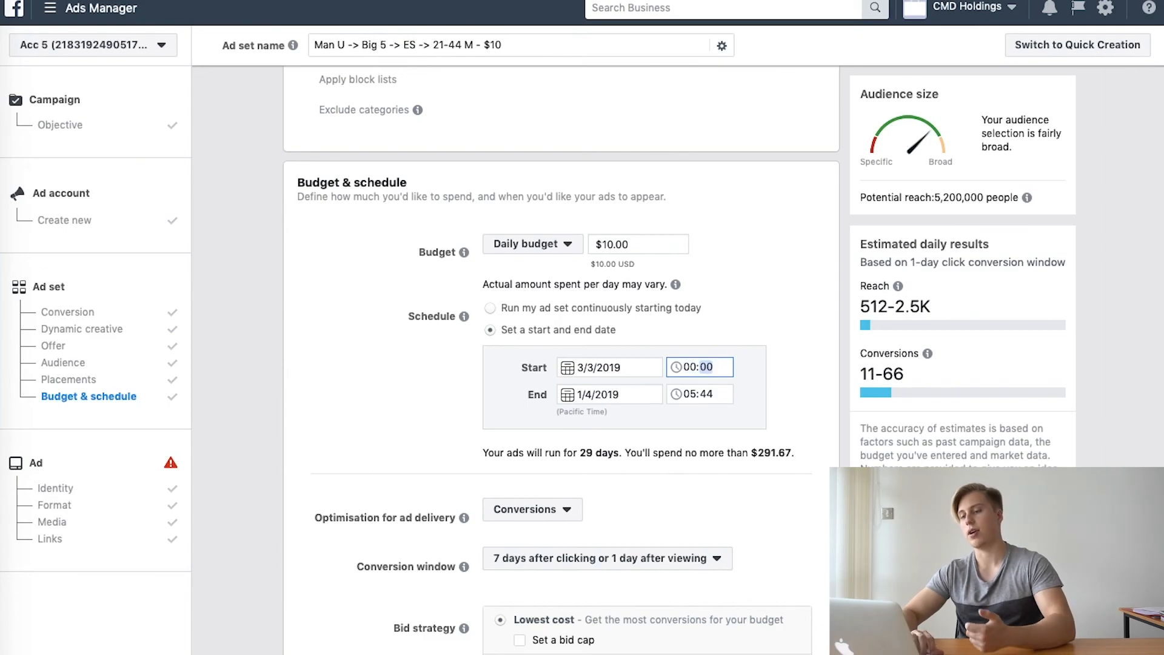
click(742, 245)
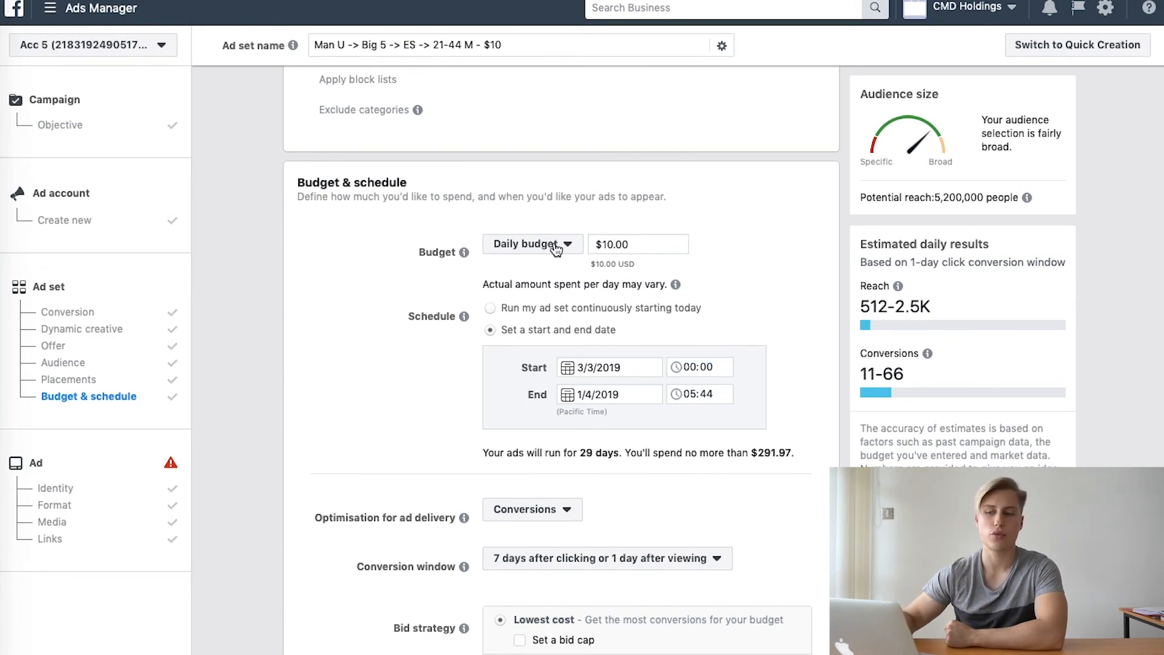
click(512, 314)
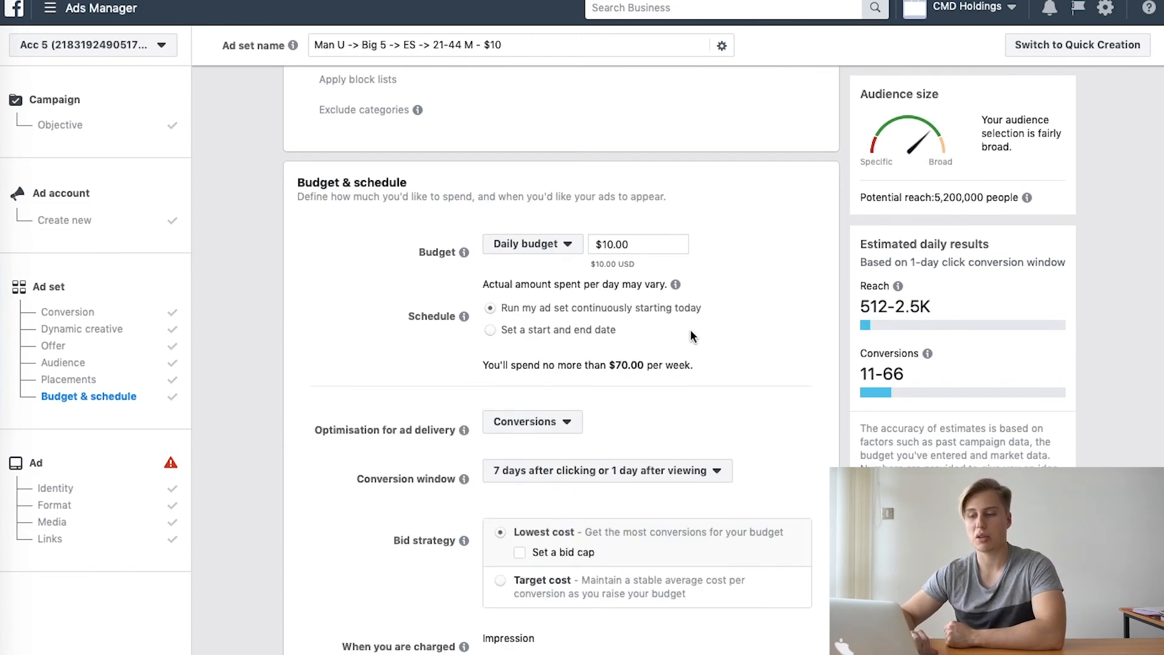
Replace the Manchester United F.C. interest with the FIFA interest in the ad set's detailed targeting, keeping the Engaged shoppers condition
scroll(690, 329, up, 15)
scroll(690, 329, up, 7)
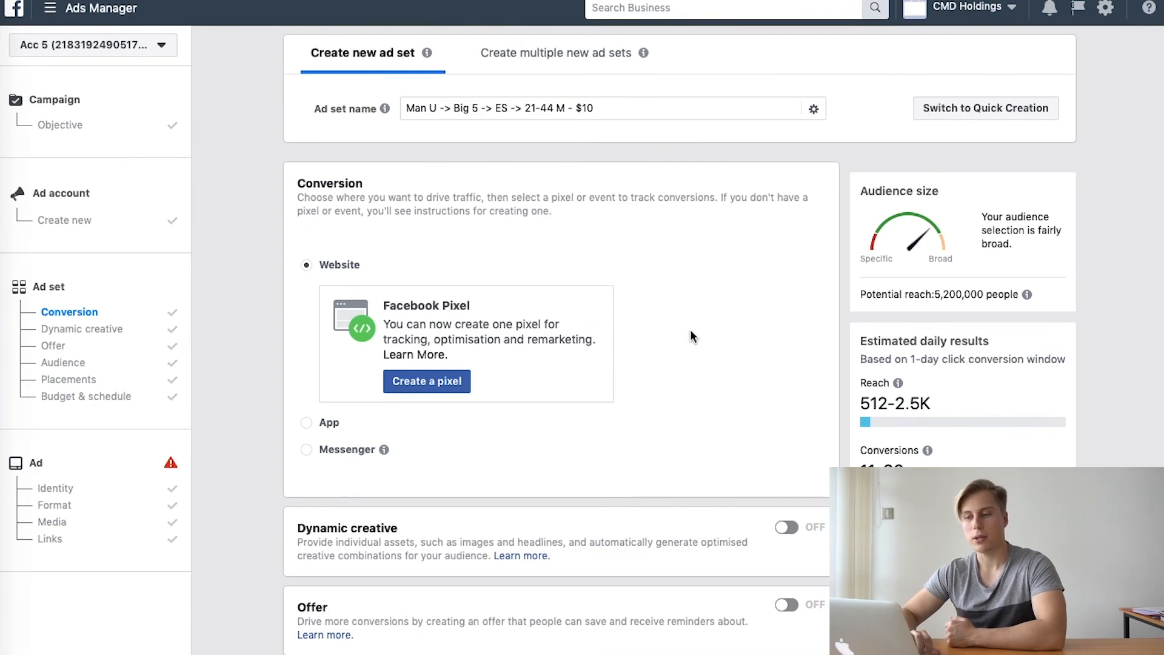
scroll(691, 337, down, 12)
scroll(398, 490, down, 11)
scroll(397, 489, up, 5)
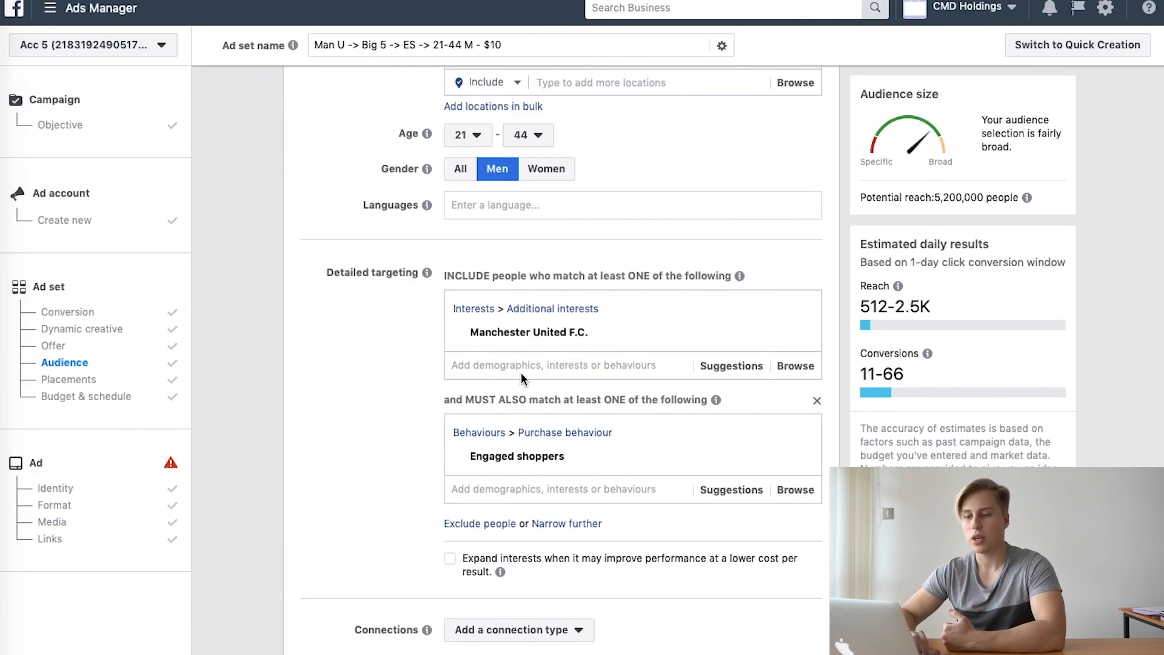
mouse_move(613, 329)
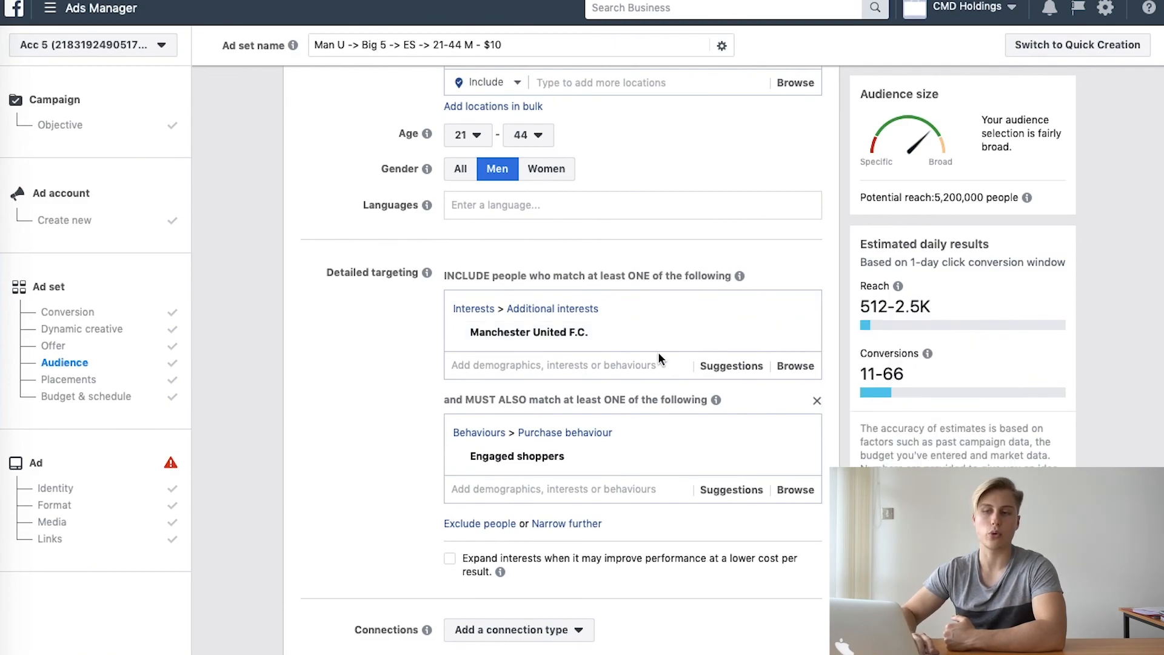
mouse_move(562, 461)
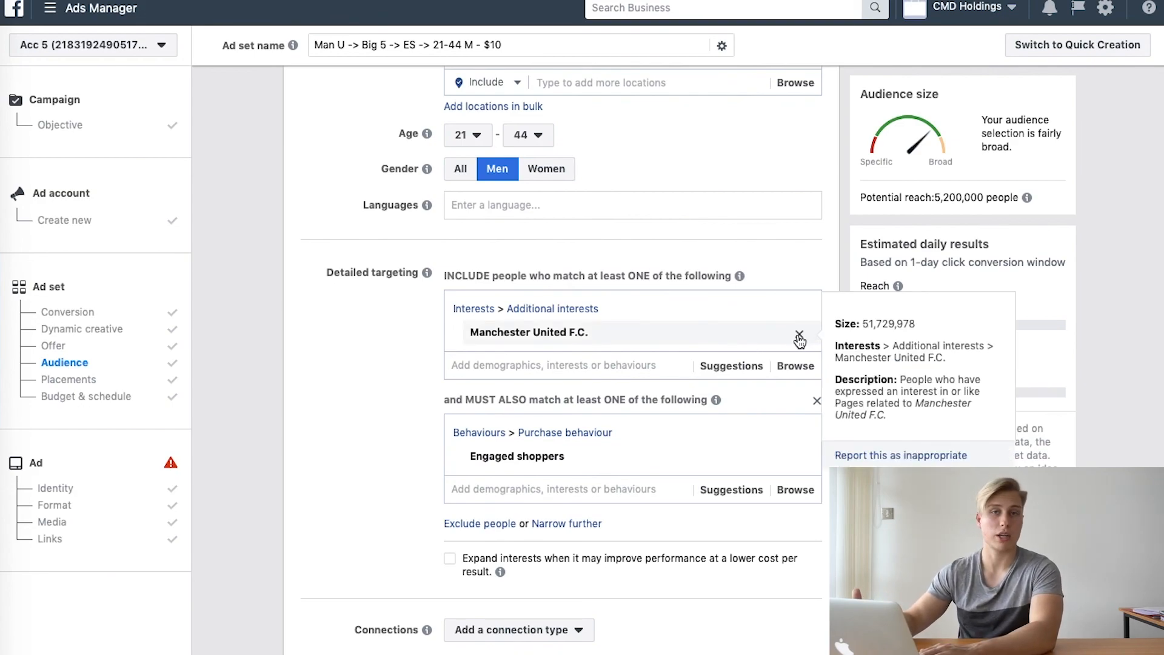
click(800, 336)
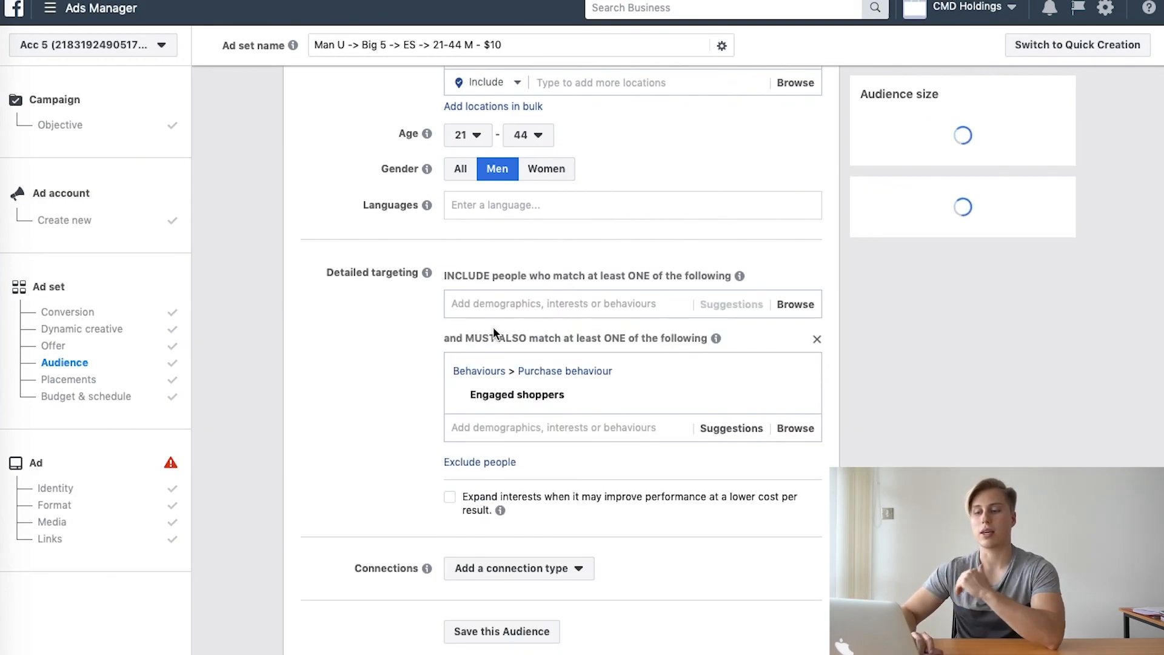
click(533, 311)
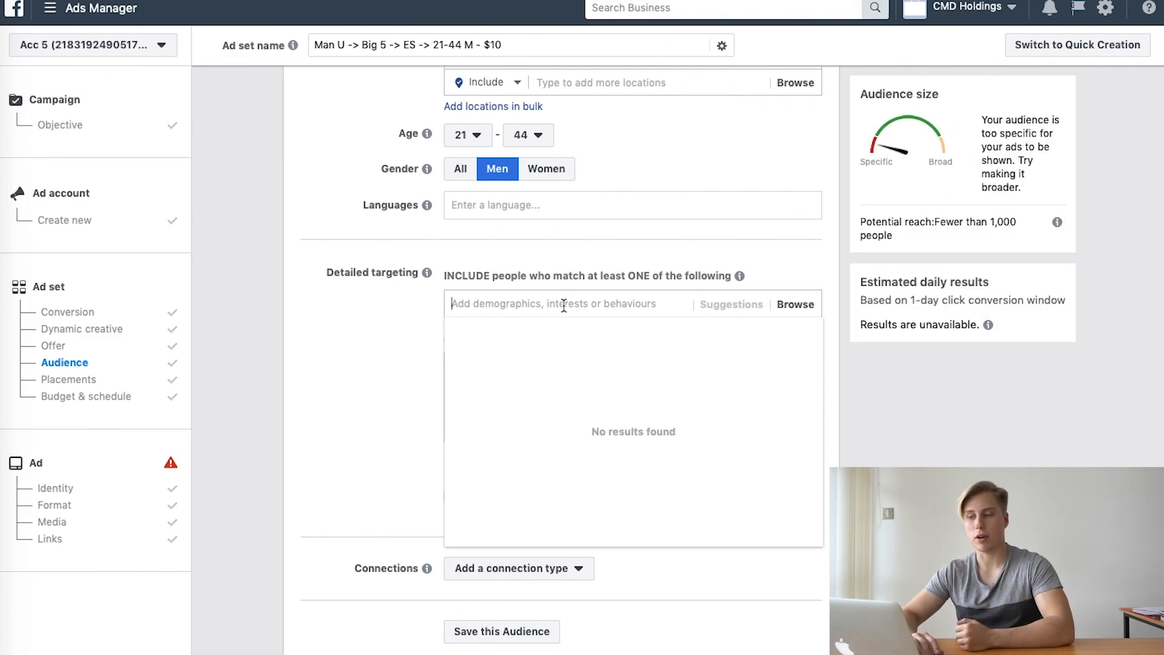
text(fifa)
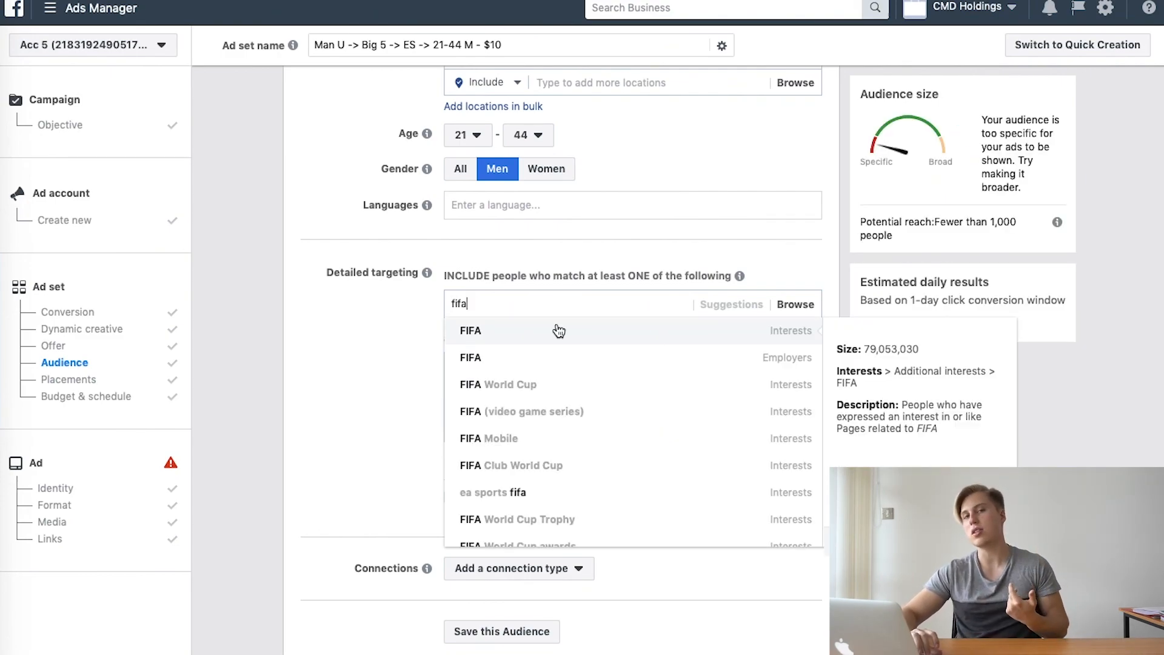
click(553, 332)
click(402, 327)
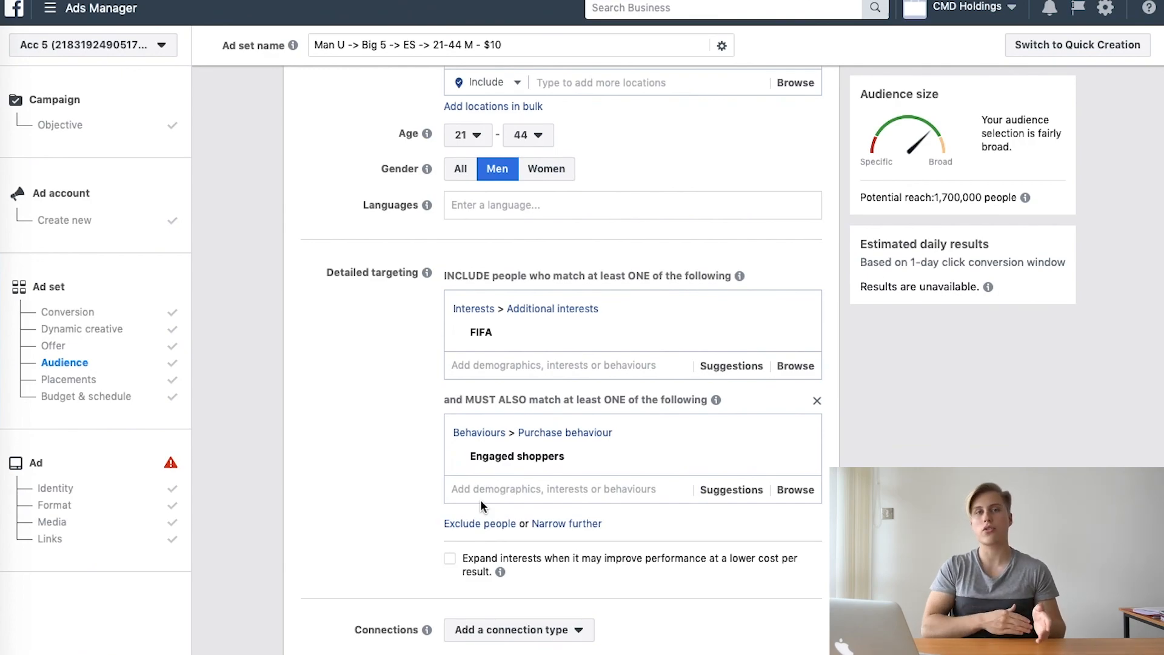
mouse_move(553, 334)
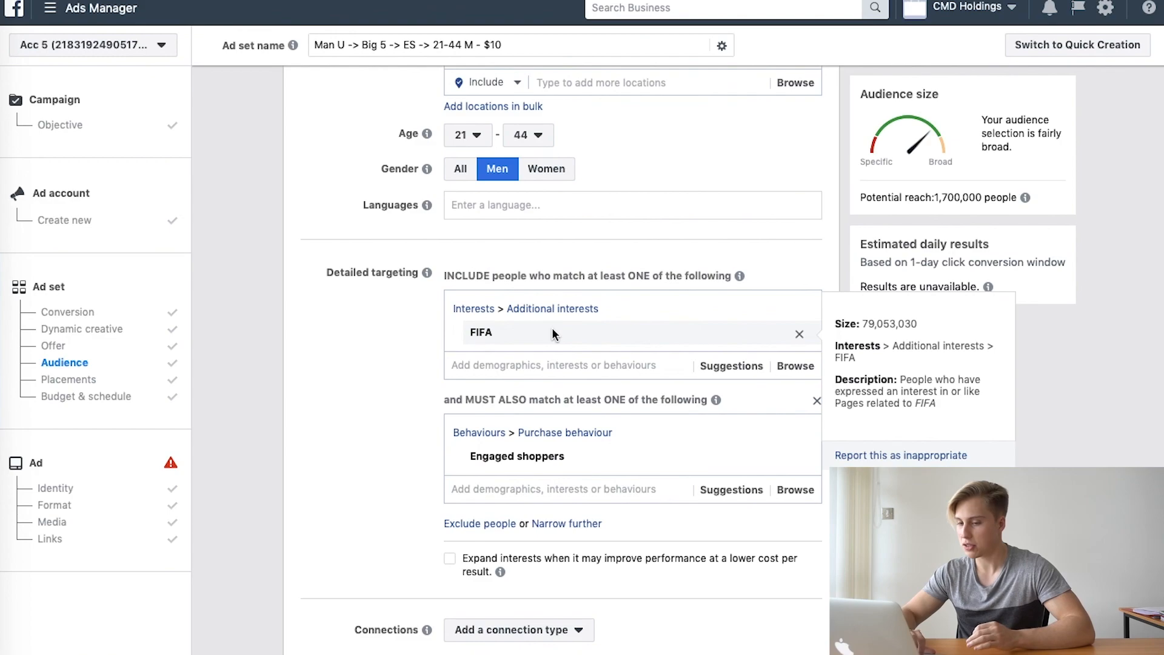
Go to the ad's Identity settings
scroll(553, 330, down, 15)
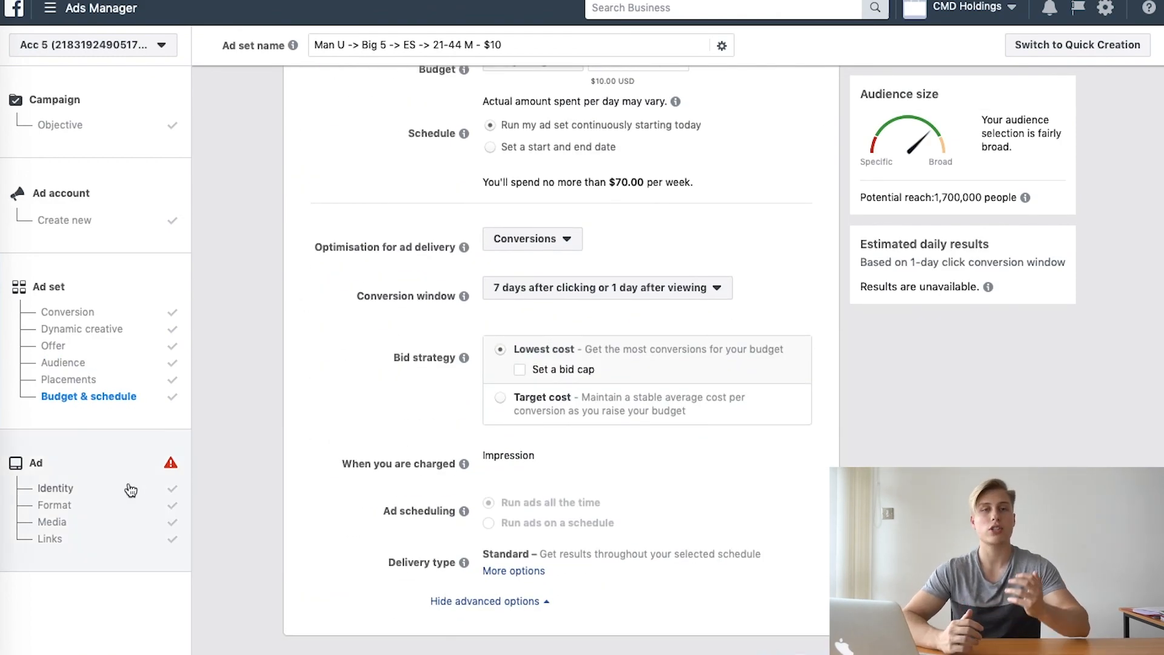
click(130, 490)
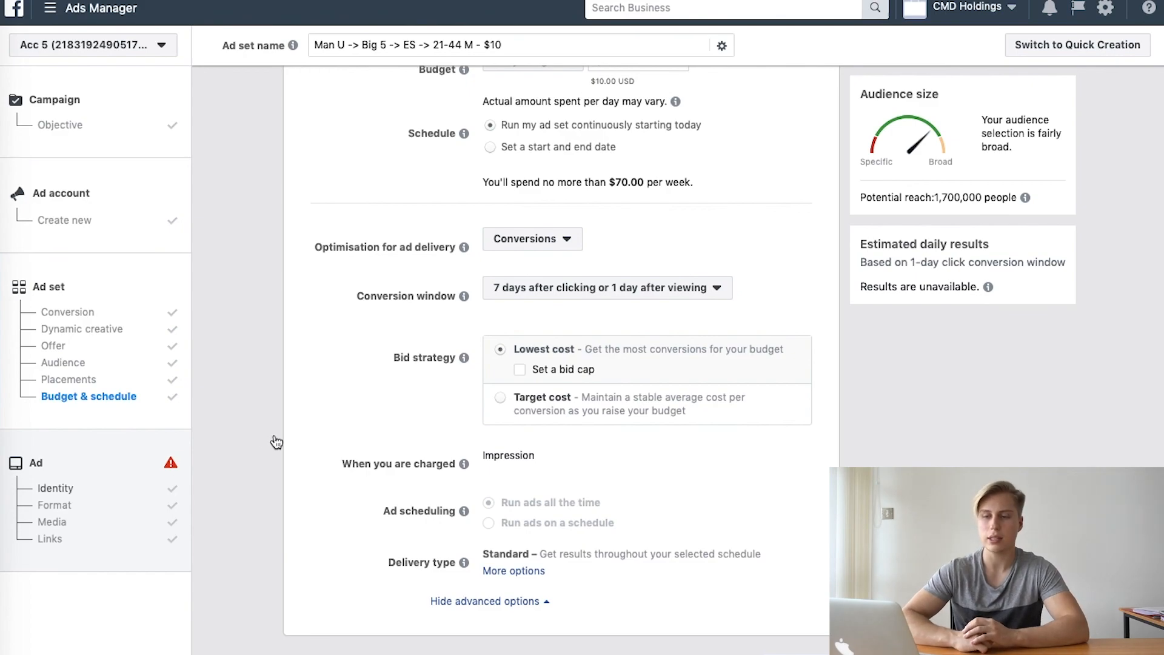